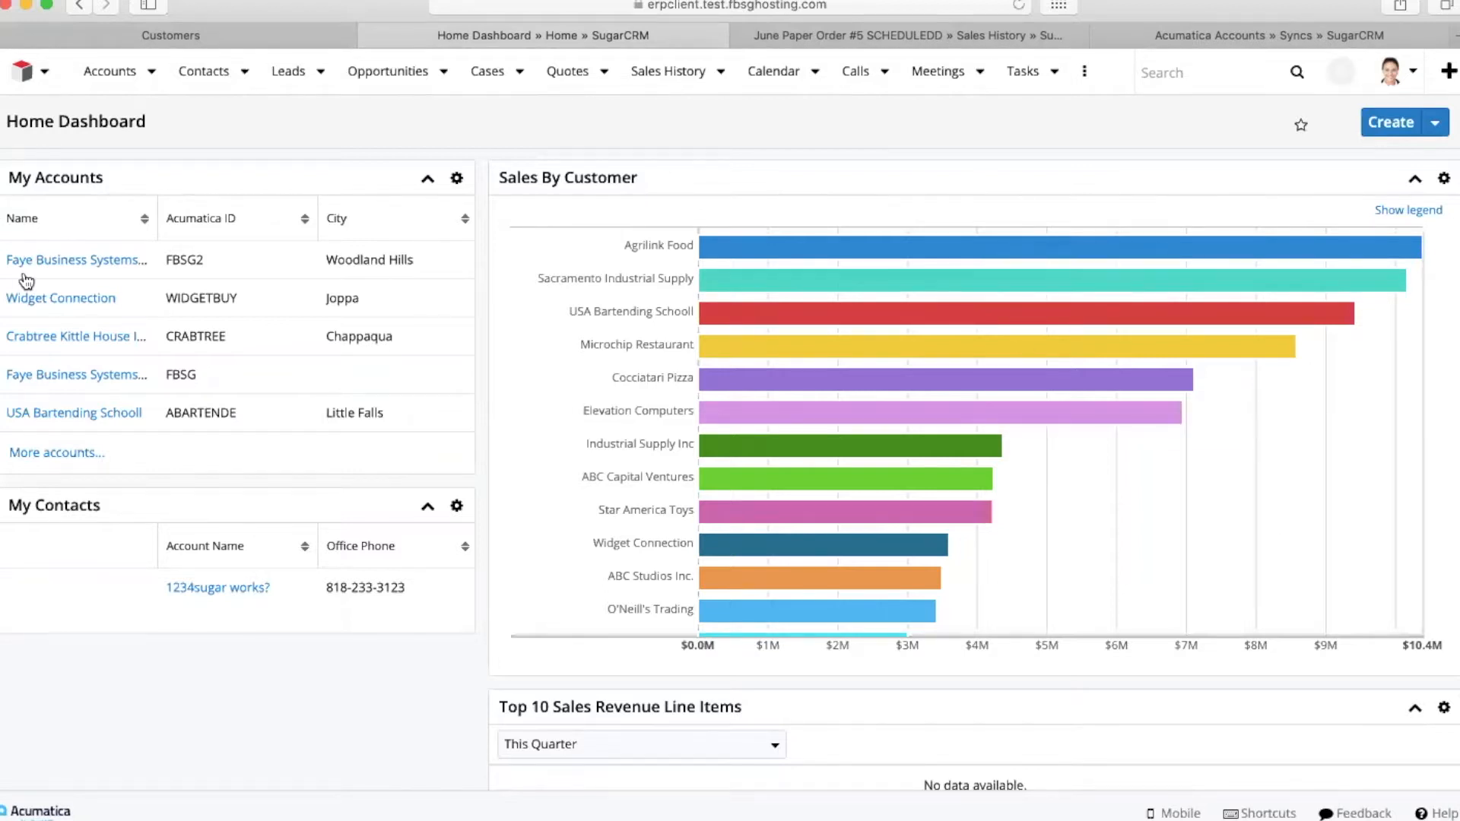
Step: Open the Faye Business Systems Group - Main account, merge each billing and shipping street onto one line, and save
left_click(123, 260)
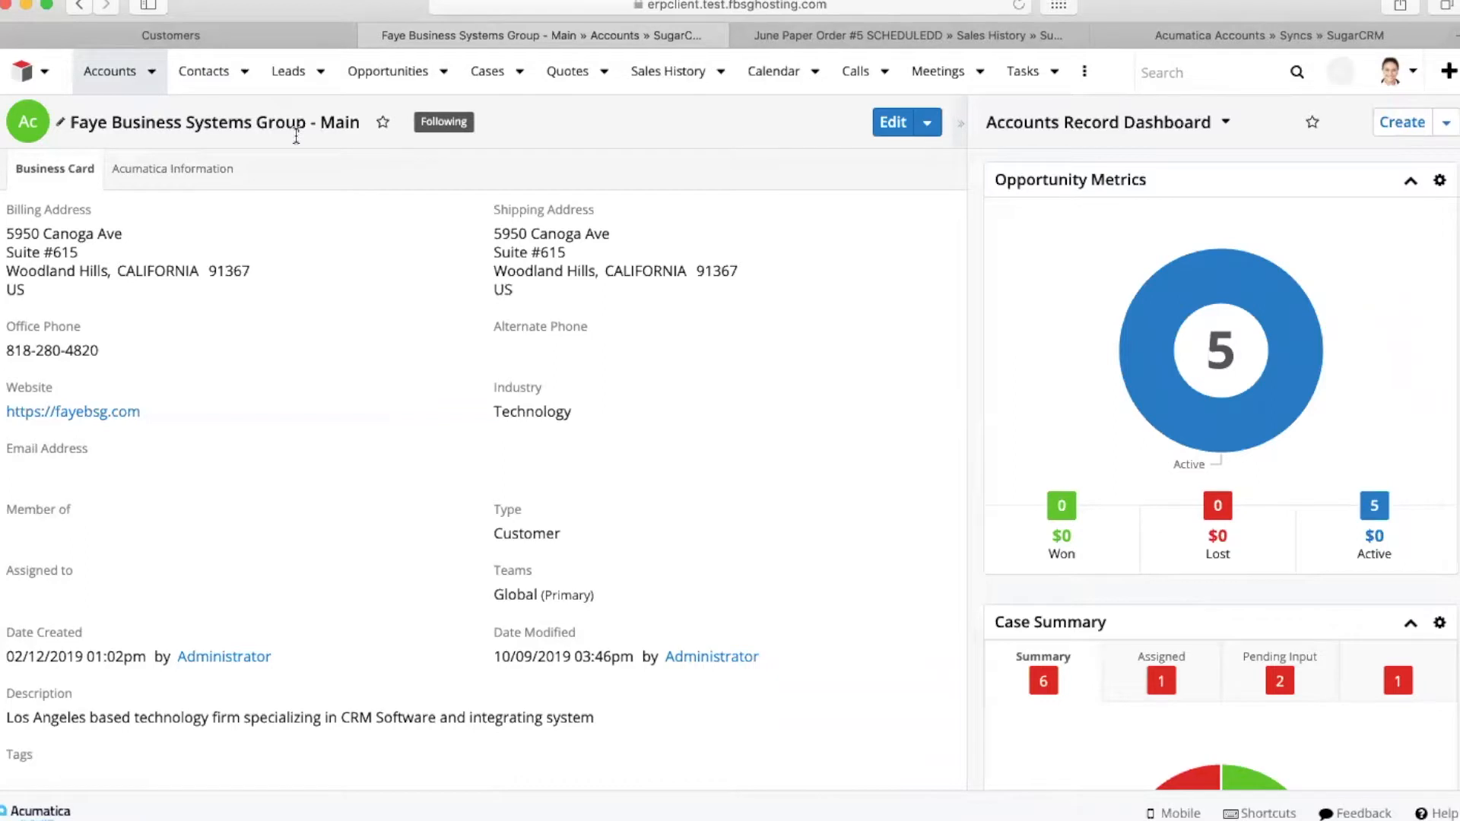
left_click(894, 122)
left_click(135, 261)
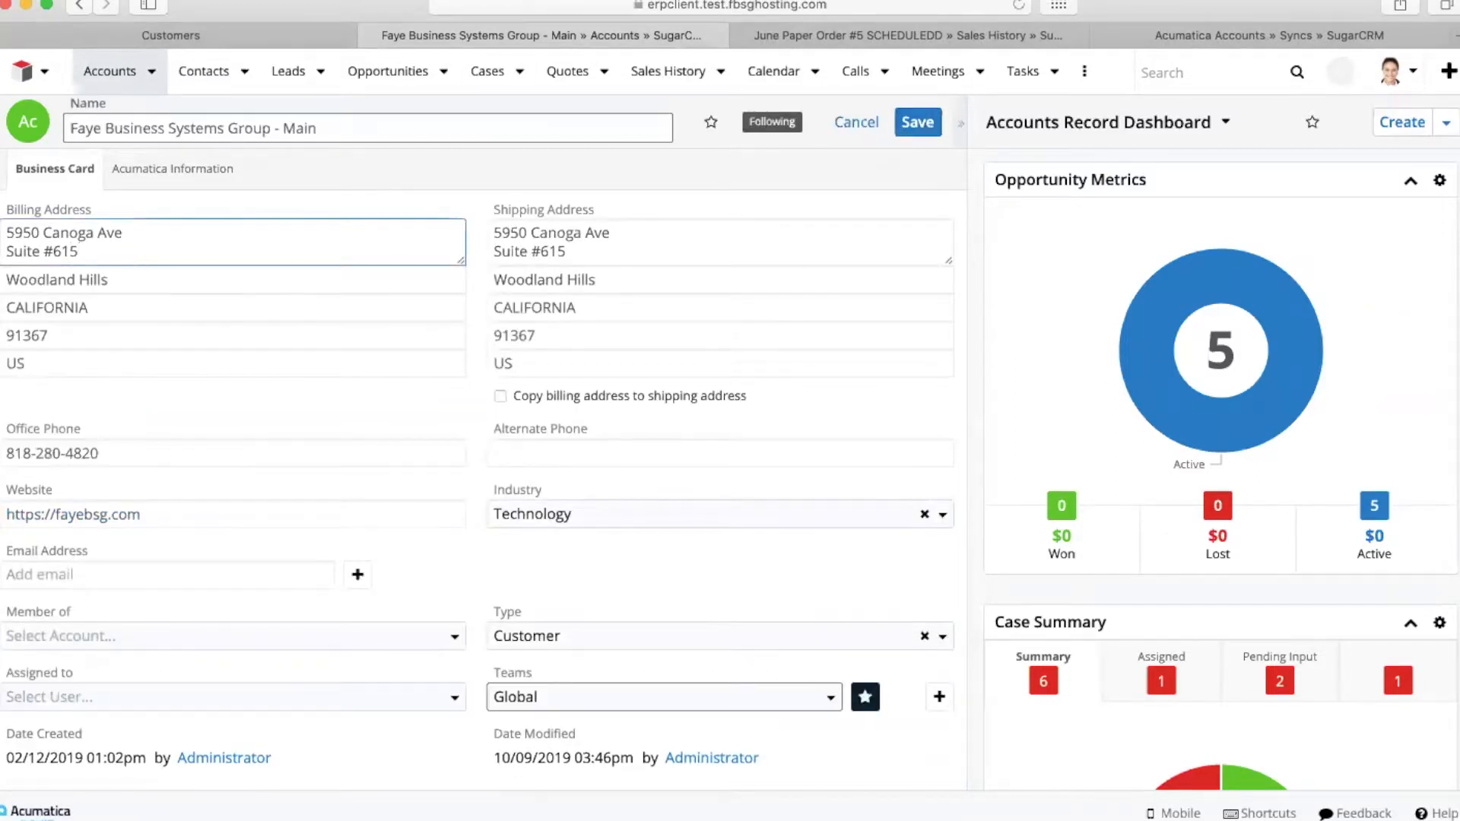
key("BackSpace")
left_click(589, 255)
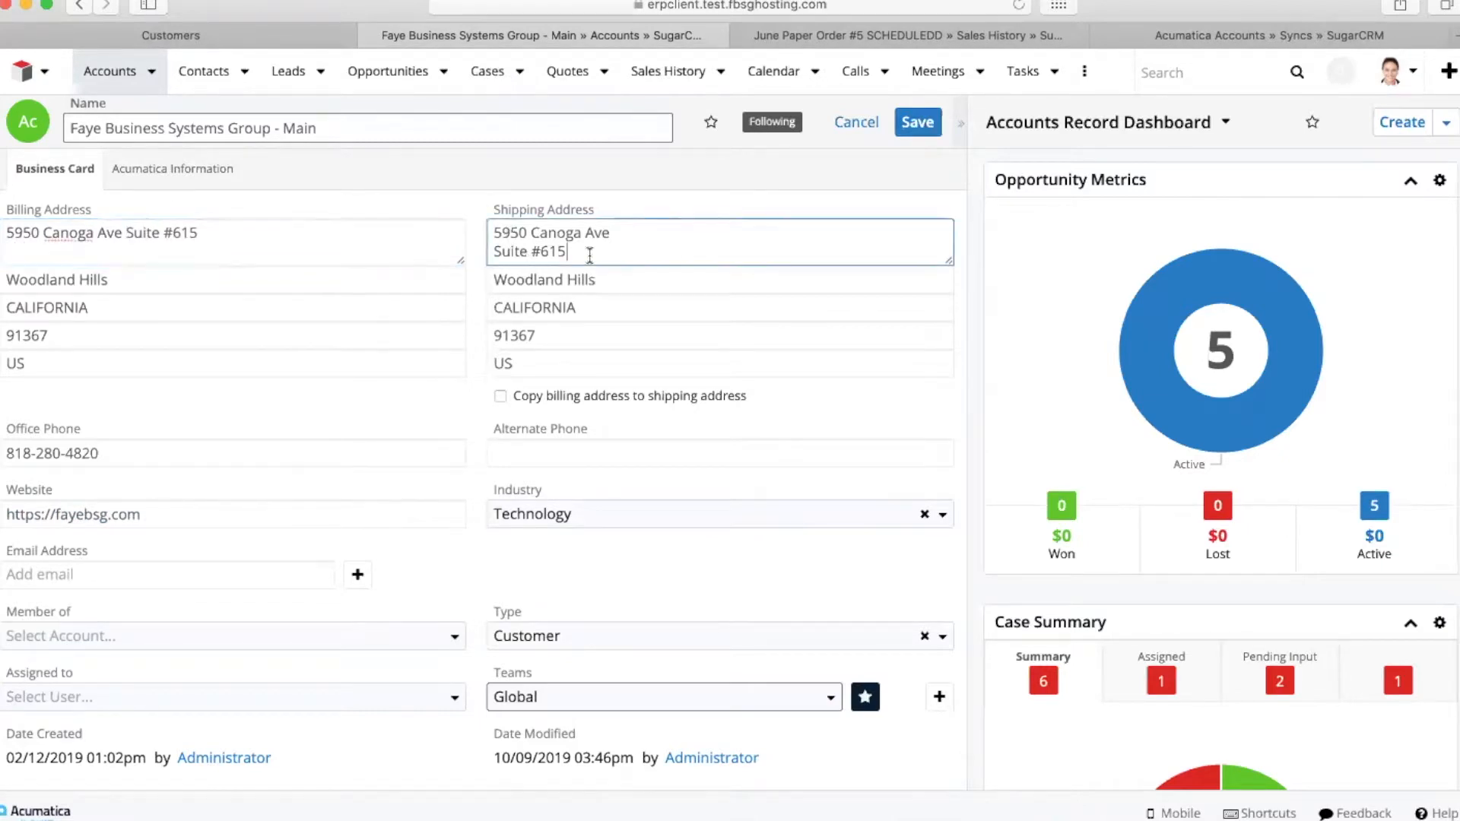
left_click(493, 251)
key("BackSpace")
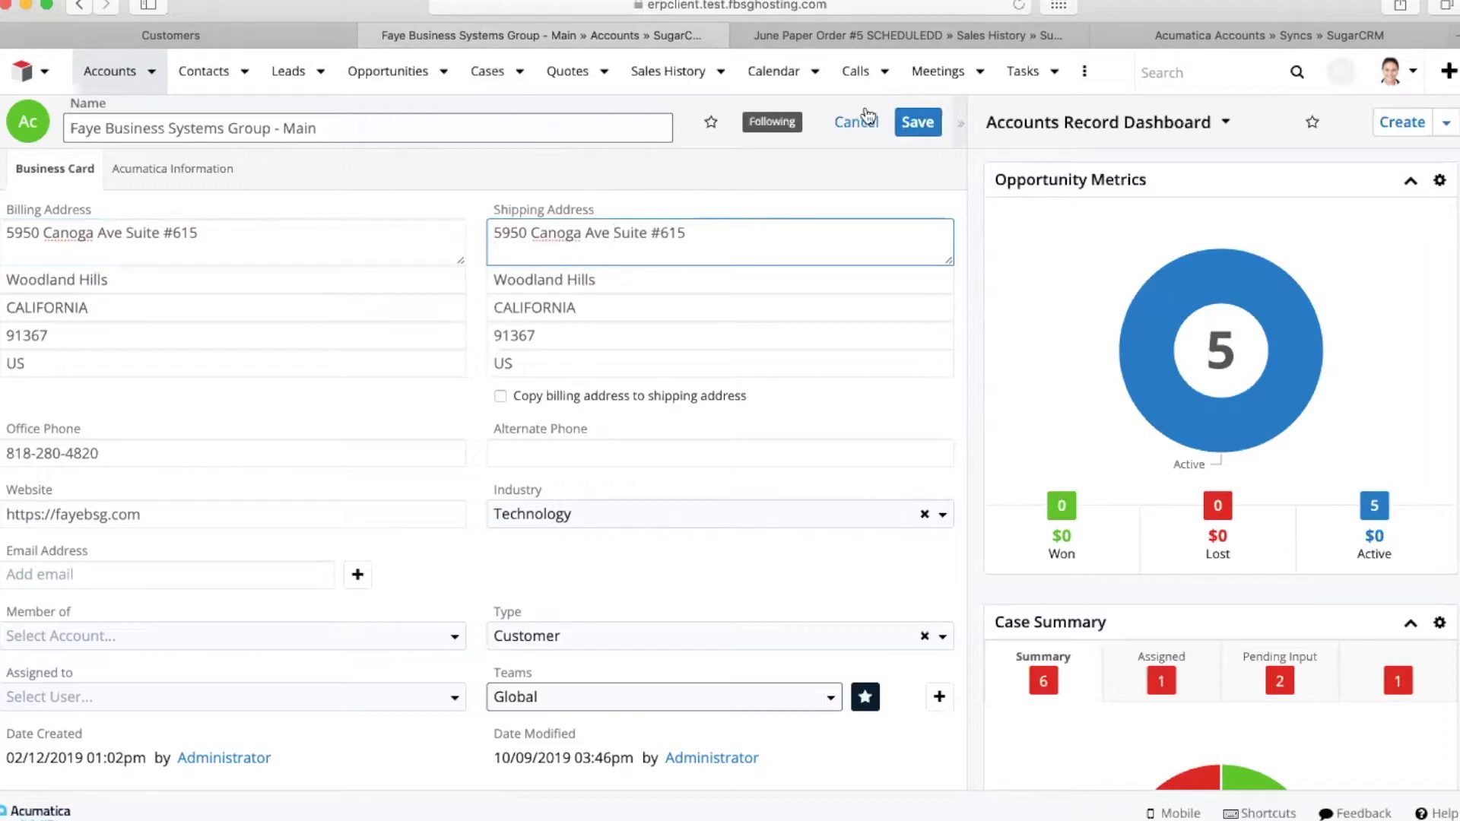
left_click(918, 123)
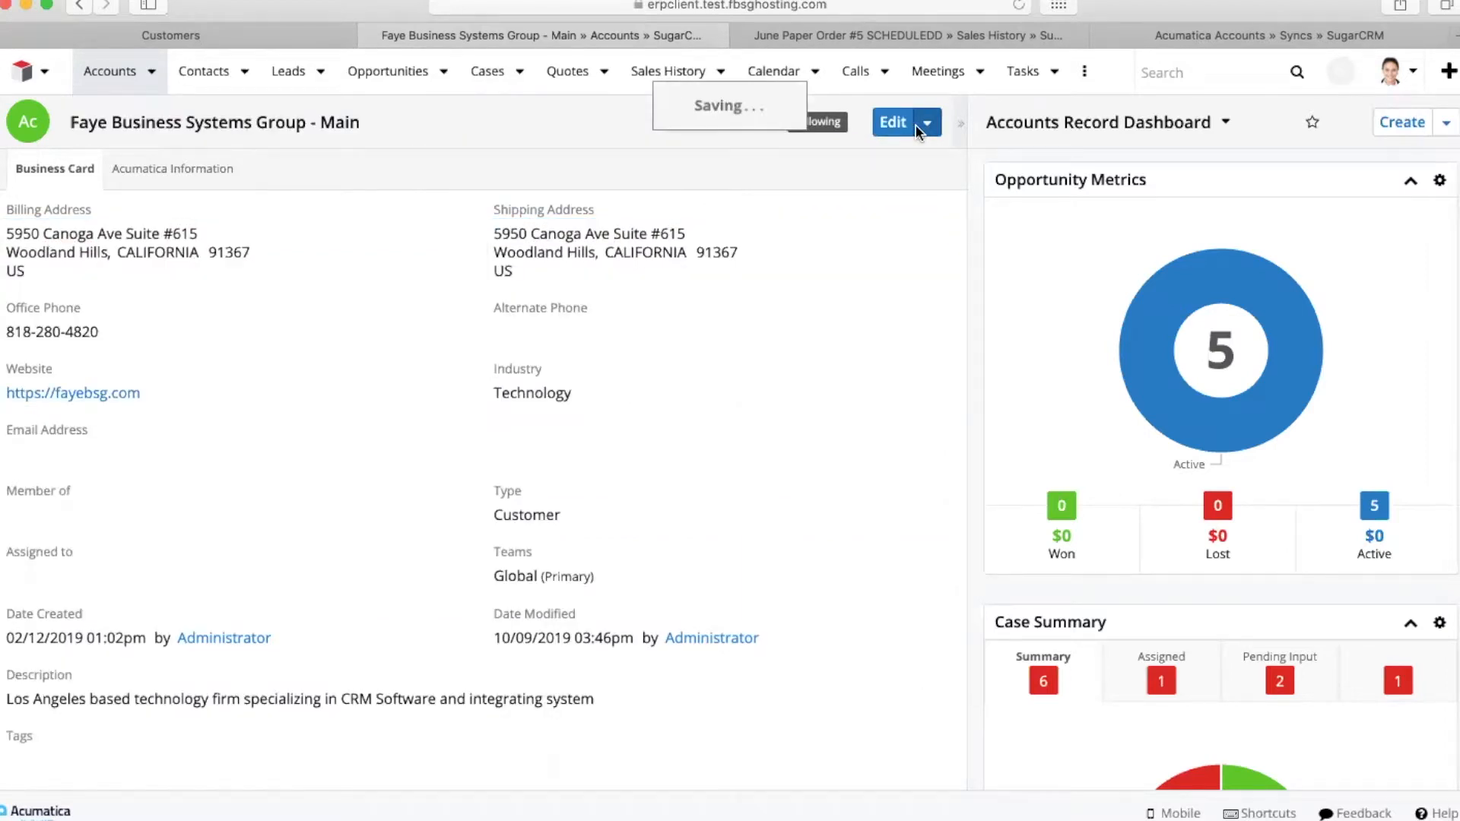
Step: Switch to Acumatica, reload the customer record, and check its main address line 1
left_click(238, 30)
left_click(1017, 6)
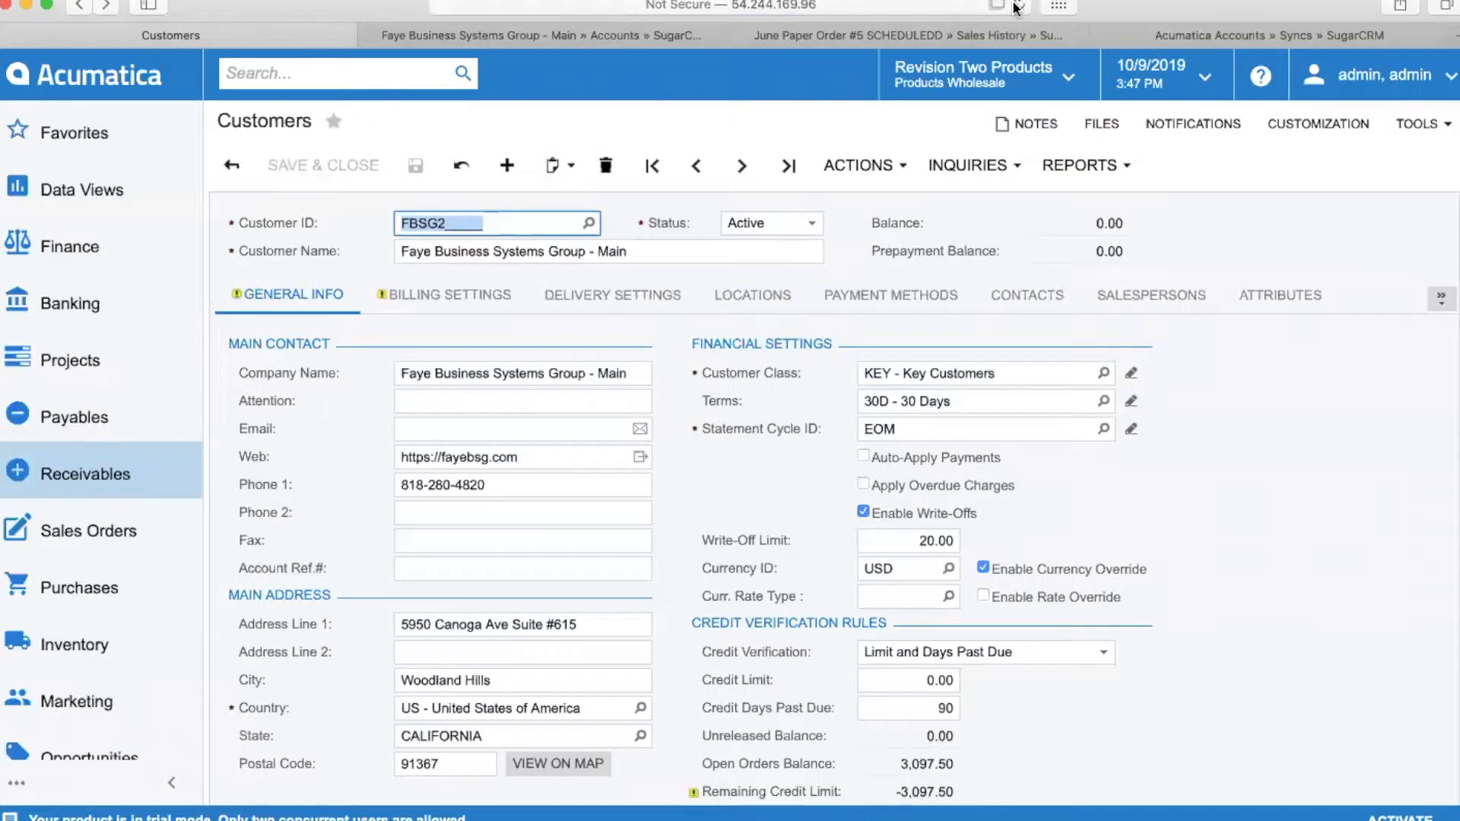
left_click(495, 624)
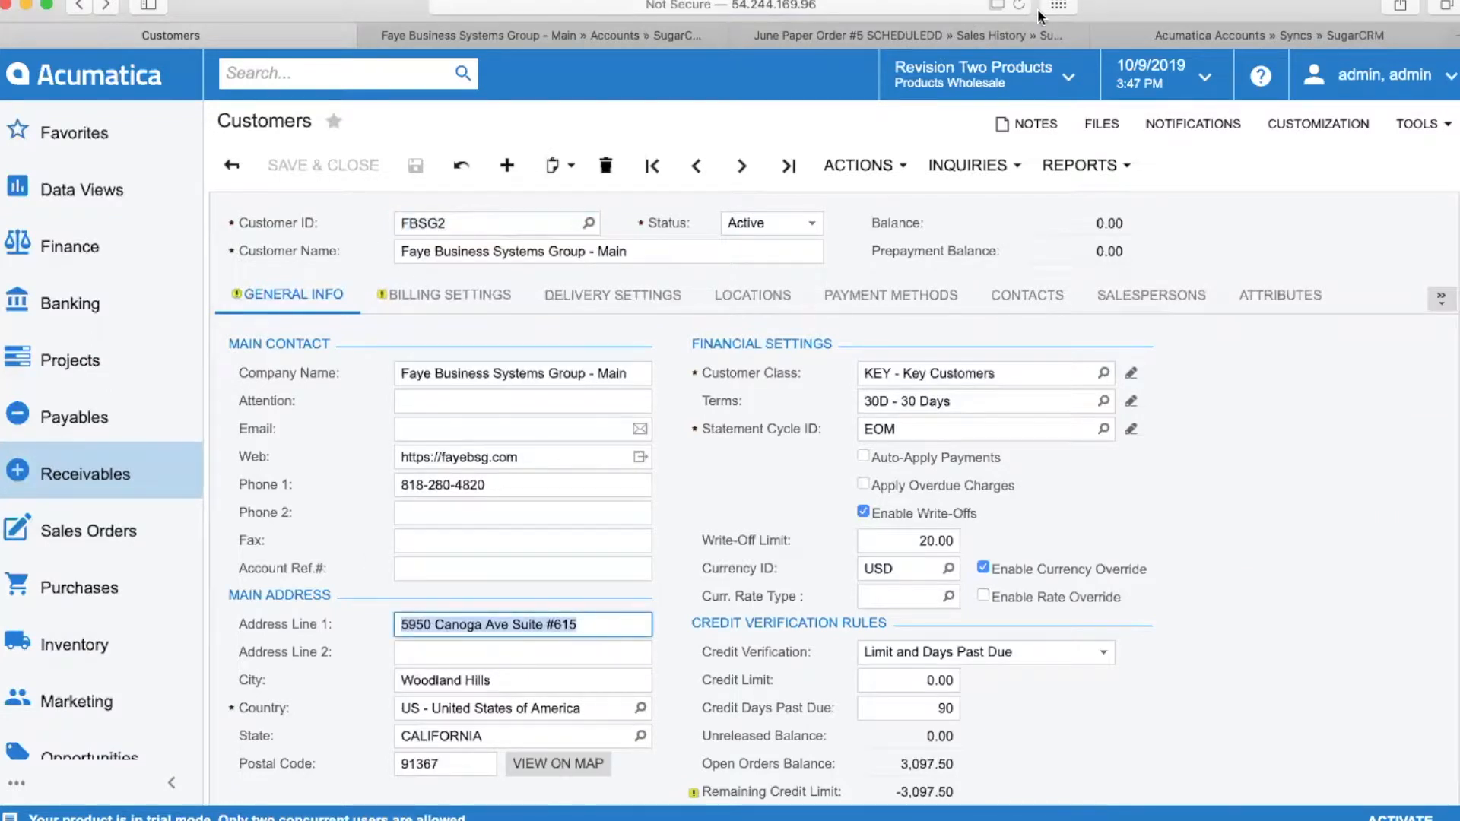
Step: Back in SugarCRM, rename the account to "Faye Business Systems Group - Main 2" and remove the word "Suite" from its shipping street
left_click(541, 35)
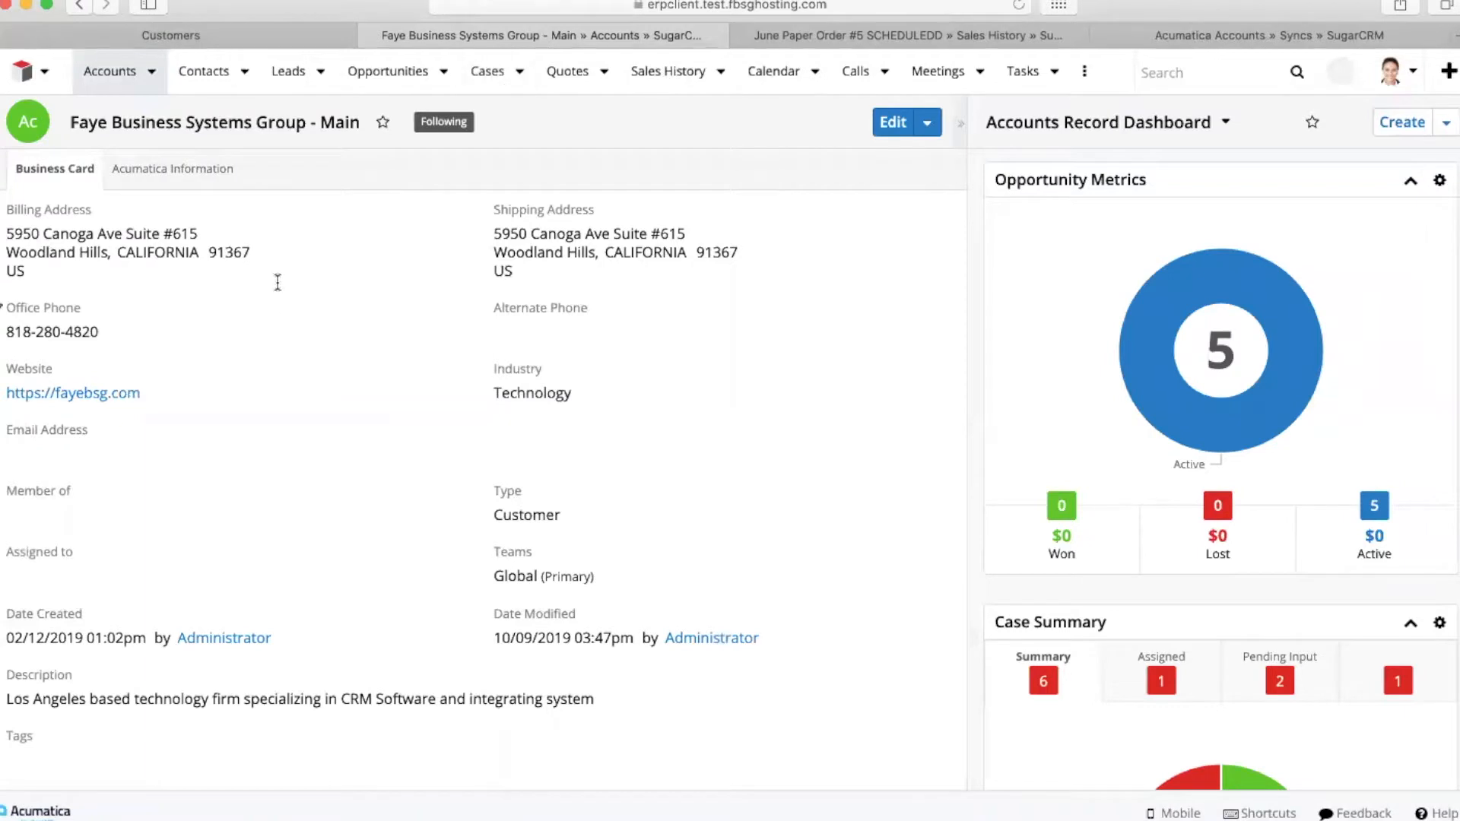
left_click(278, 123)
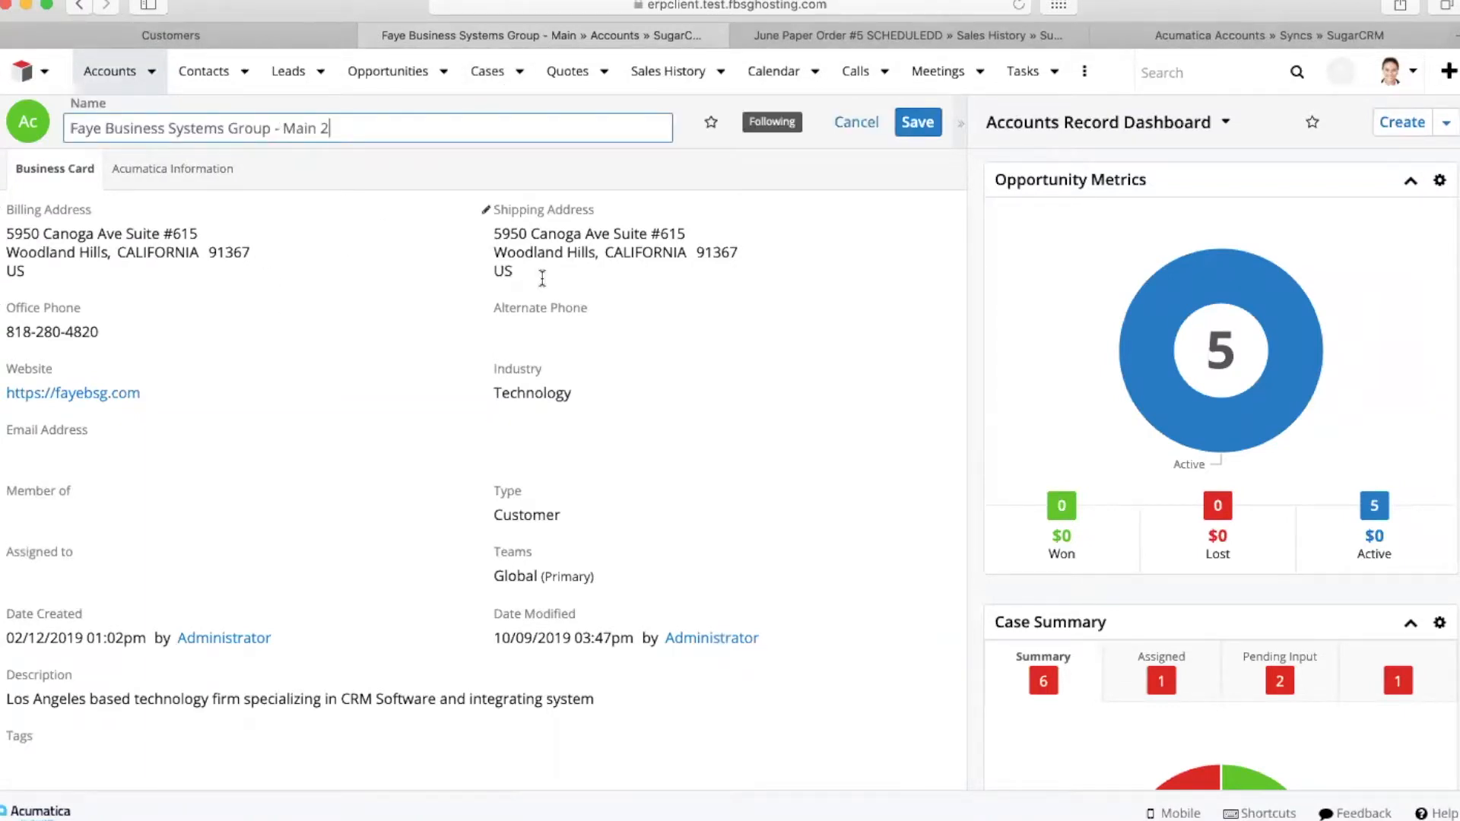
left_click(614, 253)
double_click(633, 232)
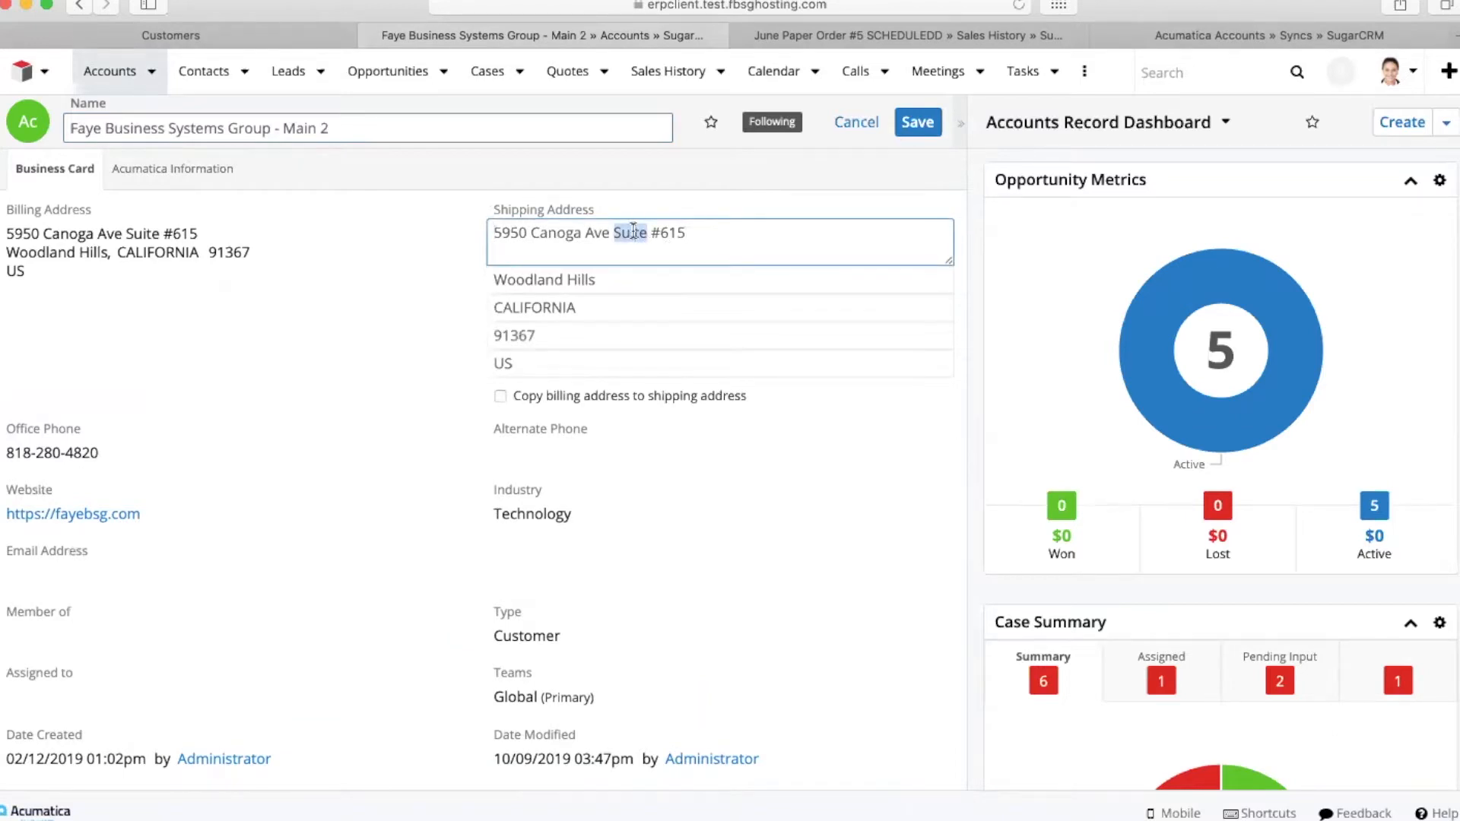
key("BackSpace")
key("BackSpace")
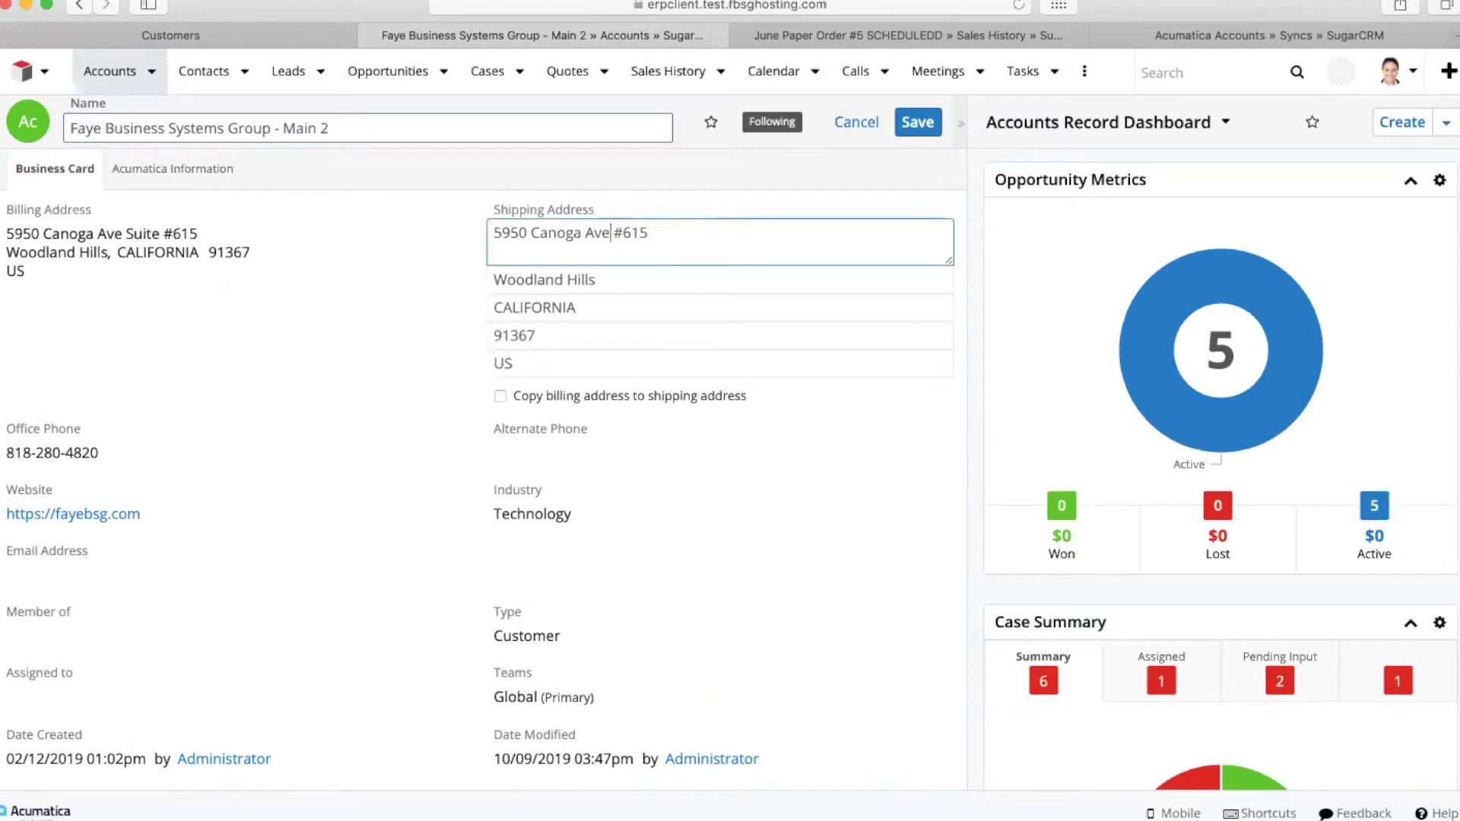
Step: Remove the # sign from the account's billing street and save the record
left_click(168, 234)
key("BackSpace")
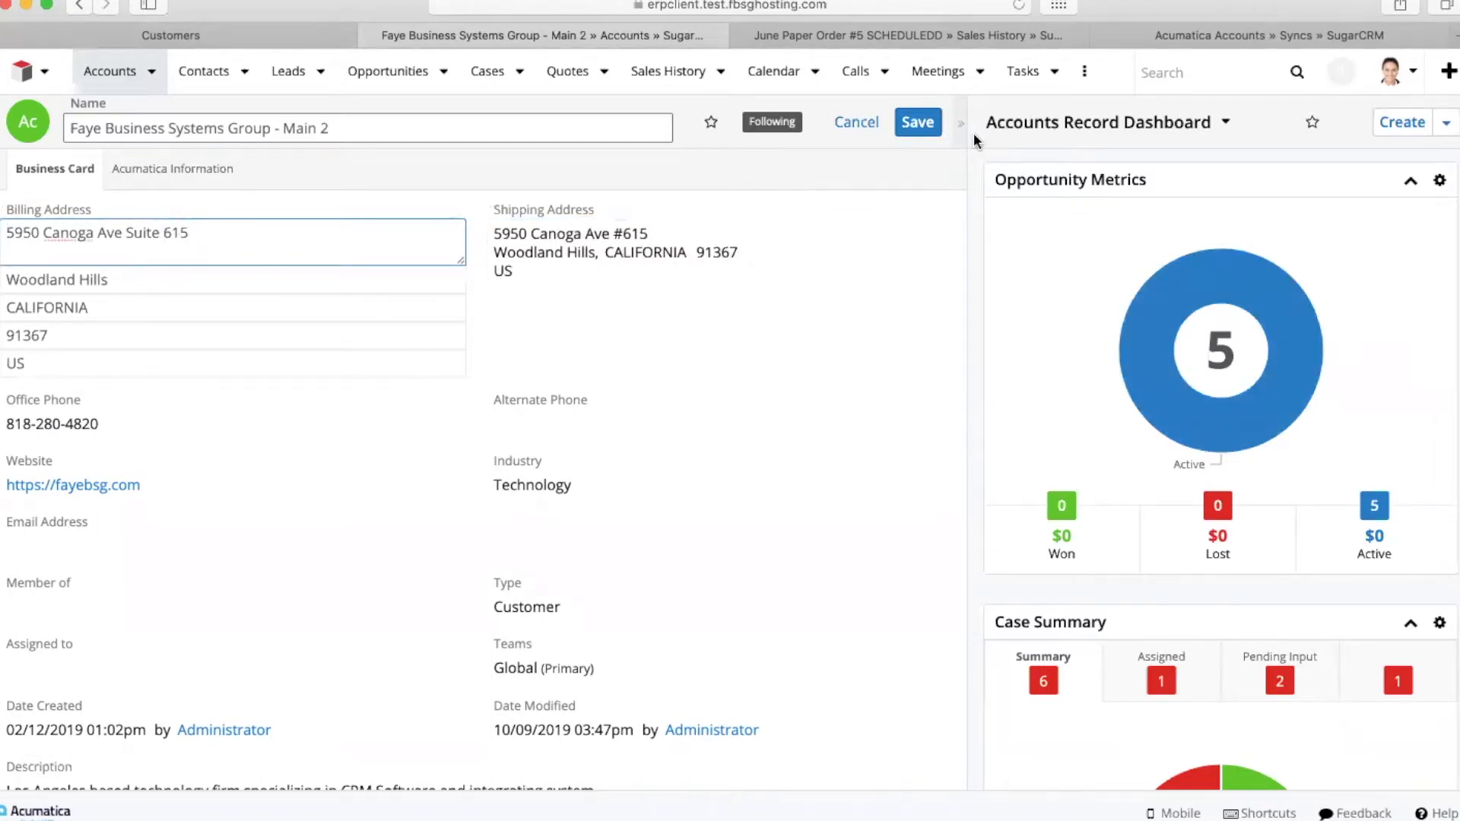
left_click(918, 122)
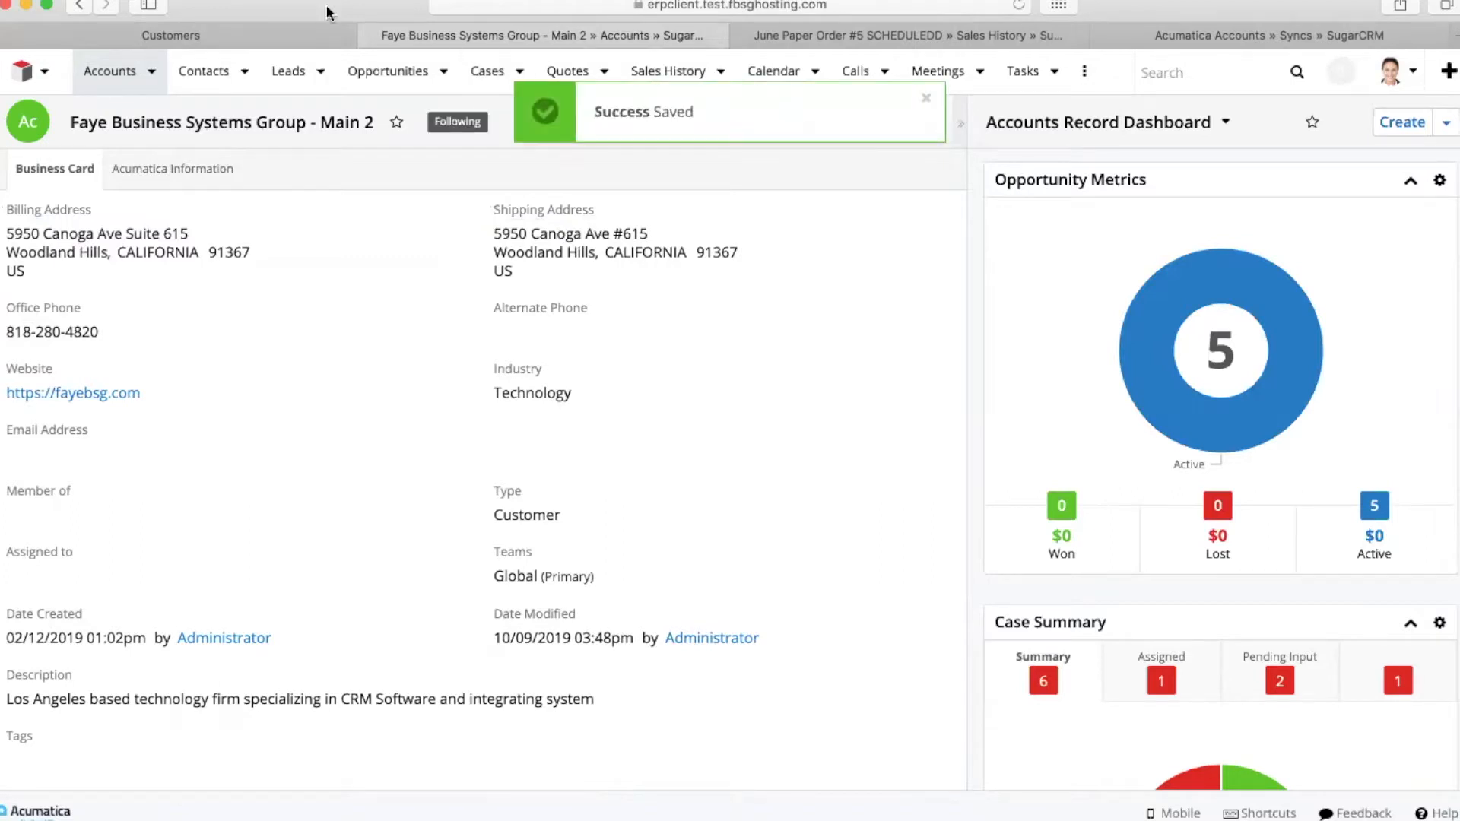
Step: Reload the customer record in Acumatica and check its customer name against the edited account
left_click(263, 34)
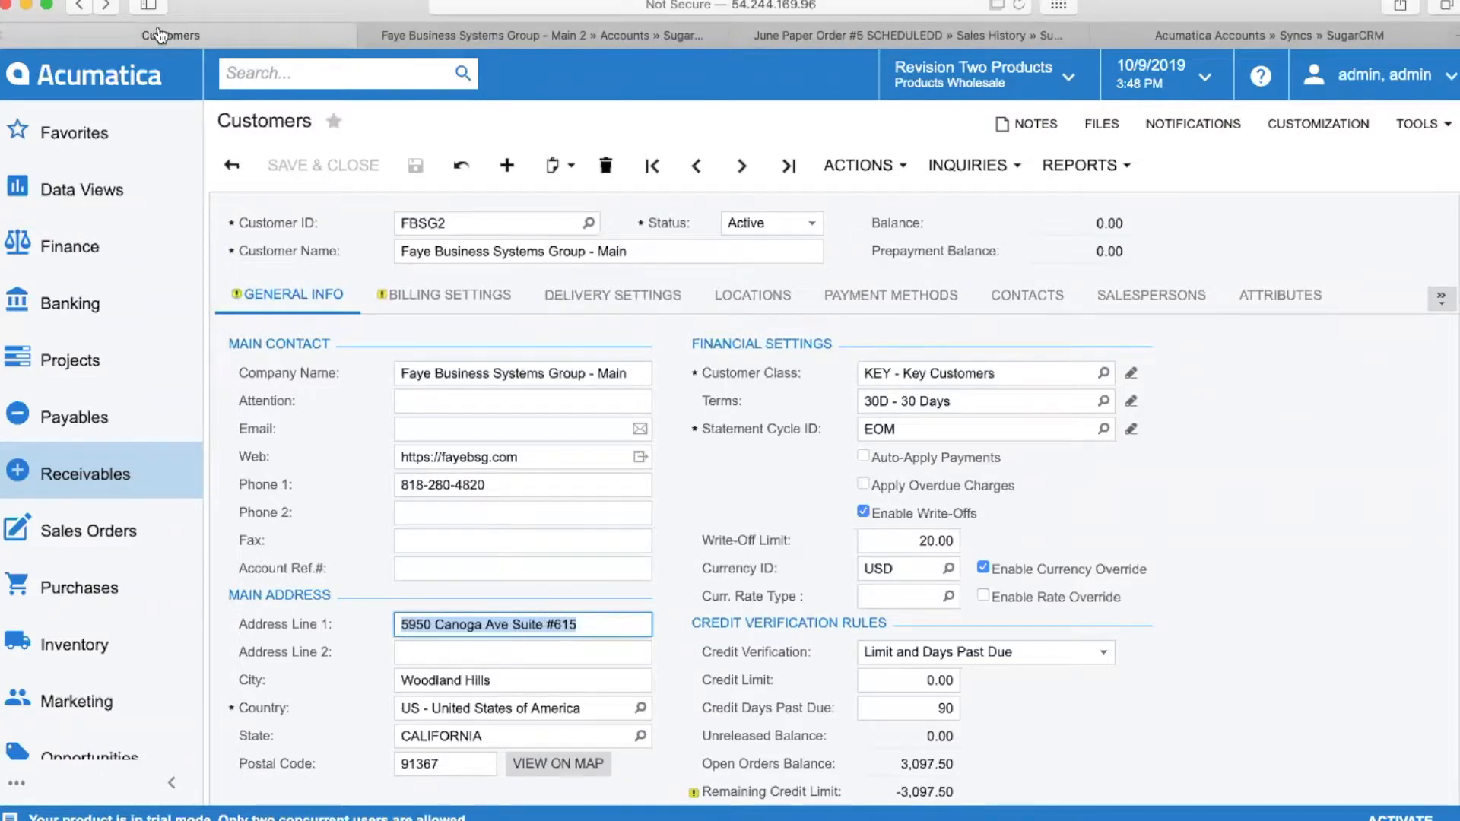
left_click(1020, 6)
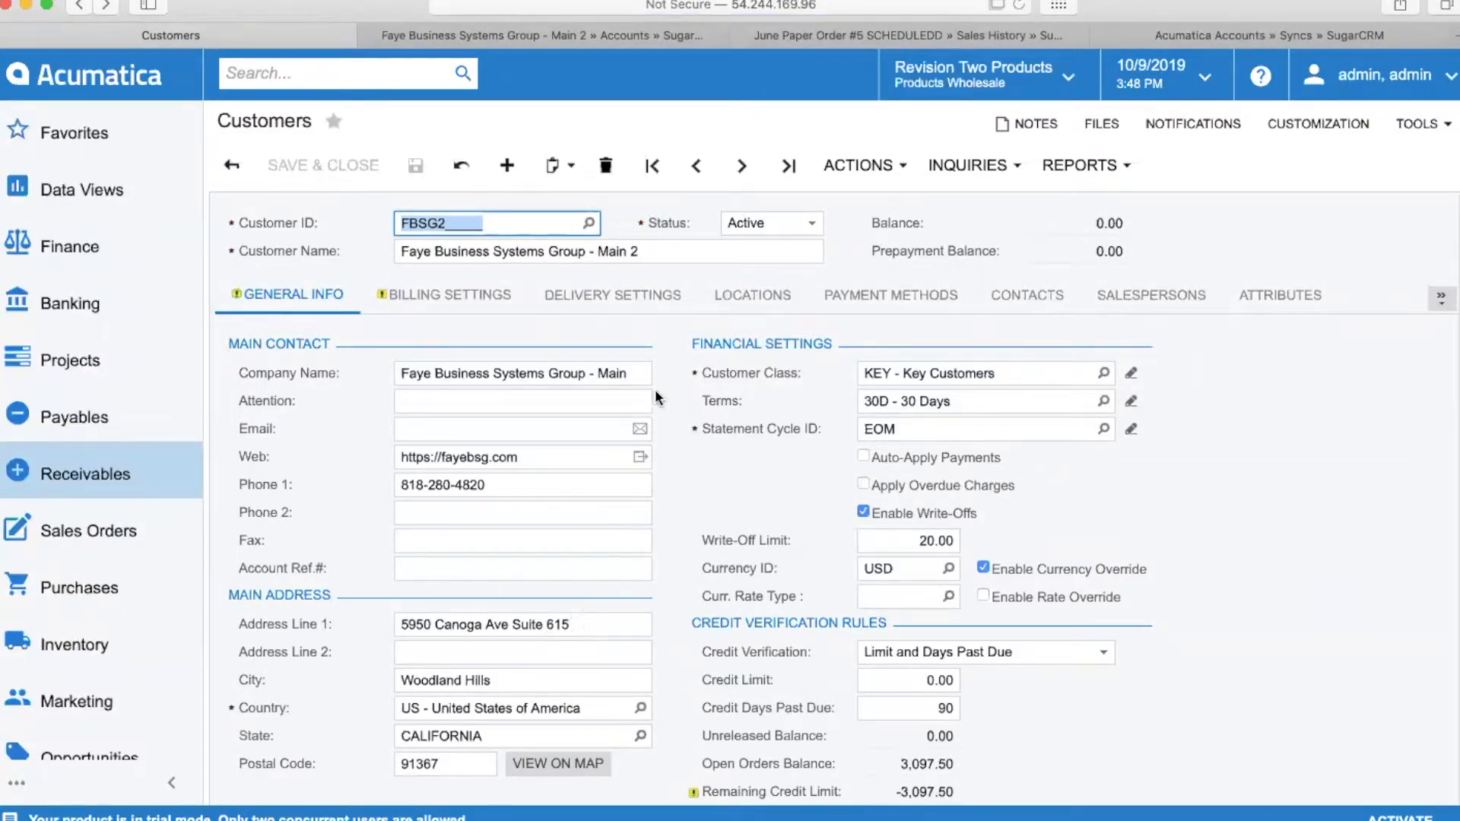
left_click(658, 250)
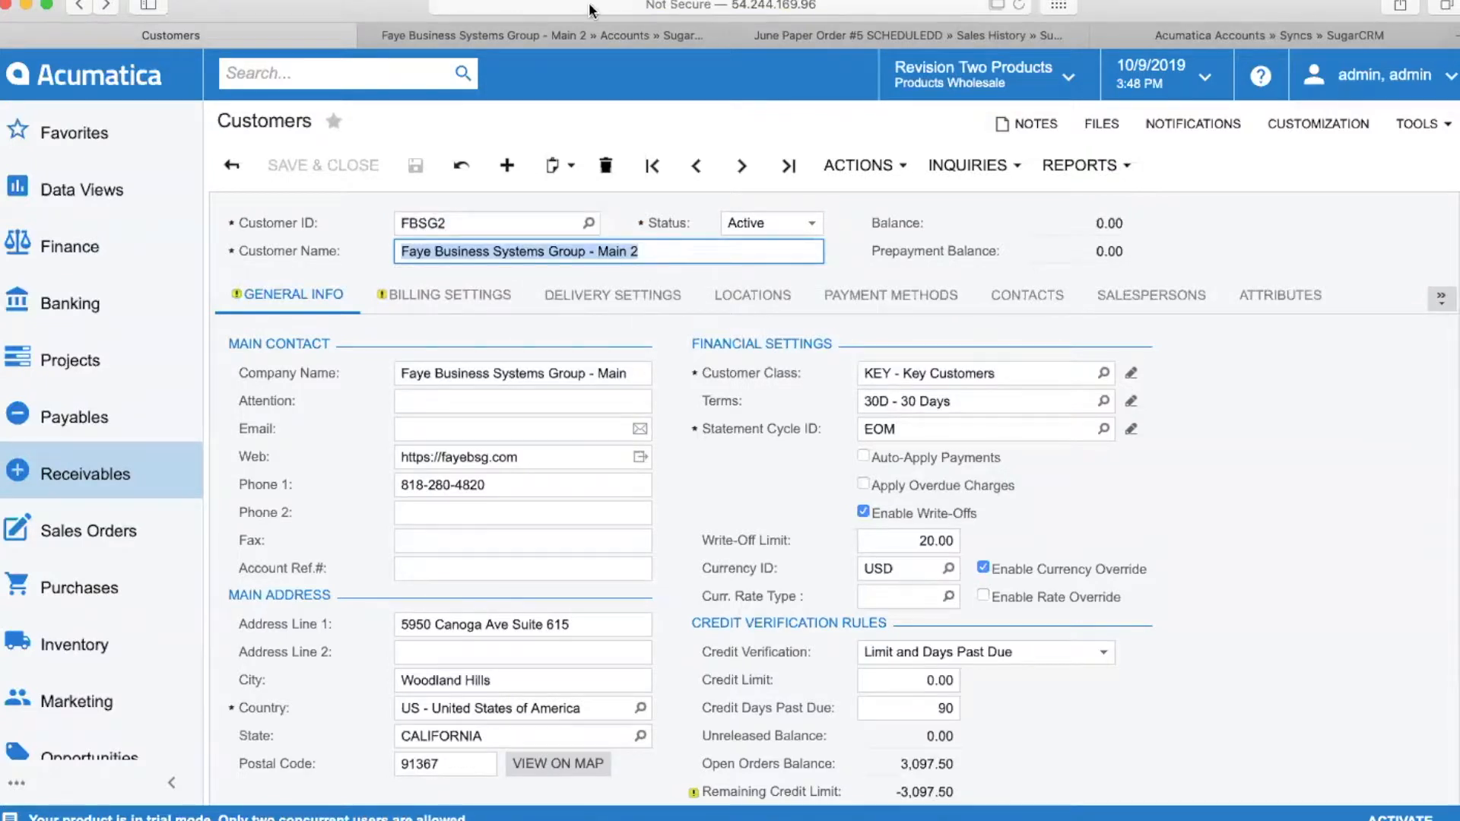
Step: In SugarCRM, change the account name back to "Faye Business Systems Group - Main", restore the # in the billing street, and save
left_click(589, 35)
left_click(354, 119)
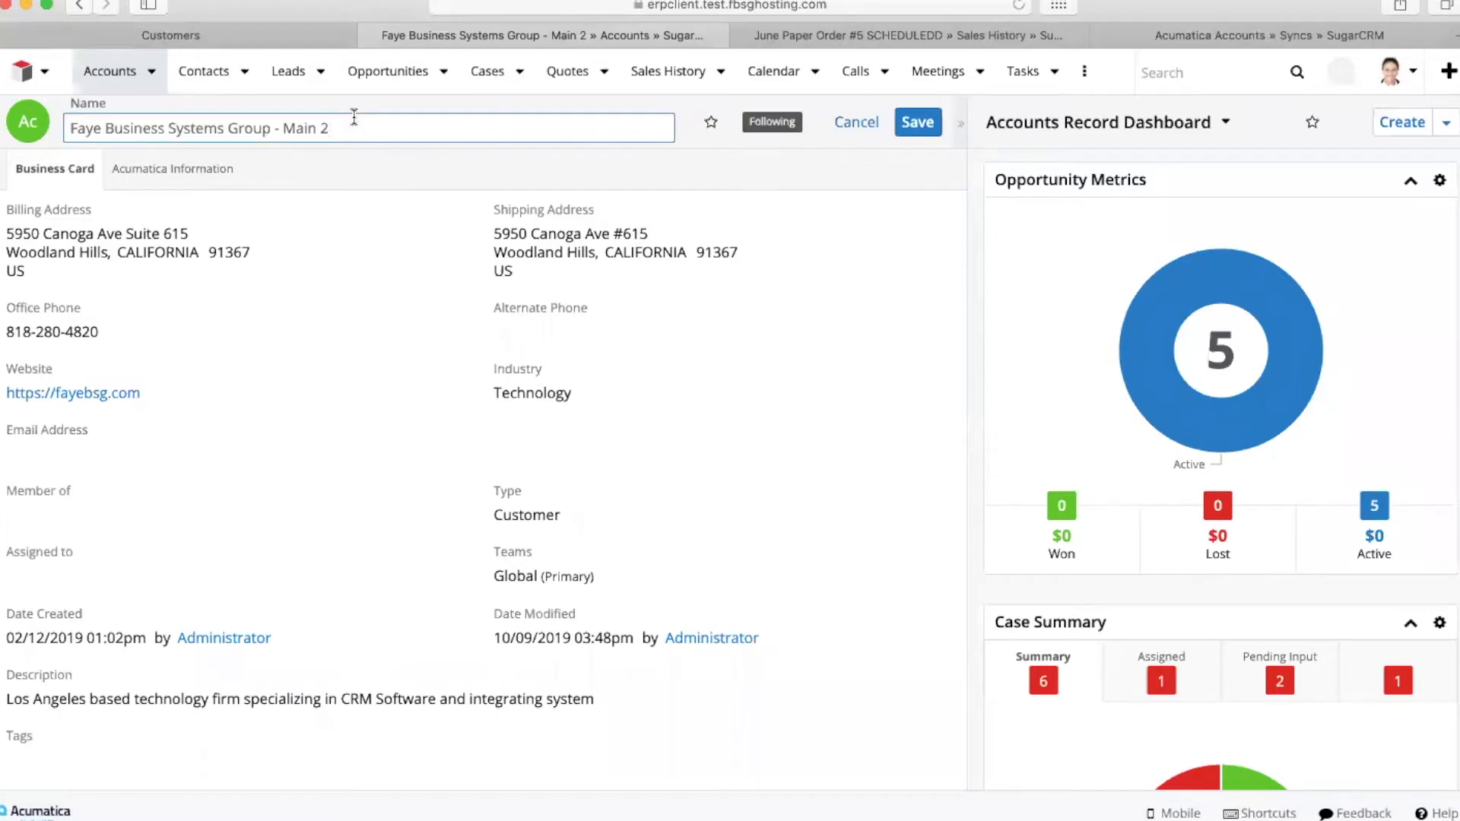
key("BackSpace")
key("BackSpace")
left_click(917, 123)
left_click(257, 219)
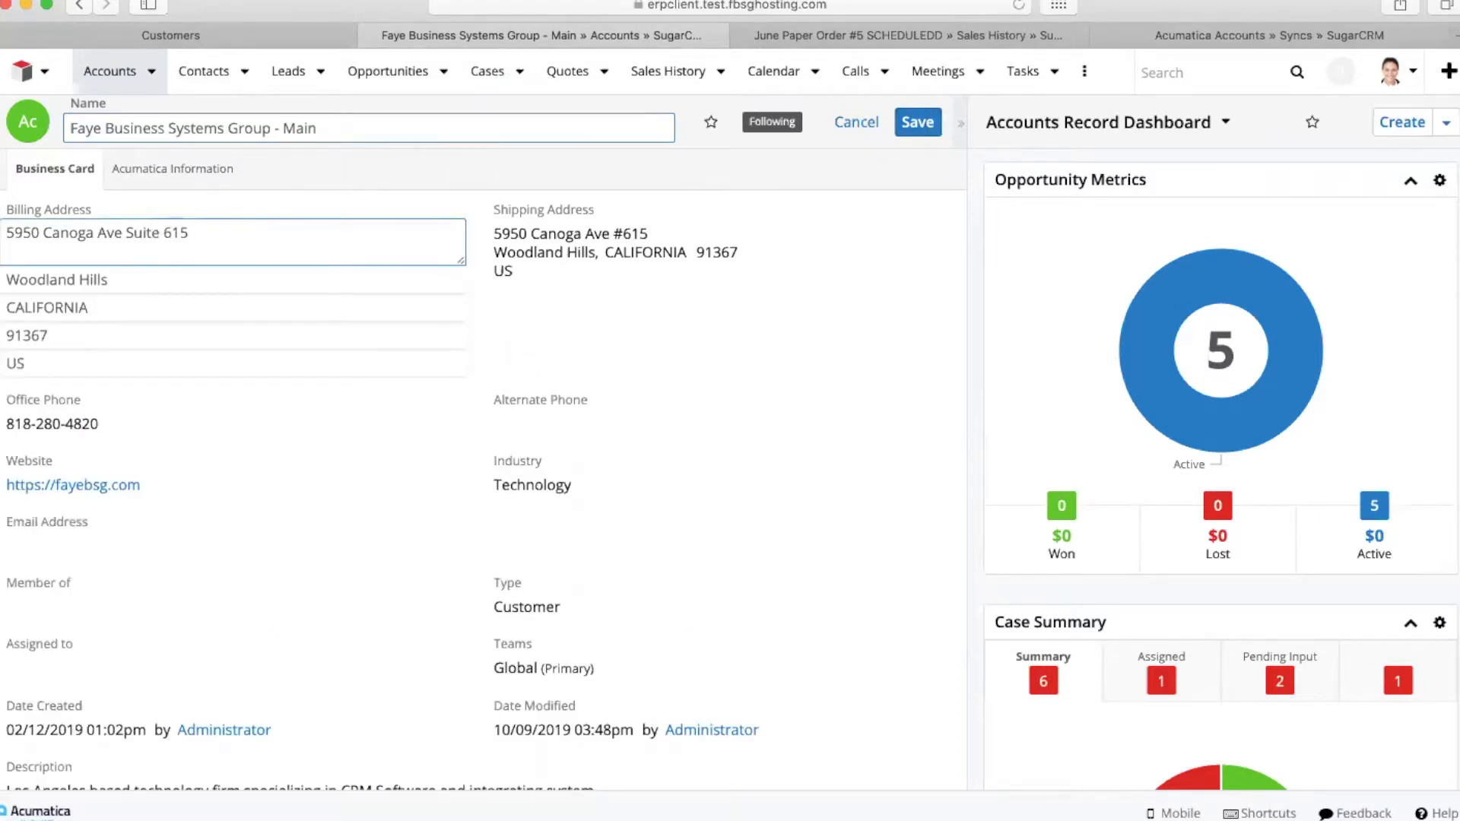
type("#")
left_click(918, 121)
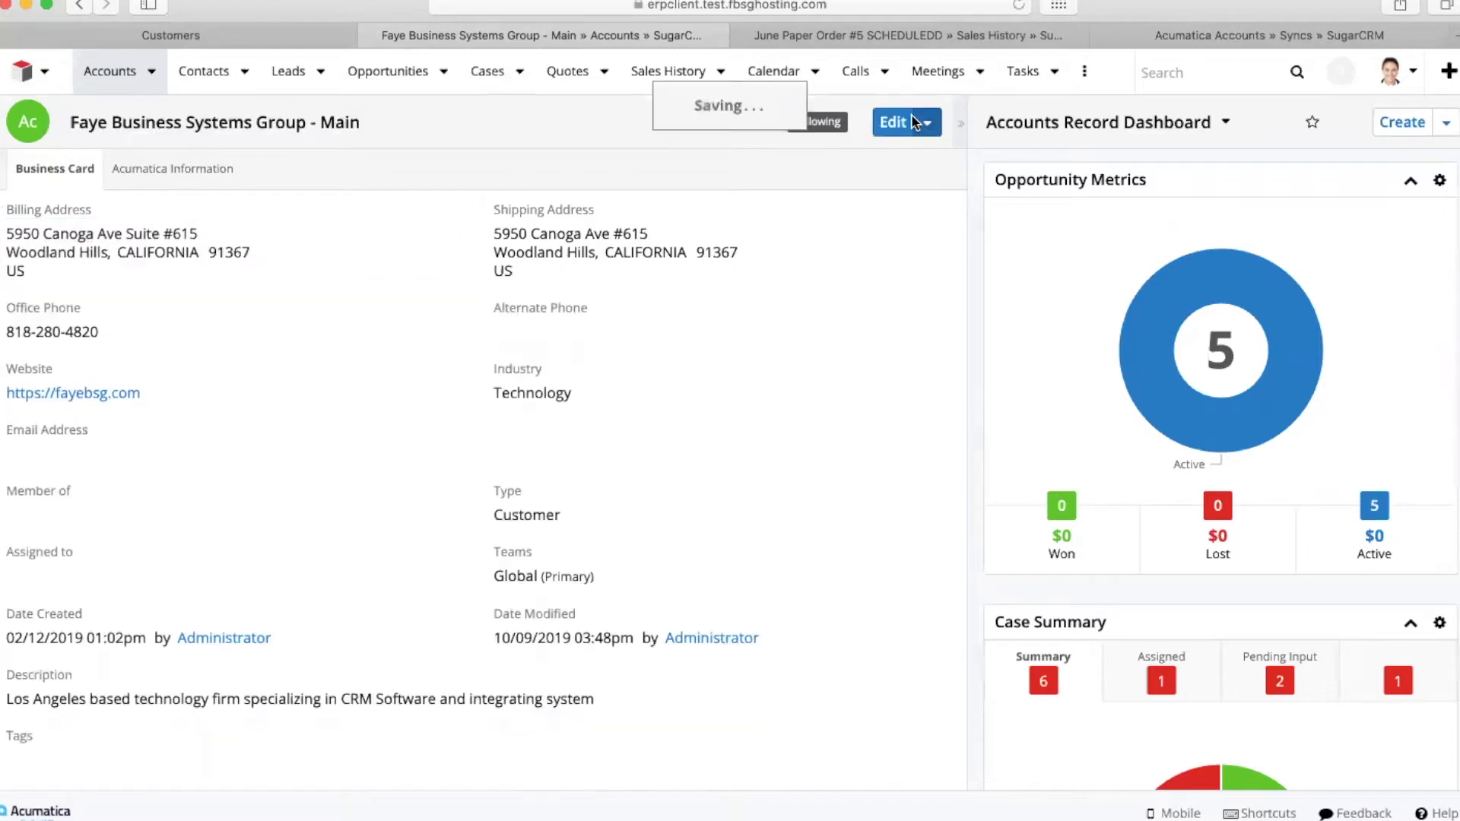
Step: Reload the Acumatica customer record to check the restored name and address
left_click(239, 33)
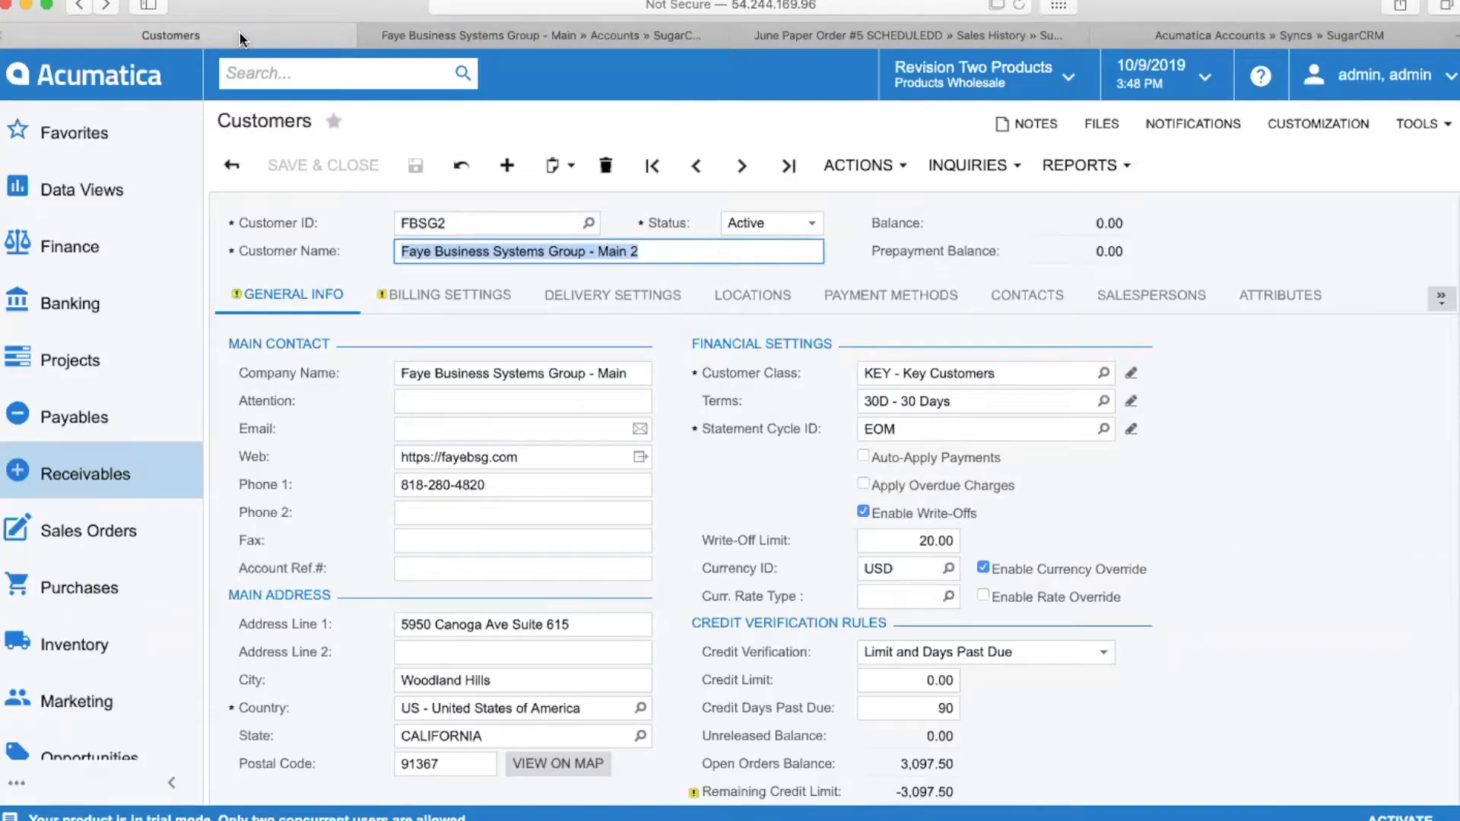
left_click(1021, 6)
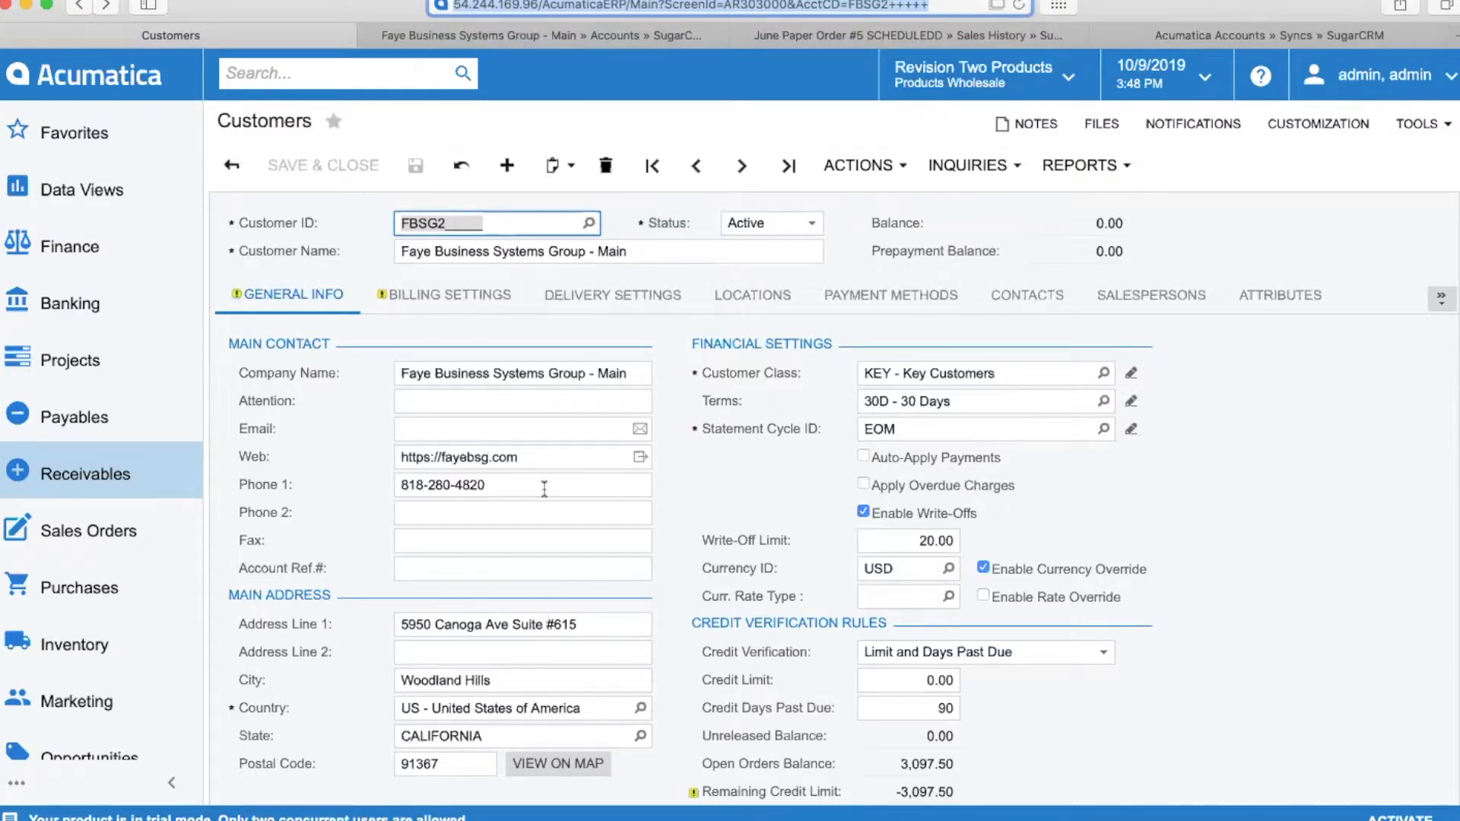
Step: Review the account's Acumatica Sales History in SugarCRM and bring up the June Paper Order #5 SCHEDULEDD record
left_click(609, 41)
left_click(611, 40)
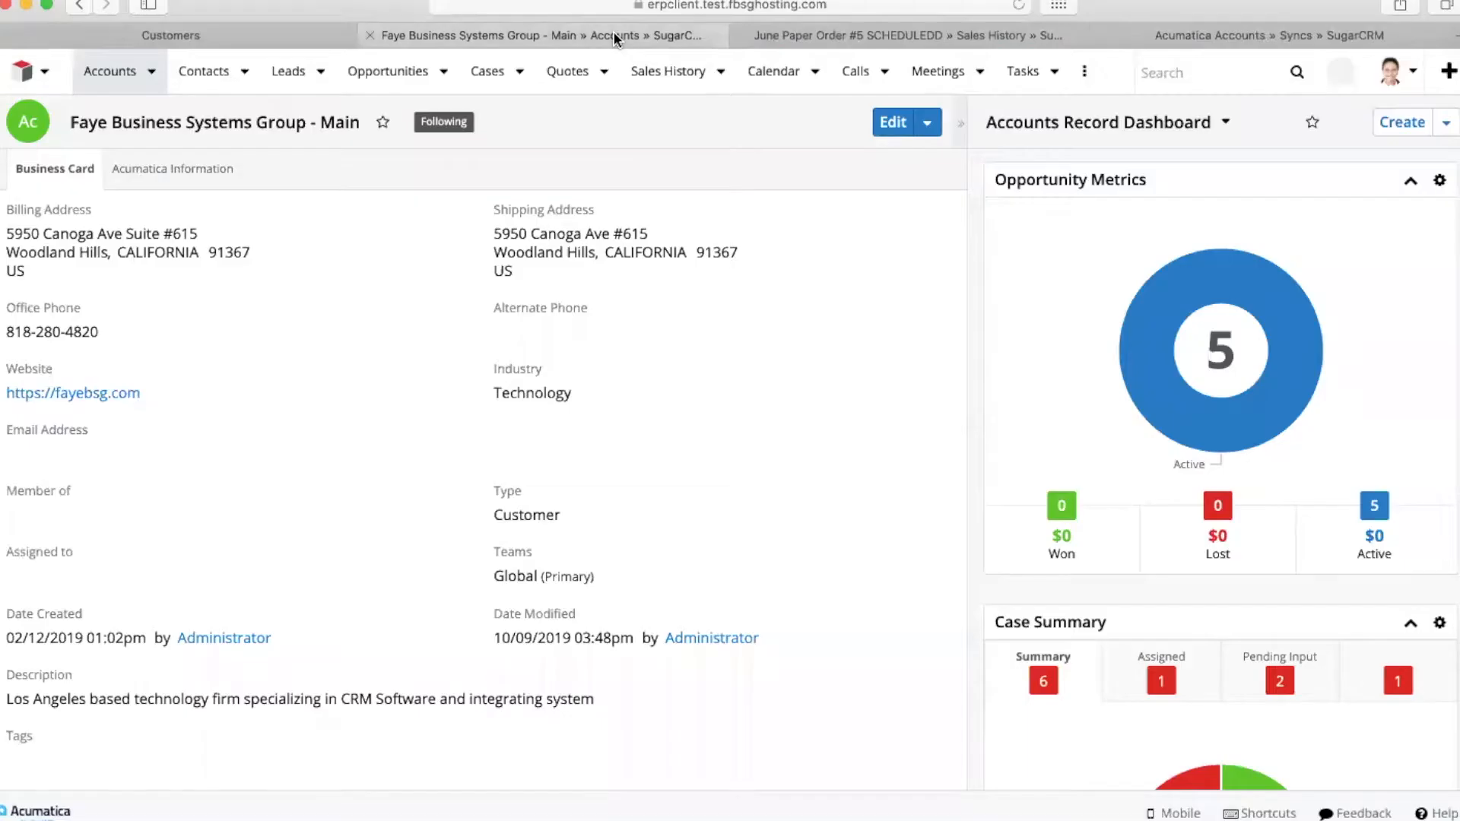
scroll(492, 308, "down", 10)
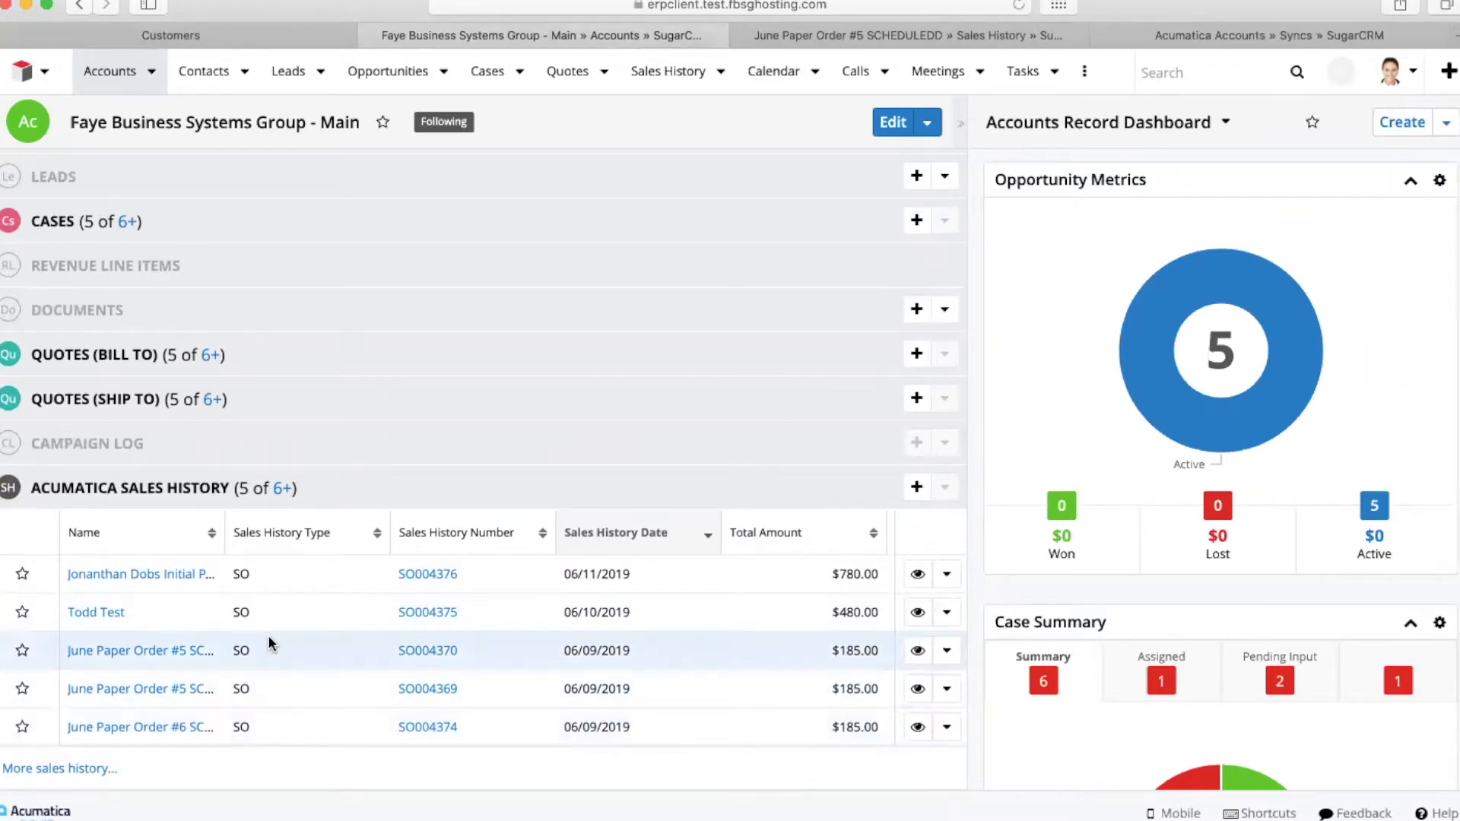
left_click(873, 25)
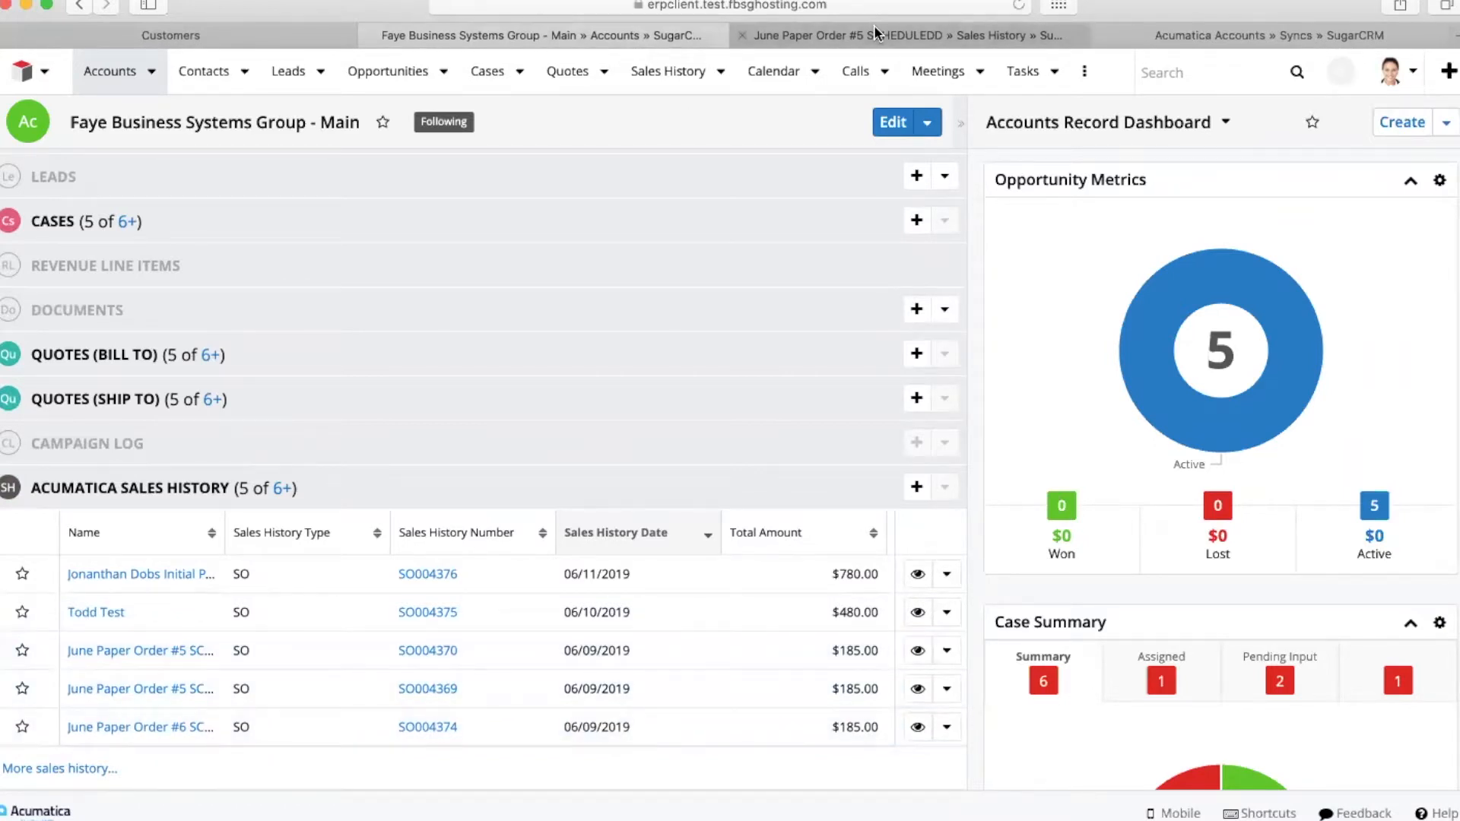
scroll(713, 325, "up", 5)
scroll(713, 325, "up", 4)
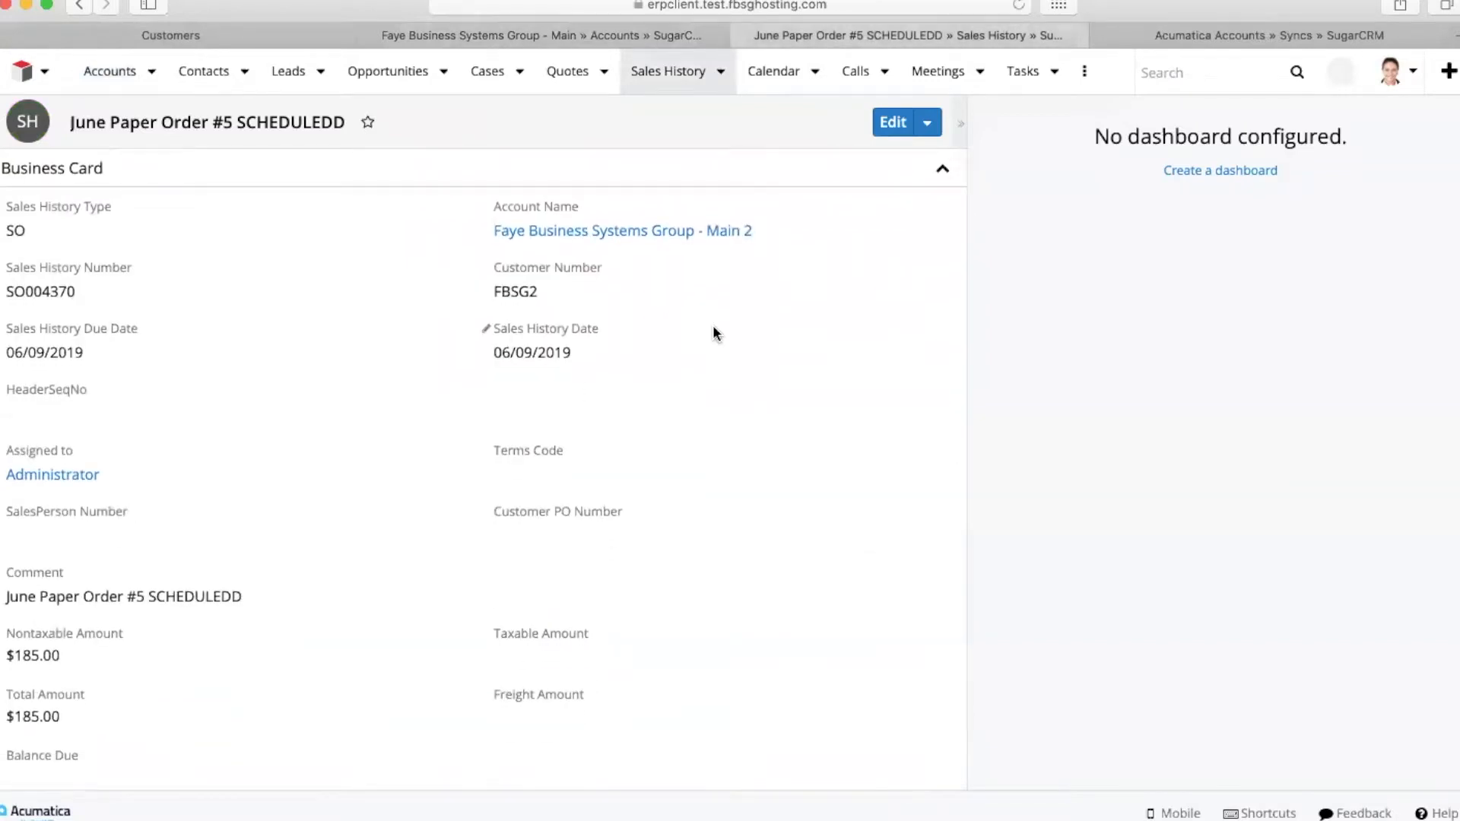
Step: Copy the record's sales history number, search for it in Acumatica, and open the matching sales order to inspect its customer
left_click(121, 290)
left_click_drag(97, 289, 3, 292)
key("super+c")
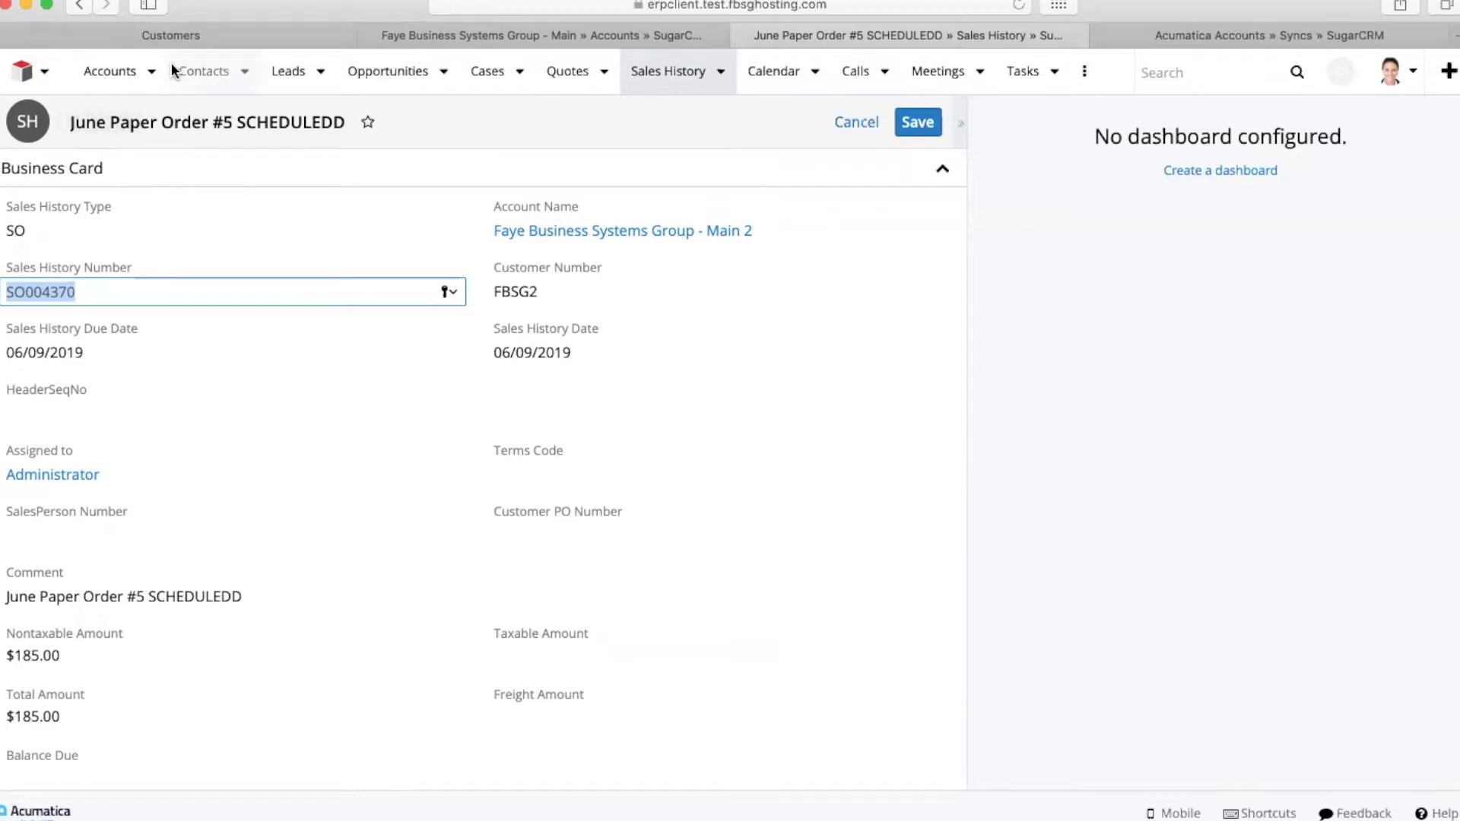
left_click(171, 35)
left_click(272, 81)
key("super+v")
key("Return")
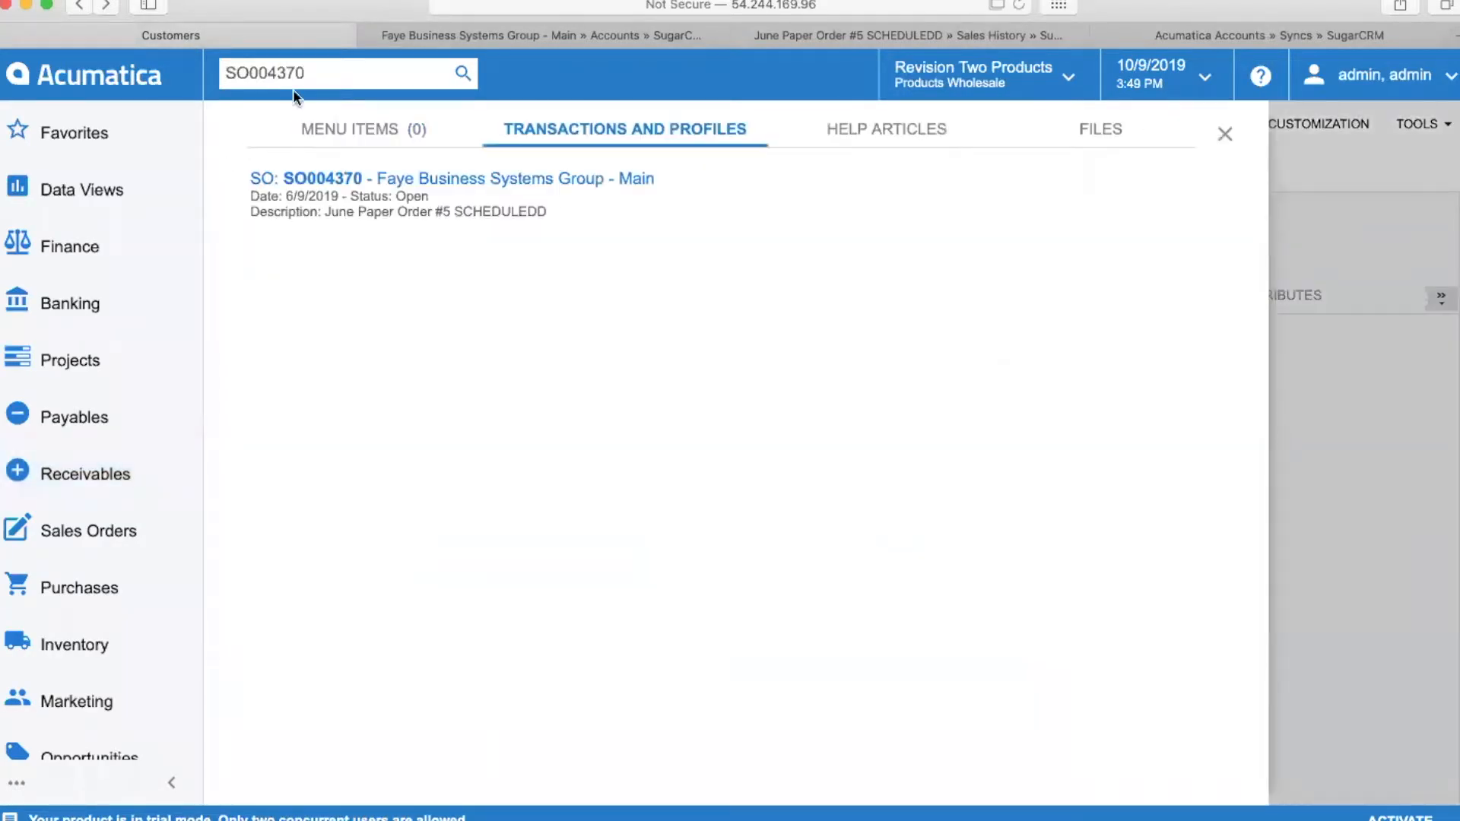
left_click(380, 182)
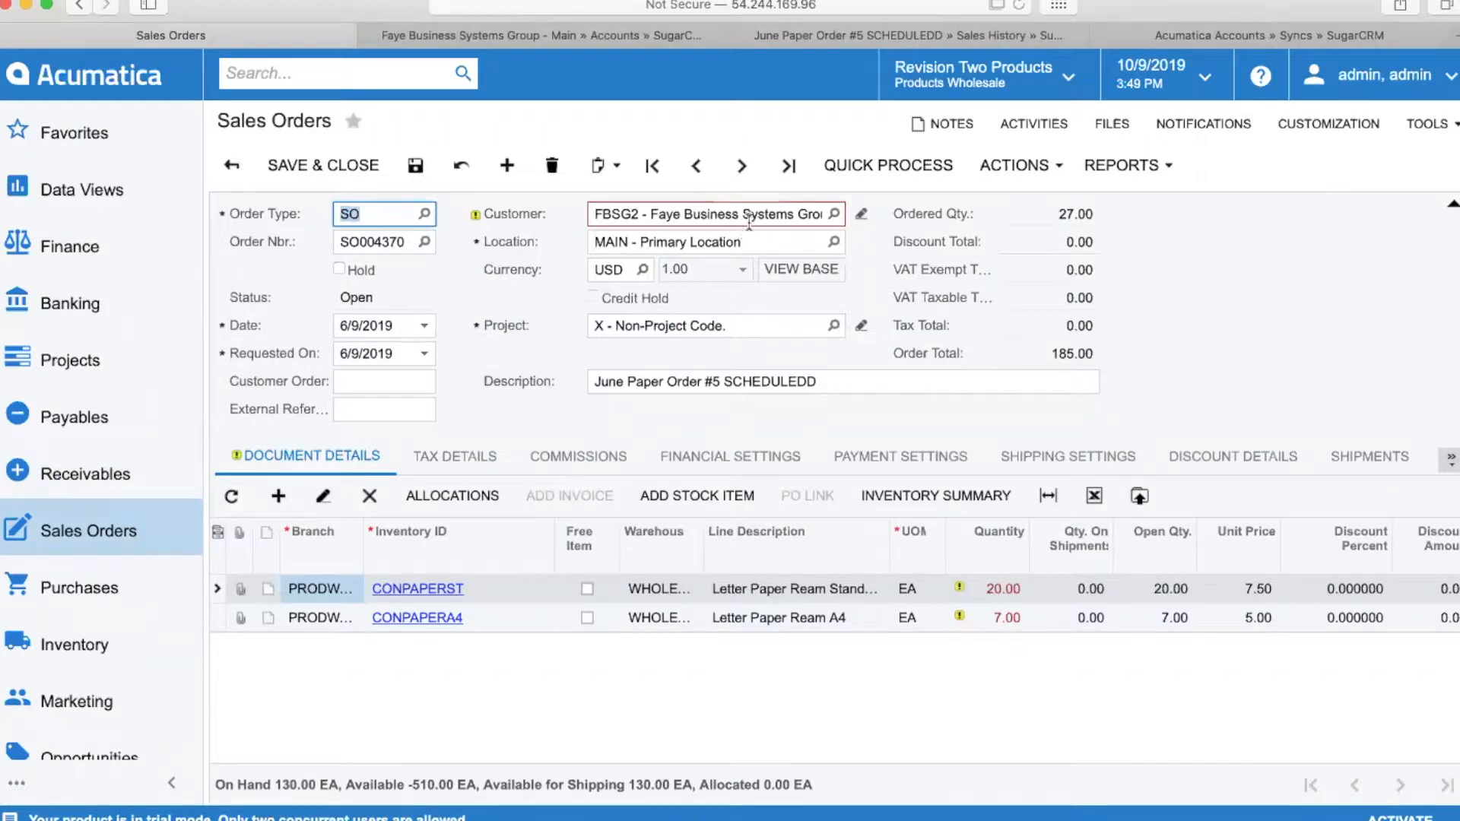
mouse_move(751, 225)
Step: Return to the SugarCRM account, collapse the sales history, expand Quotes (Bill To), and start a new quote there
left_click(619, 35)
left_click(329, 490)
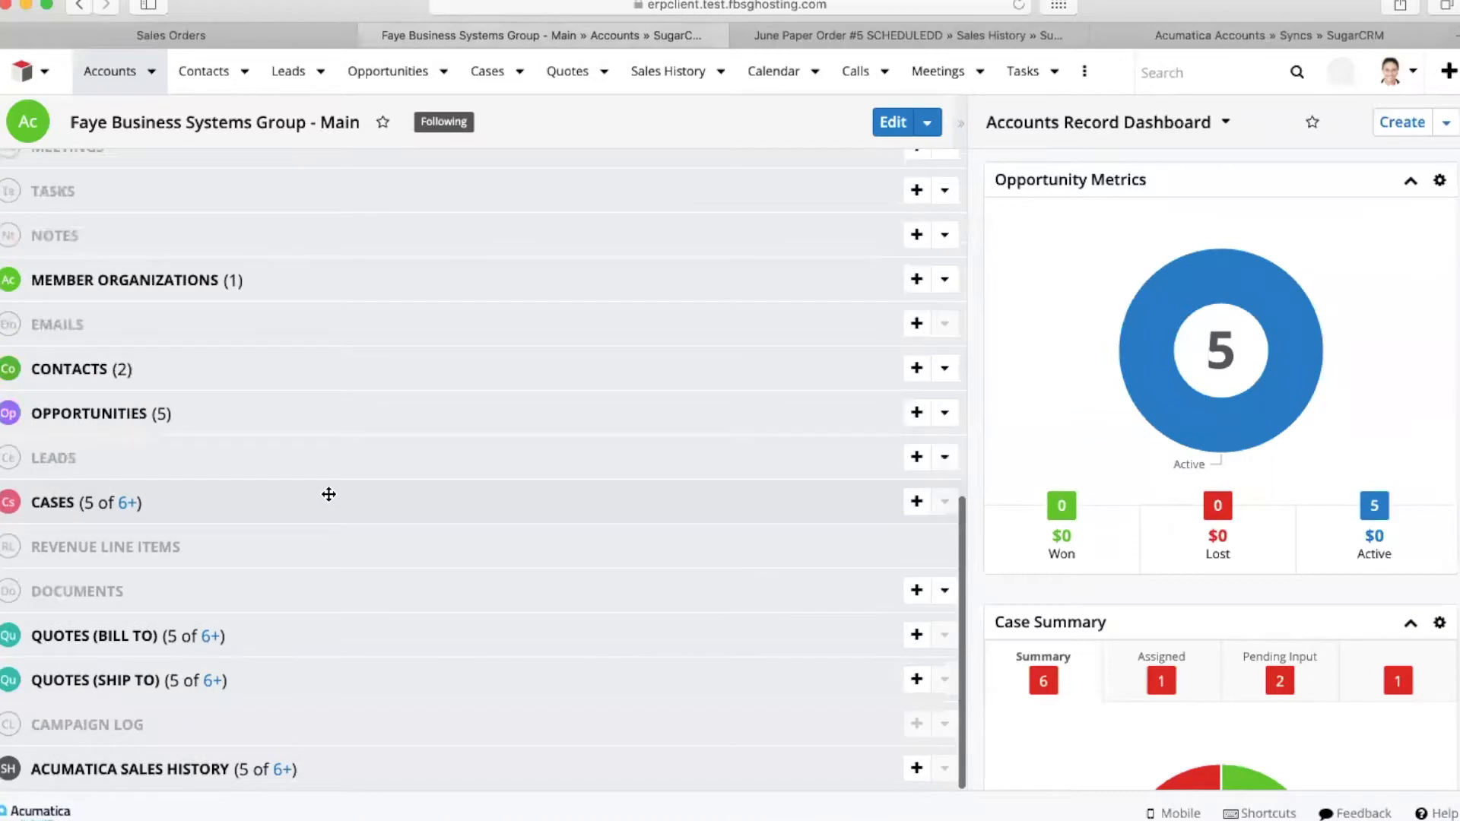
left_click(279, 653)
scroll(279, 661, "down", 5)
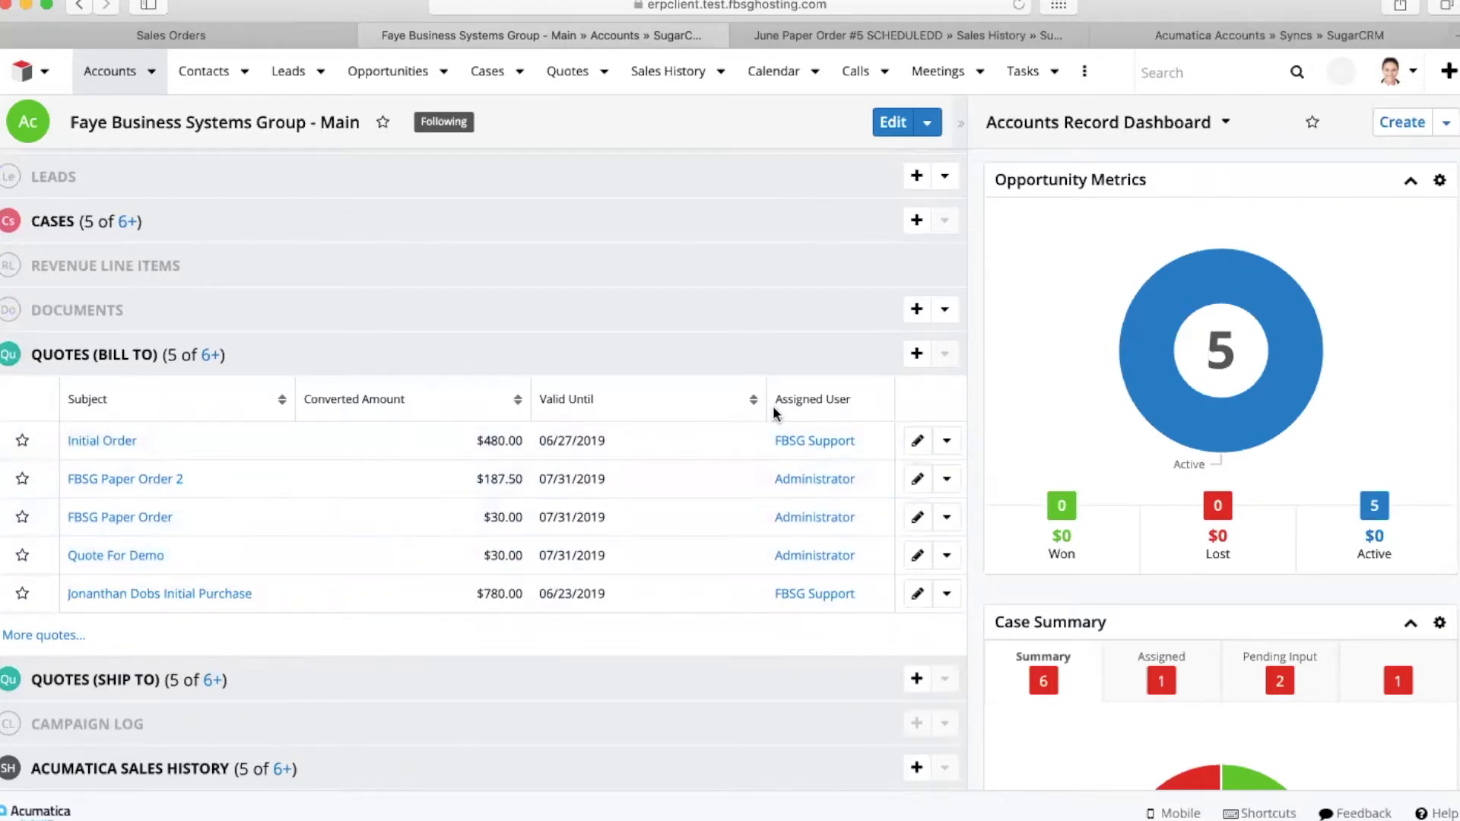
left_click(917, 354)
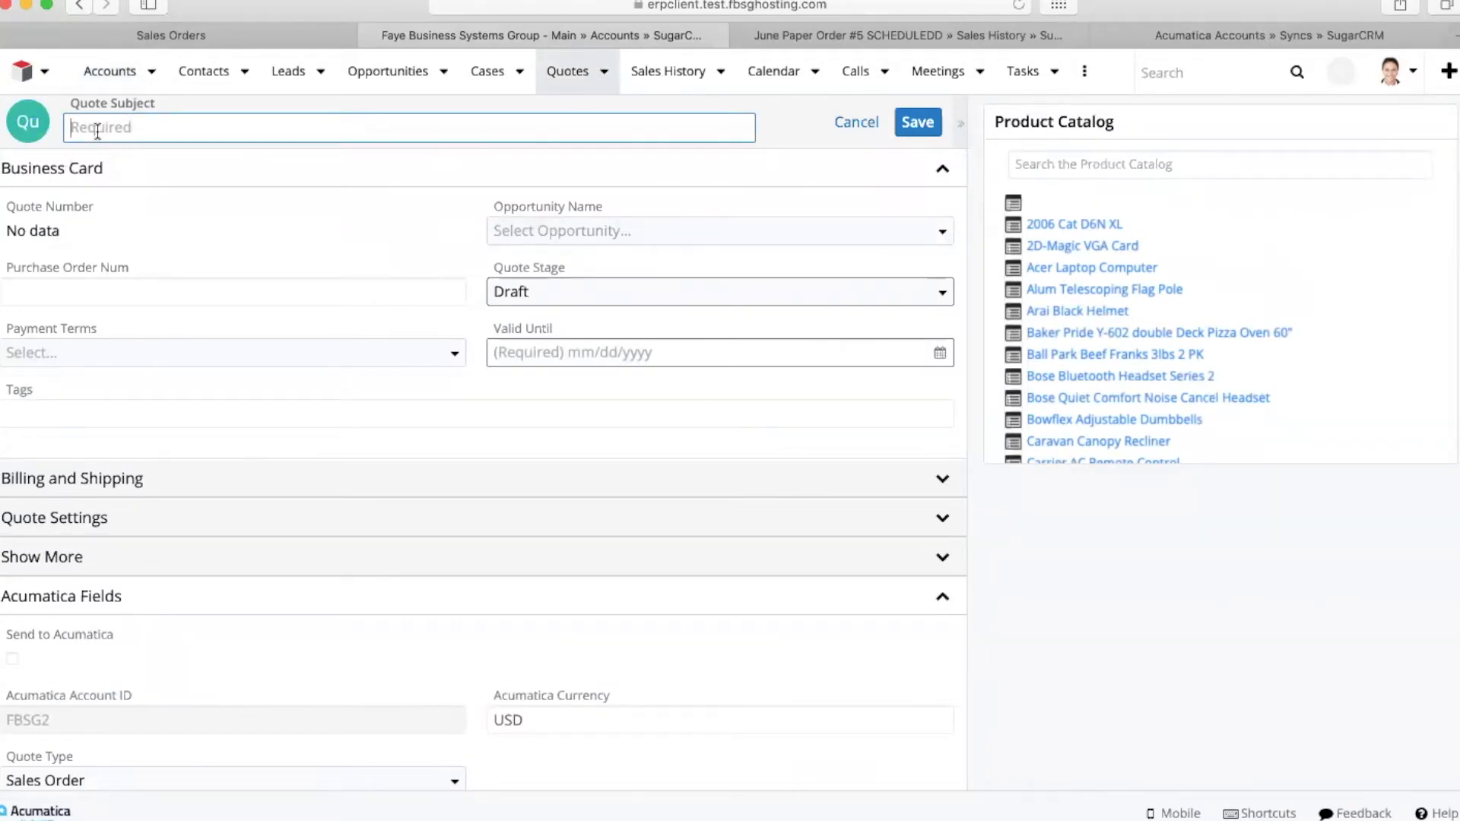
Step: Fill in the quote with subject "Demo Video", valid until 10/30/2019 and payment terms Net 30, and expand its billing and shipping details
type("Demo Video")
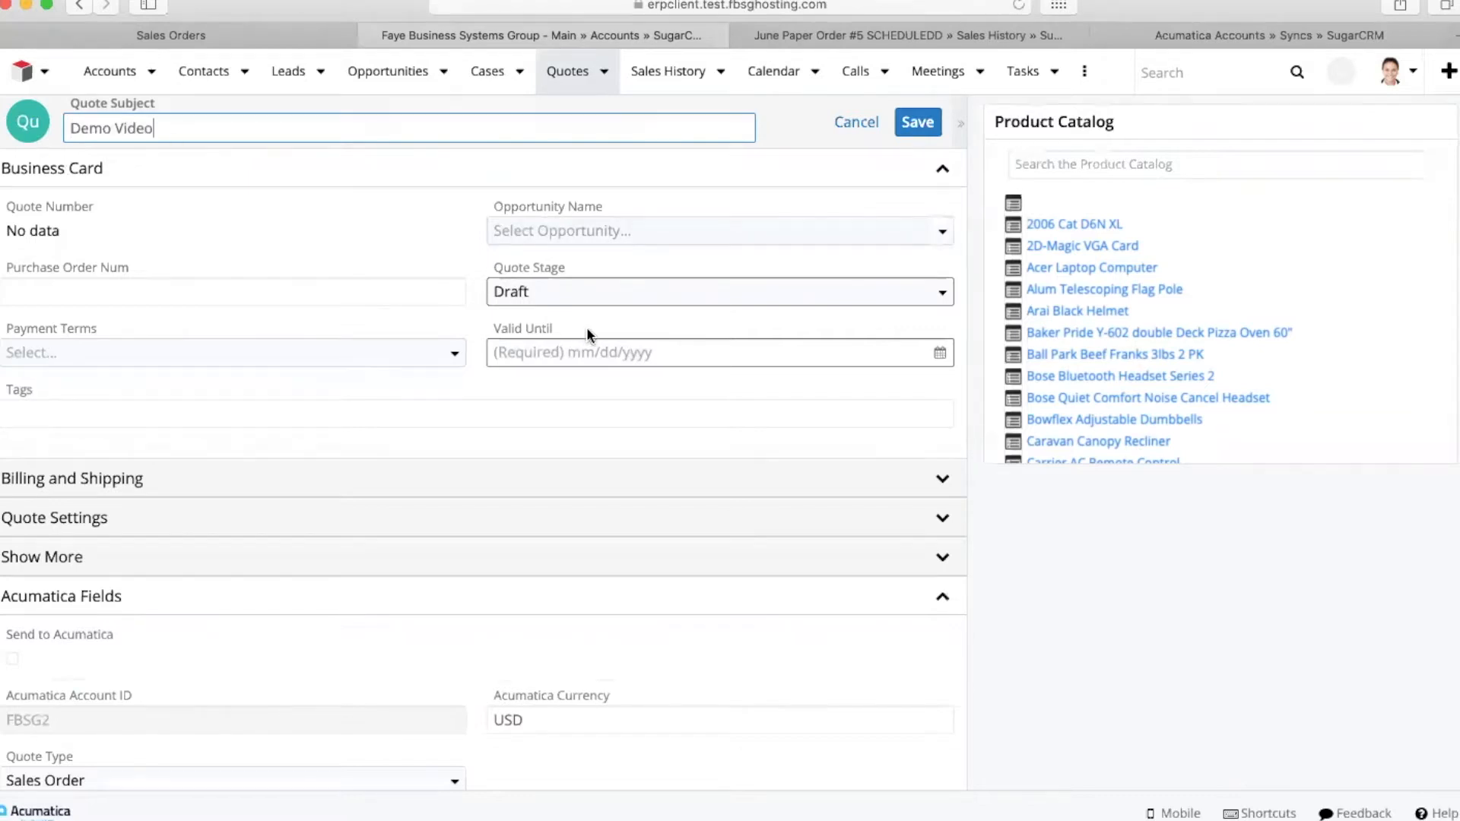
left_click(587, 352)
left_click(600, 556)
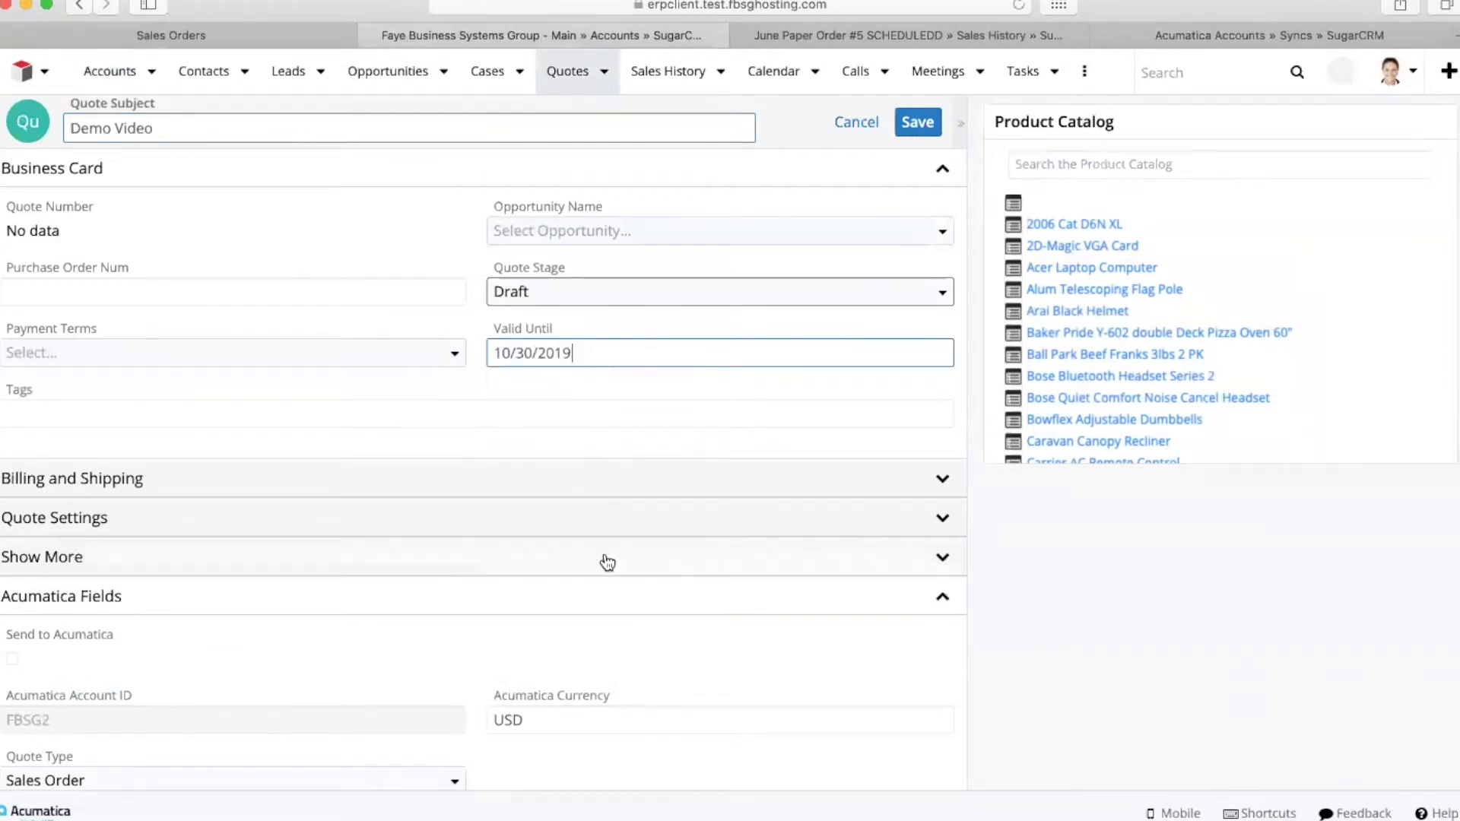
left_click(371, 350)
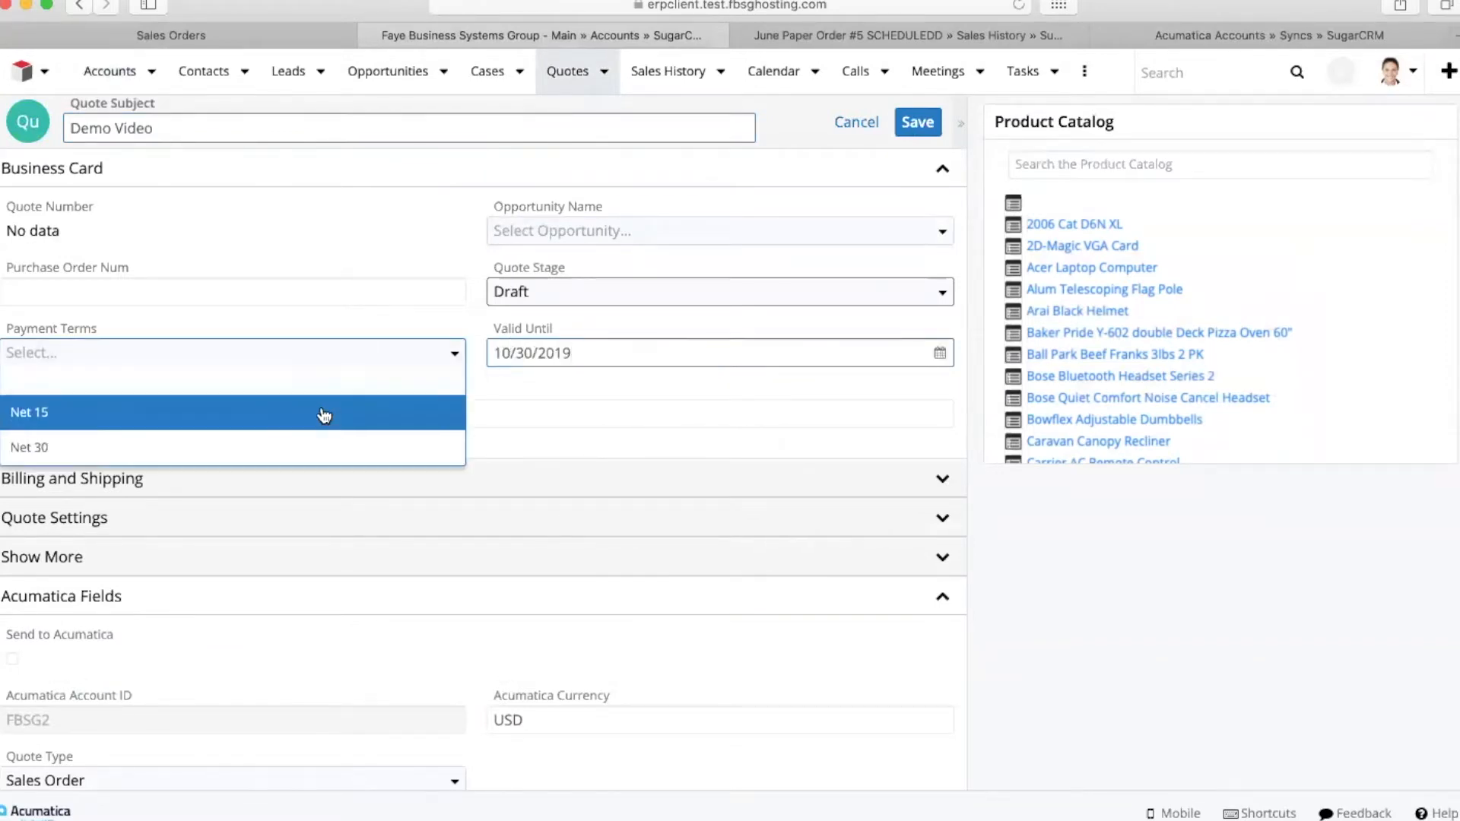
left_click(309, 439)
left_click(238, 480)
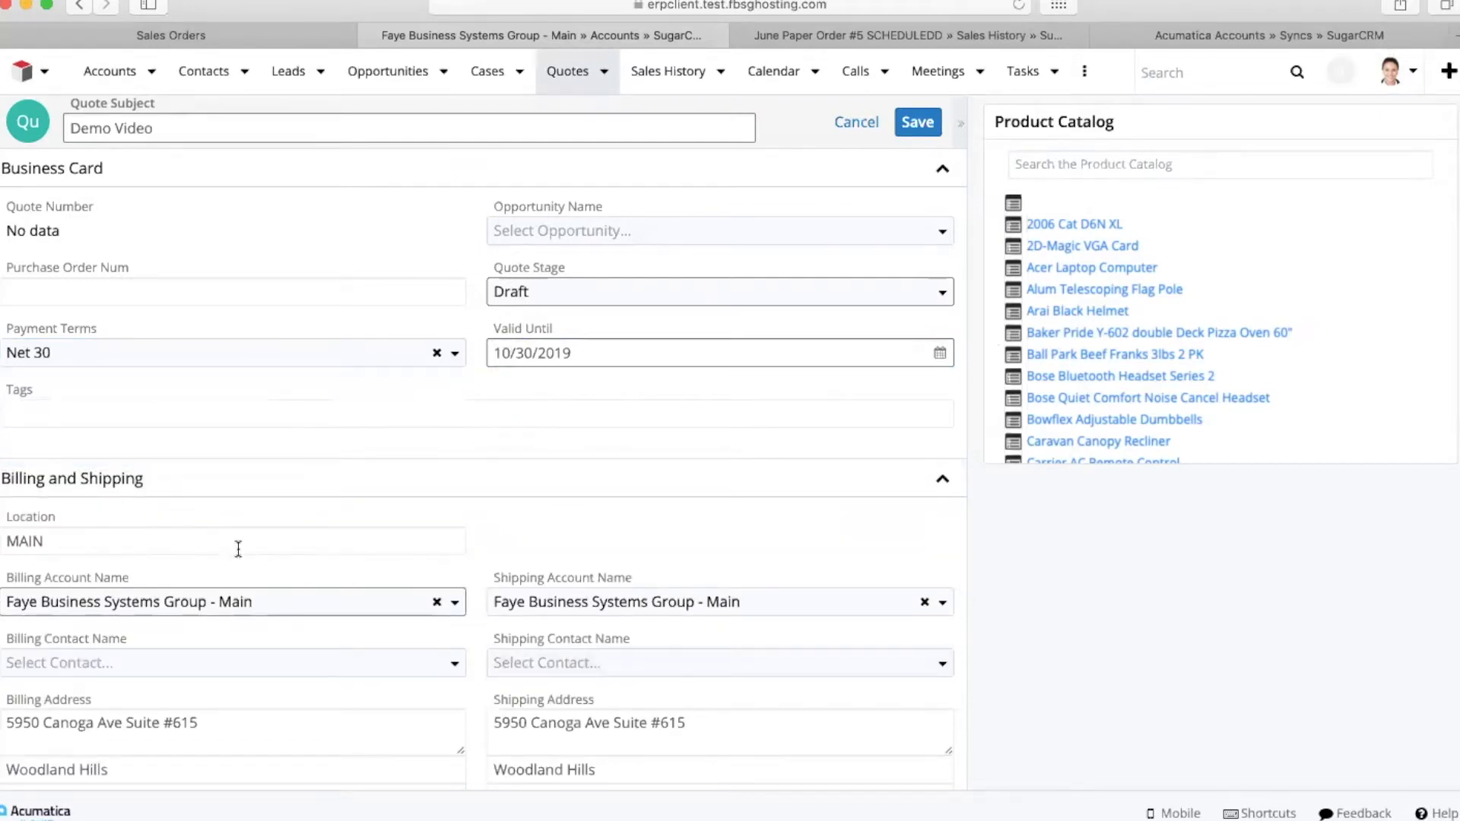
Step: Review the quote's address and Acumatica fields, and add a blank quoted line item
scroll(203, 544, "down", 5)
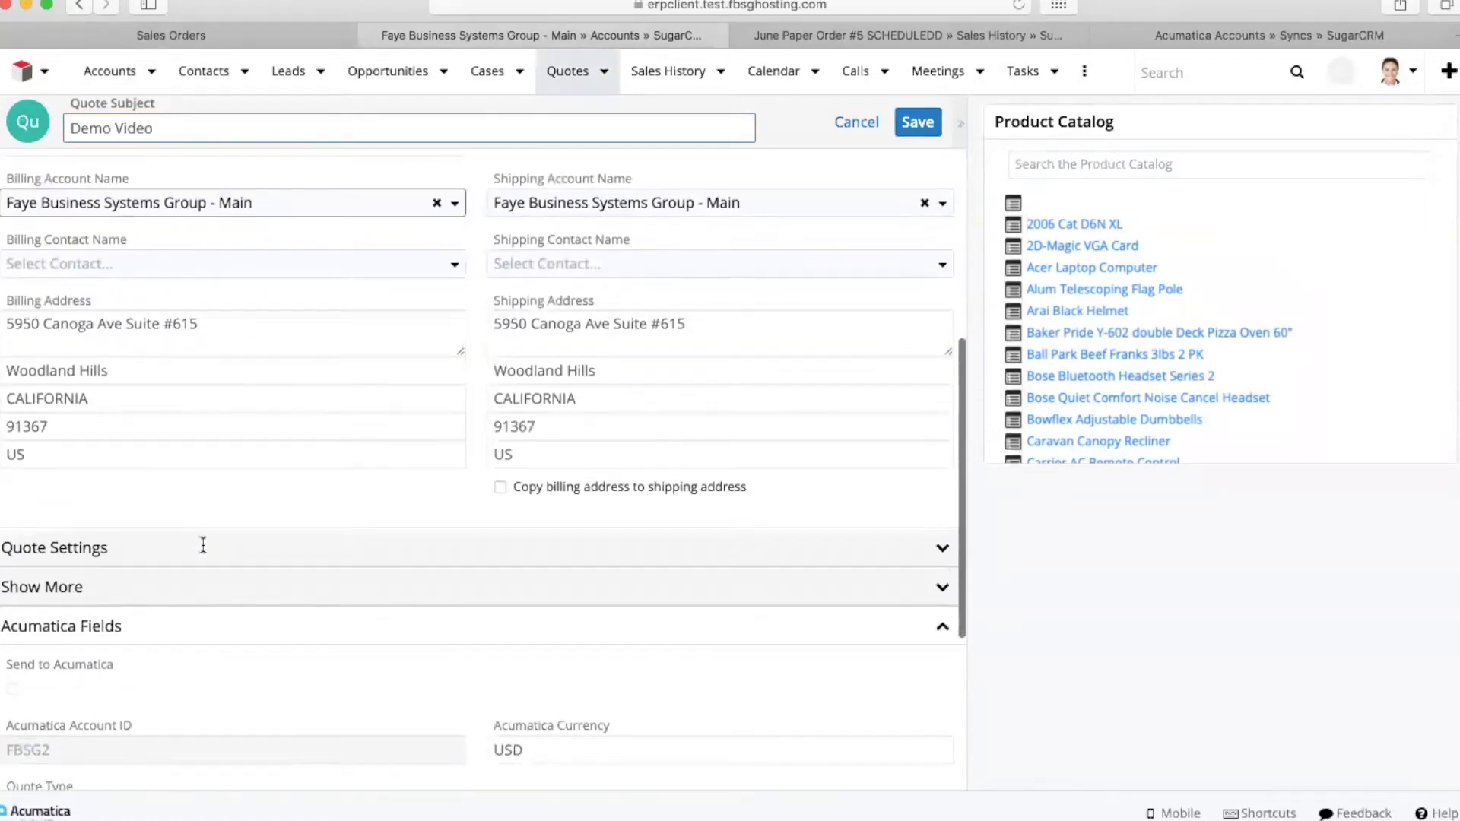
scroll(206, 554, "up", 1)
scroll(206, 554, "down", 5)
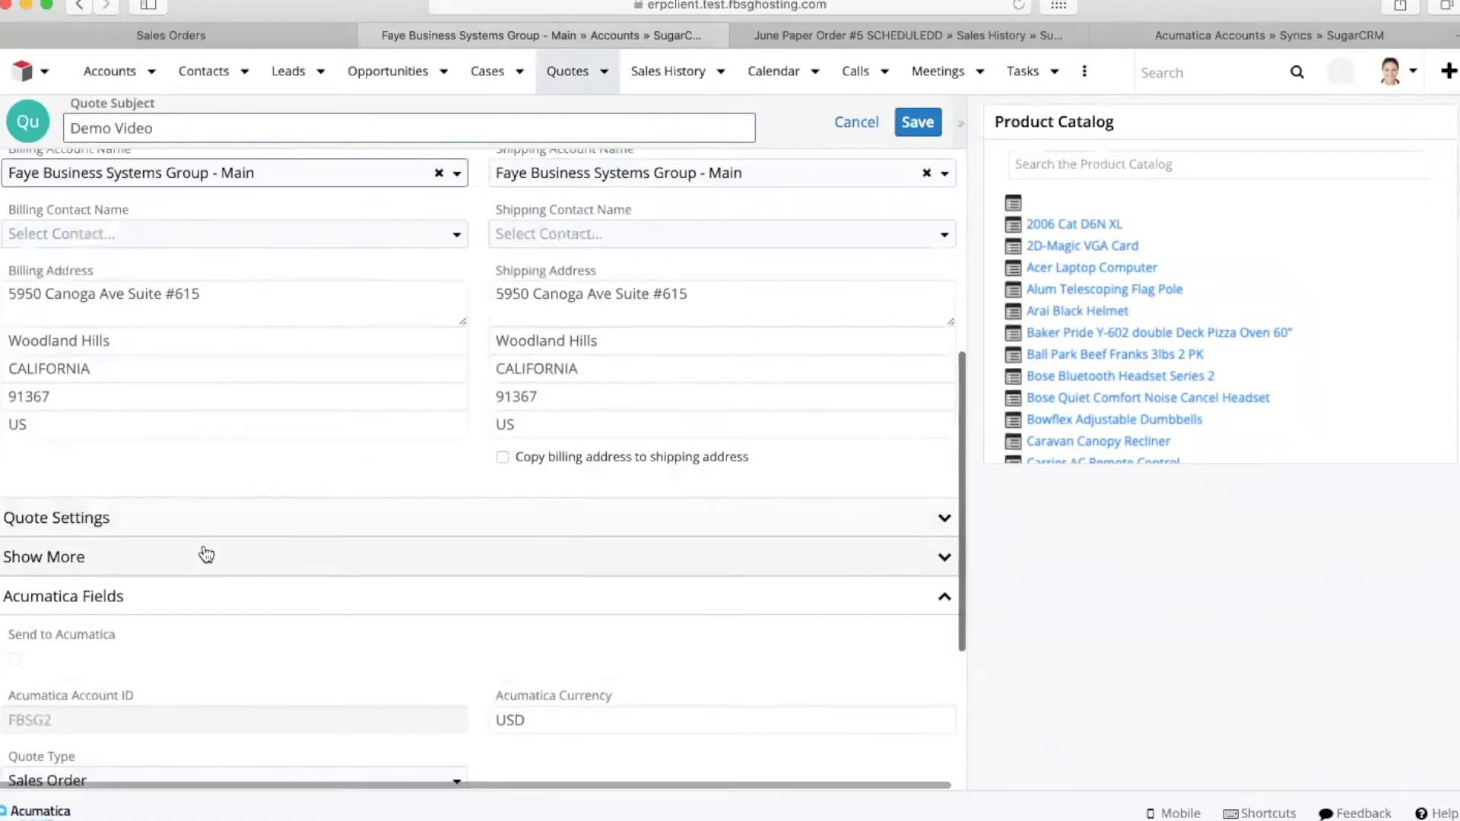
scroll(205, 553, "down", 1)
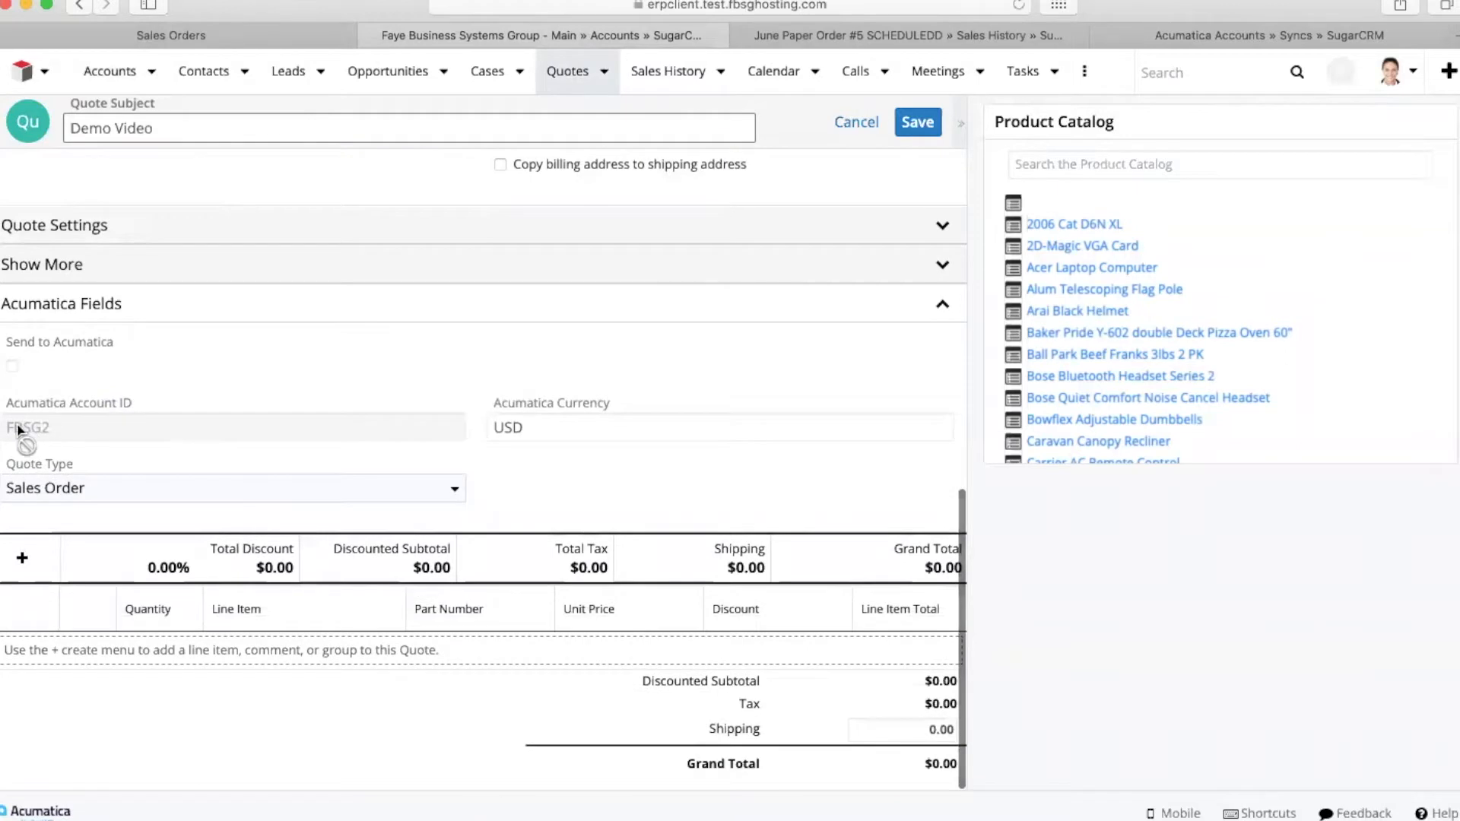
left_click(74, 488)
left_click(75, 491)
left_click(23, 561)
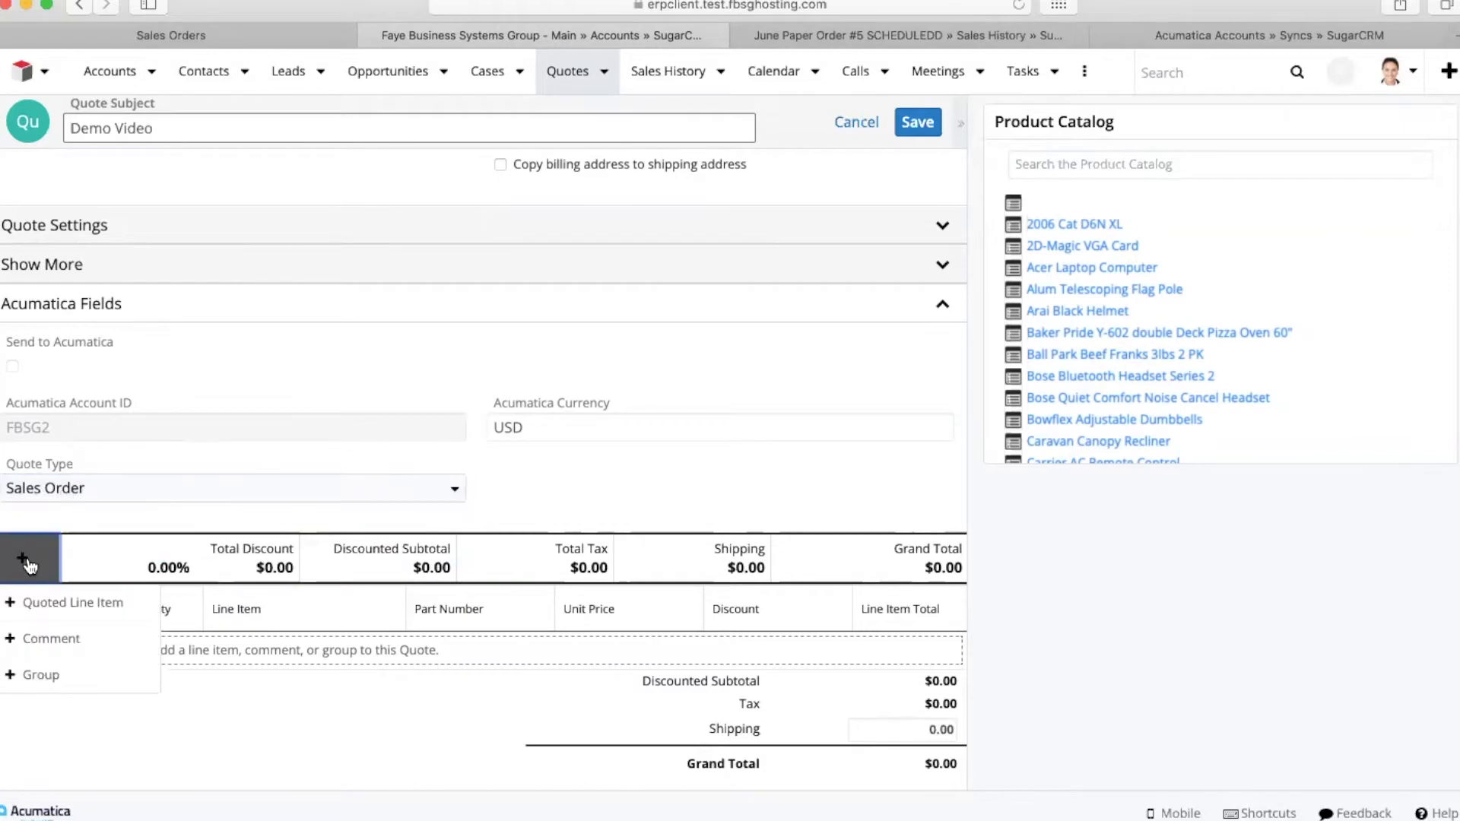
left_click(49, 604)
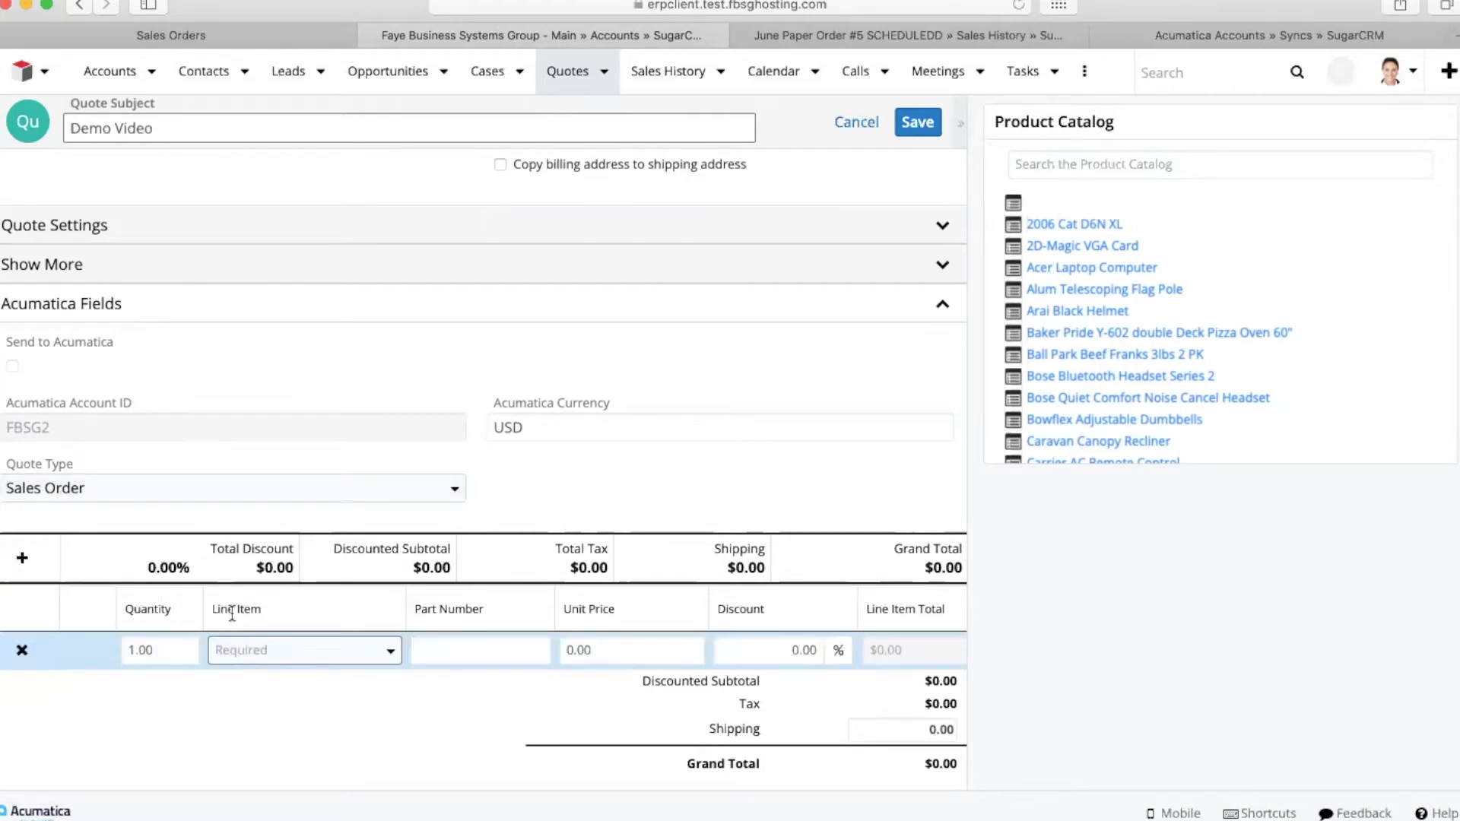
Step: Check the inventory items on the open Acumatica sales order and return to the SugarCRM quote
left_click(925, 36)
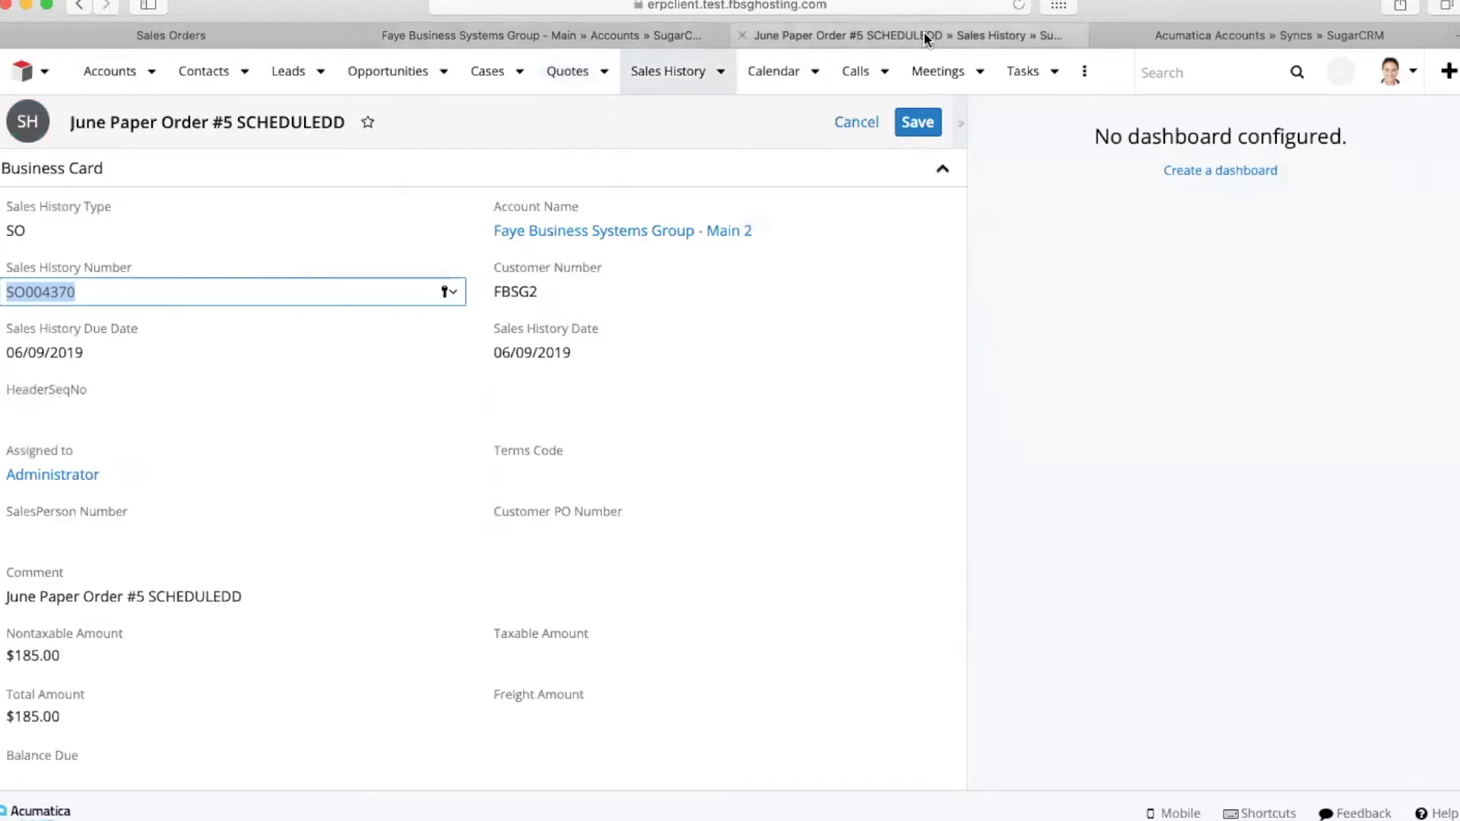
left_click(237, 35)
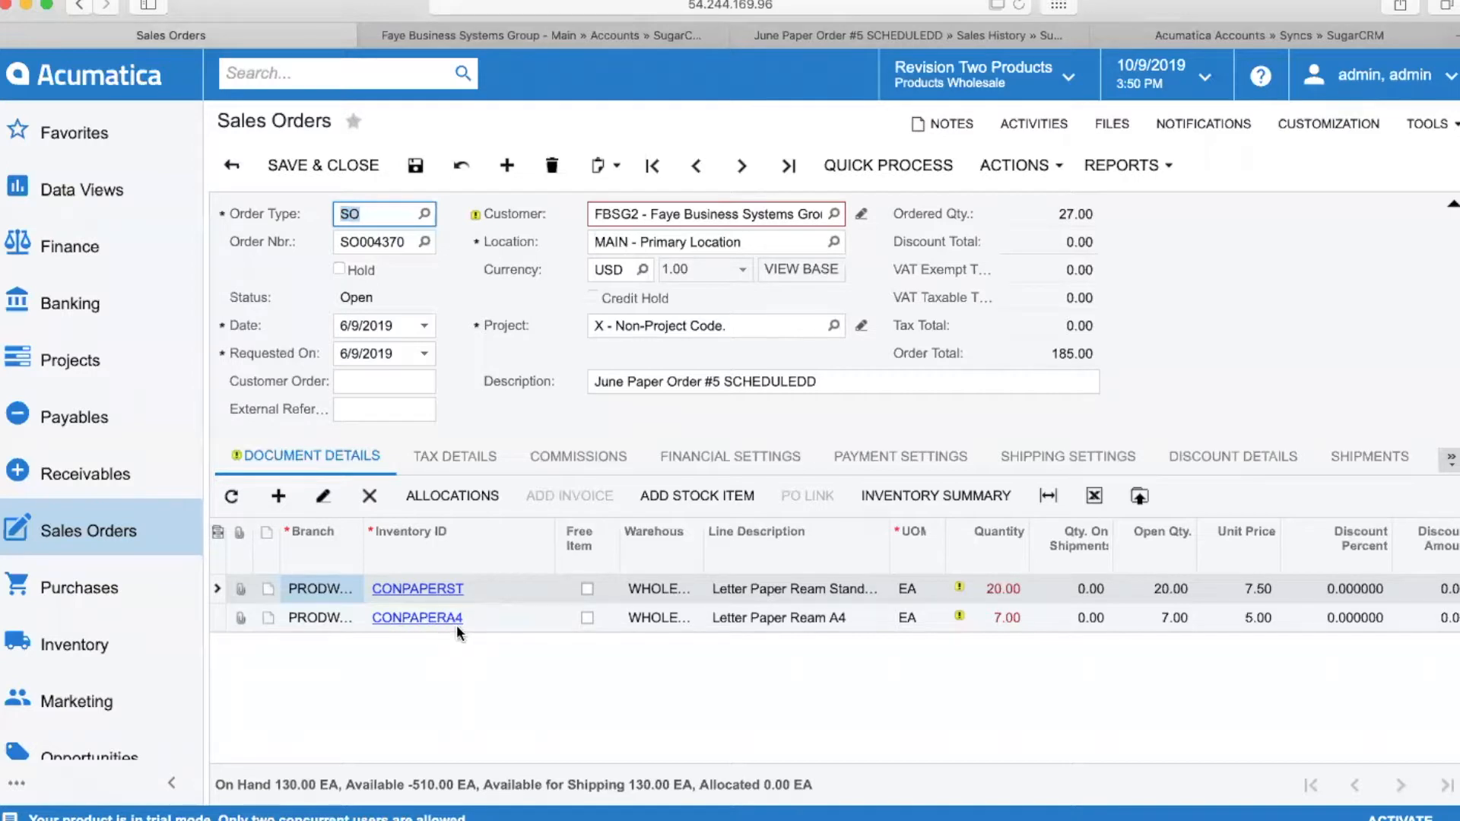
left_click(646, 40)
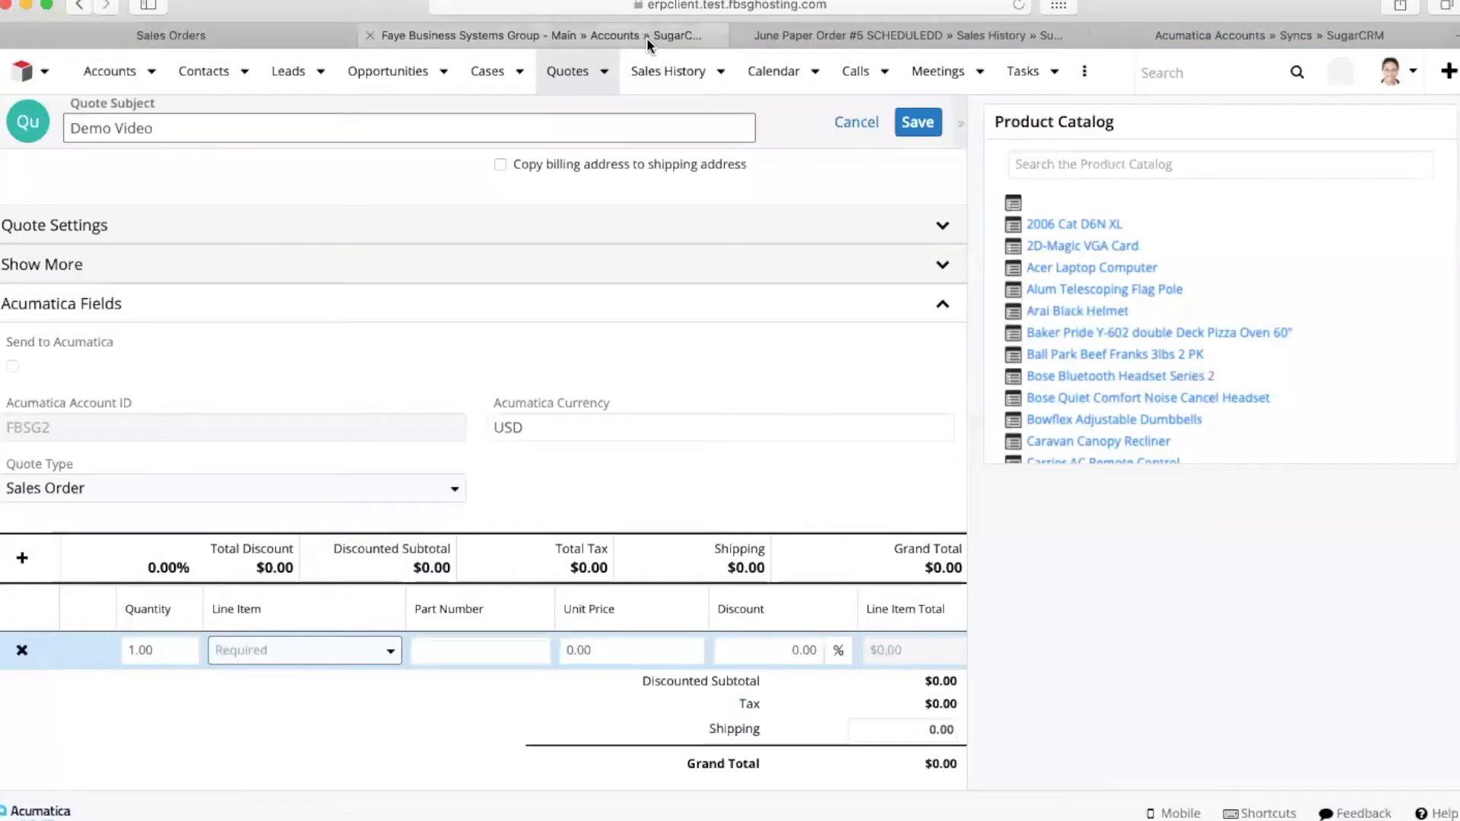
Step: Find "%Paper" and choose Letter Paper Ream A4 for the line item, with quantity 7 and unit price 12
left_click(335, 649)
type("%Pa")
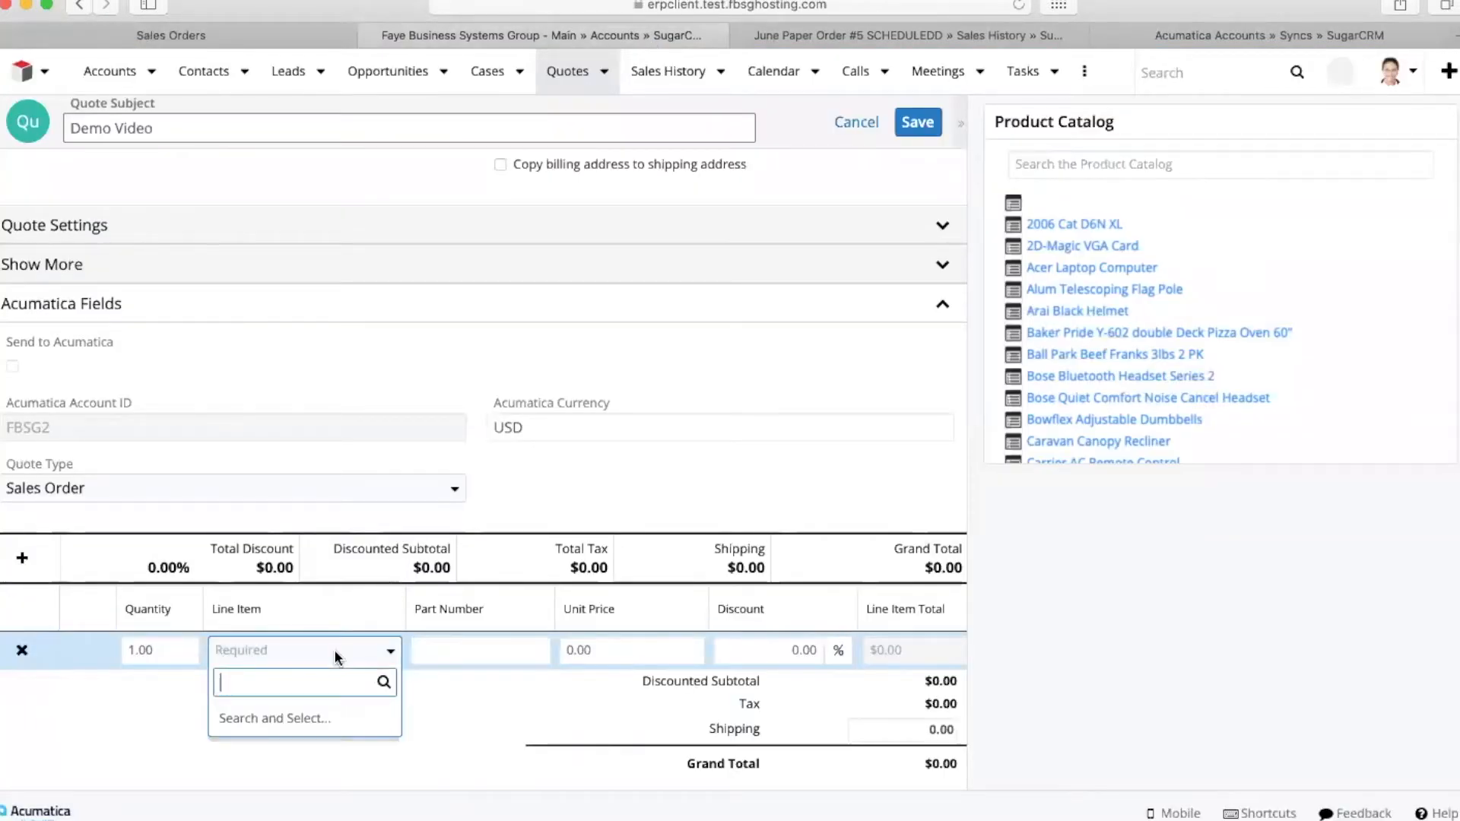
type("per")
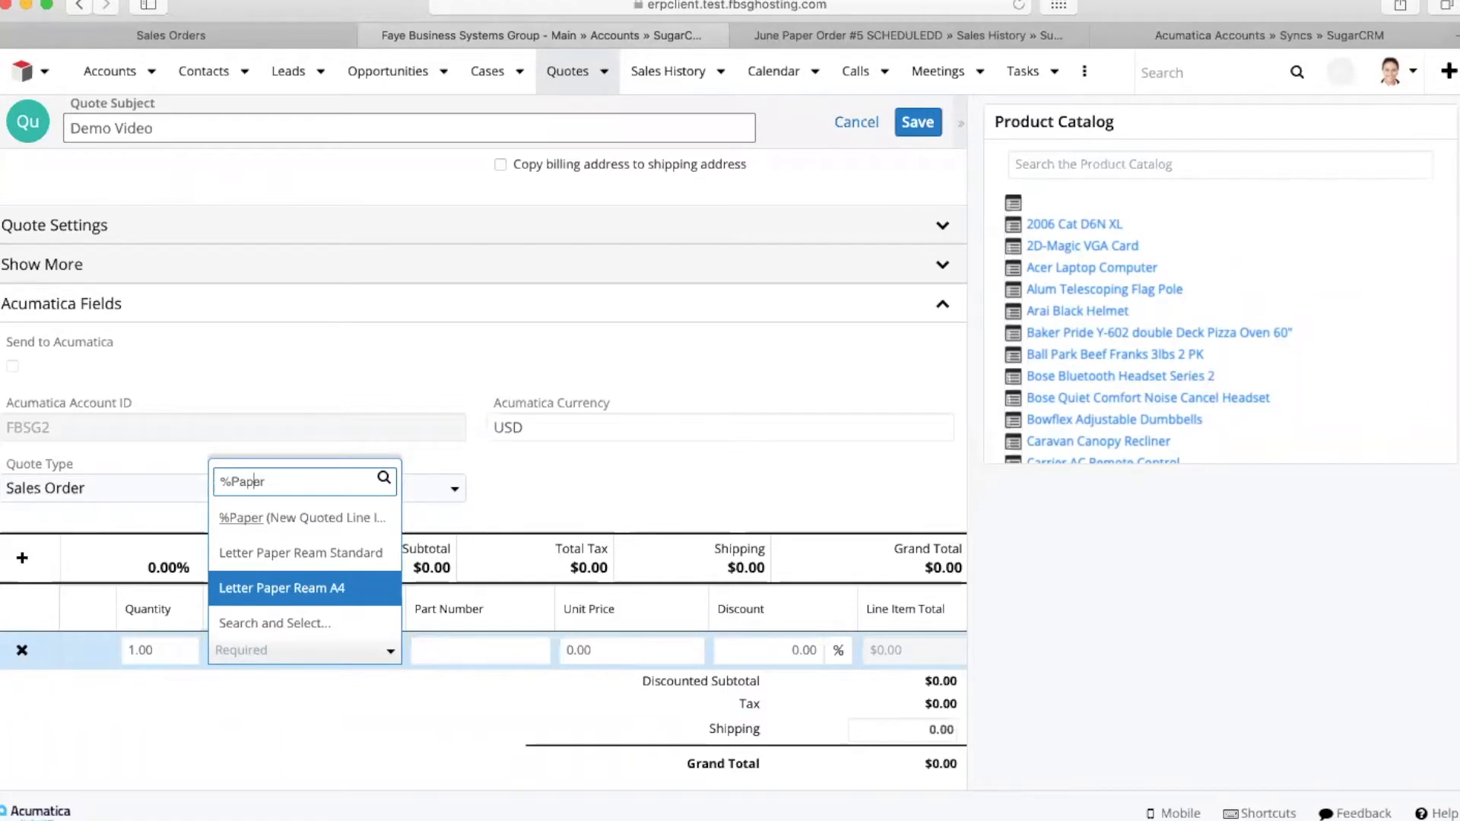
key("Return")
left_click_drag(175, 644, 91, 644)
type("7")
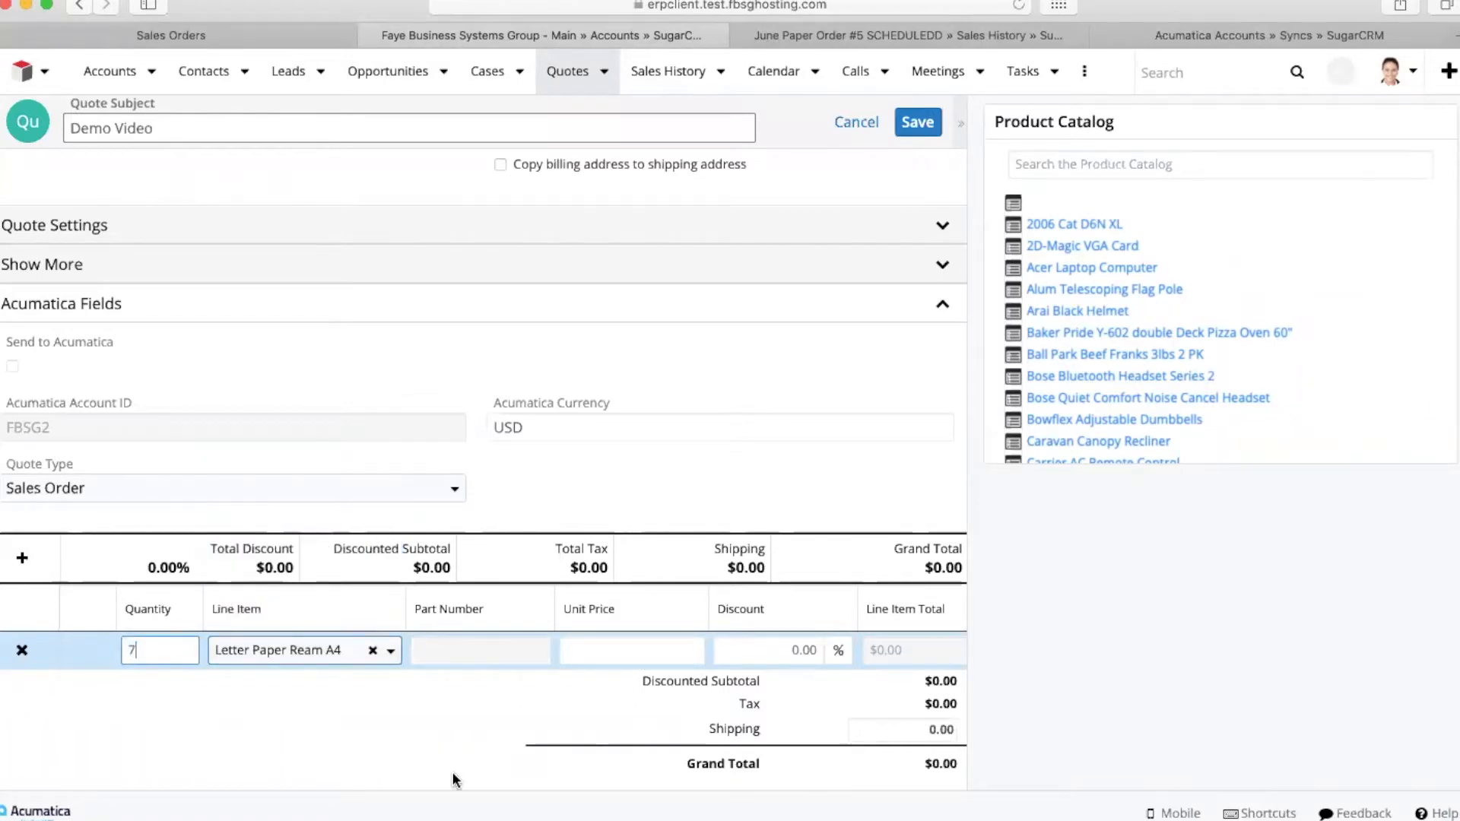
left_click(654, 659)
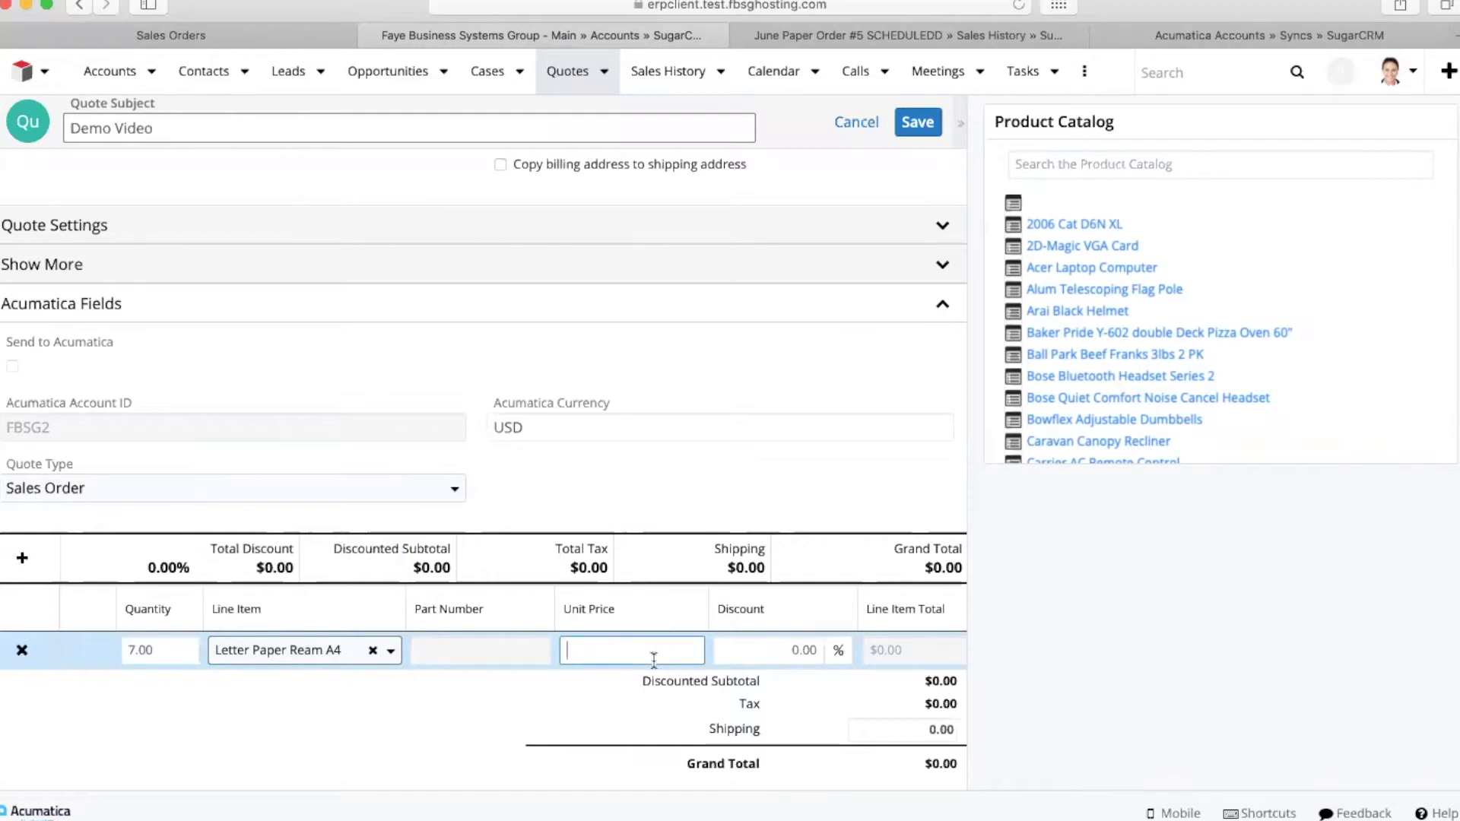
type("12")
left_click(859, 726)
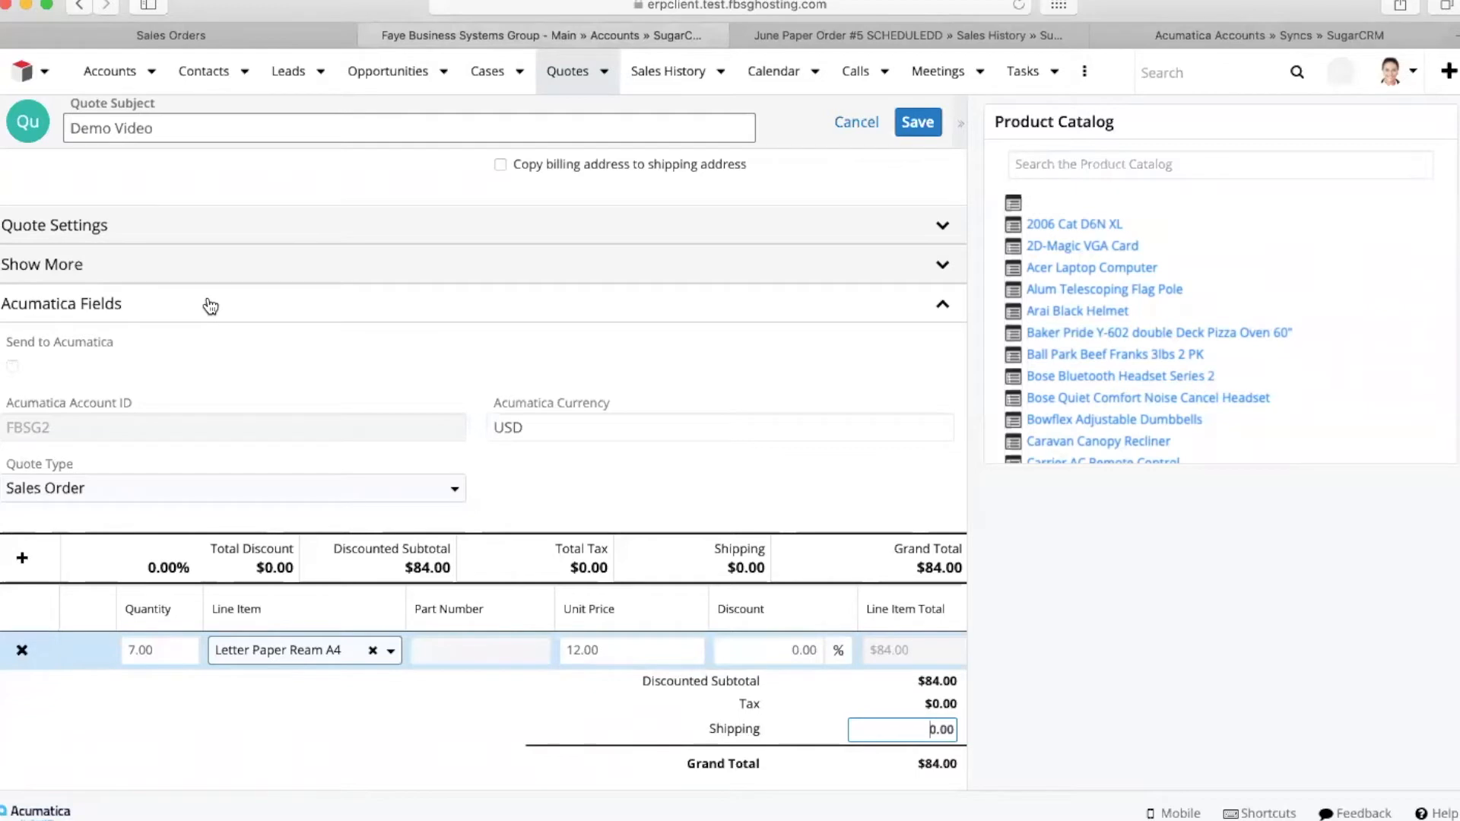
Step: Review the available quote stages, keep Draft, save the quote and dismiss the notification
scroll(211, 305, "up", 10)
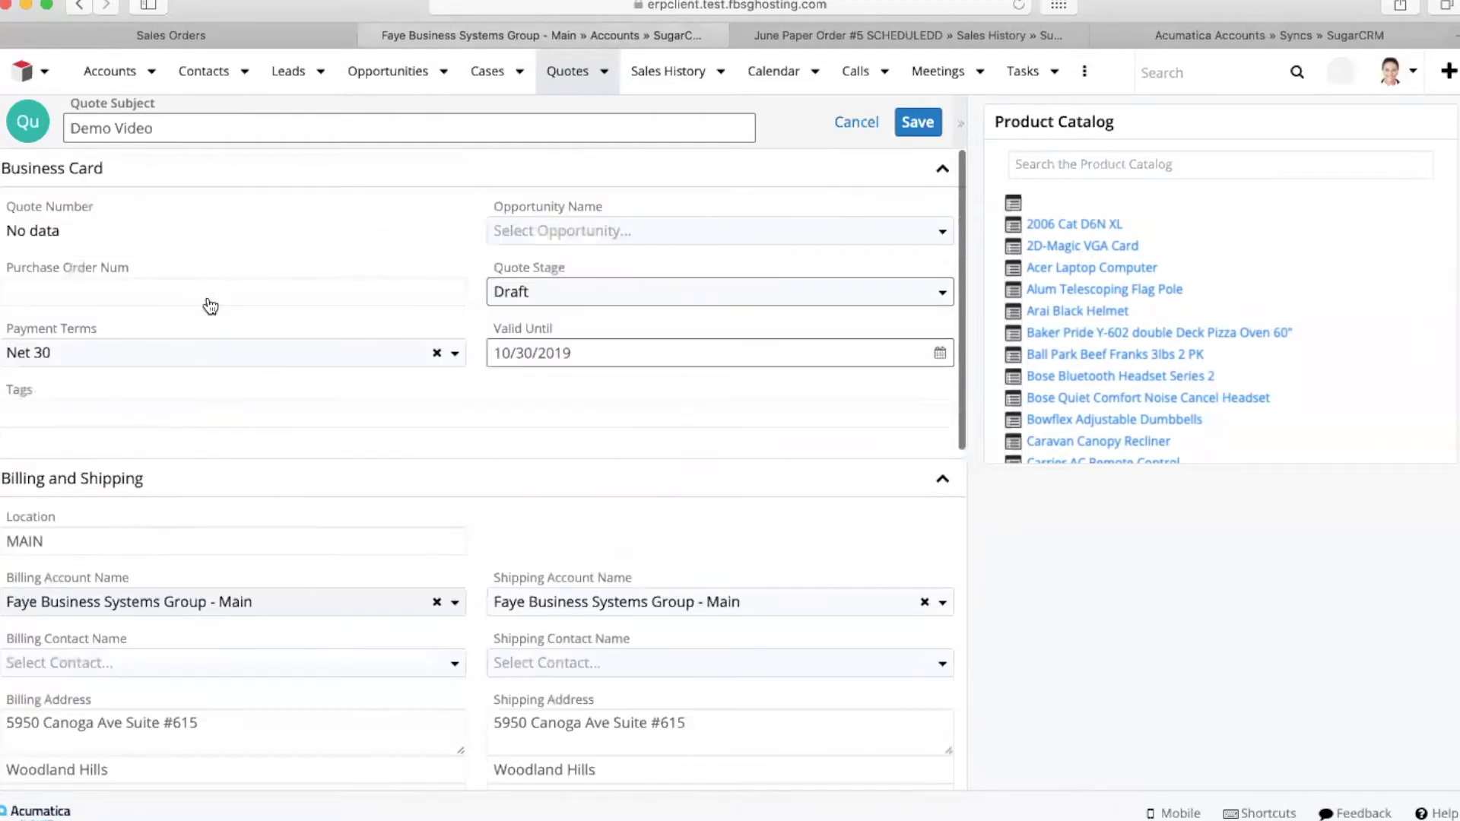
left_click(532, 291)
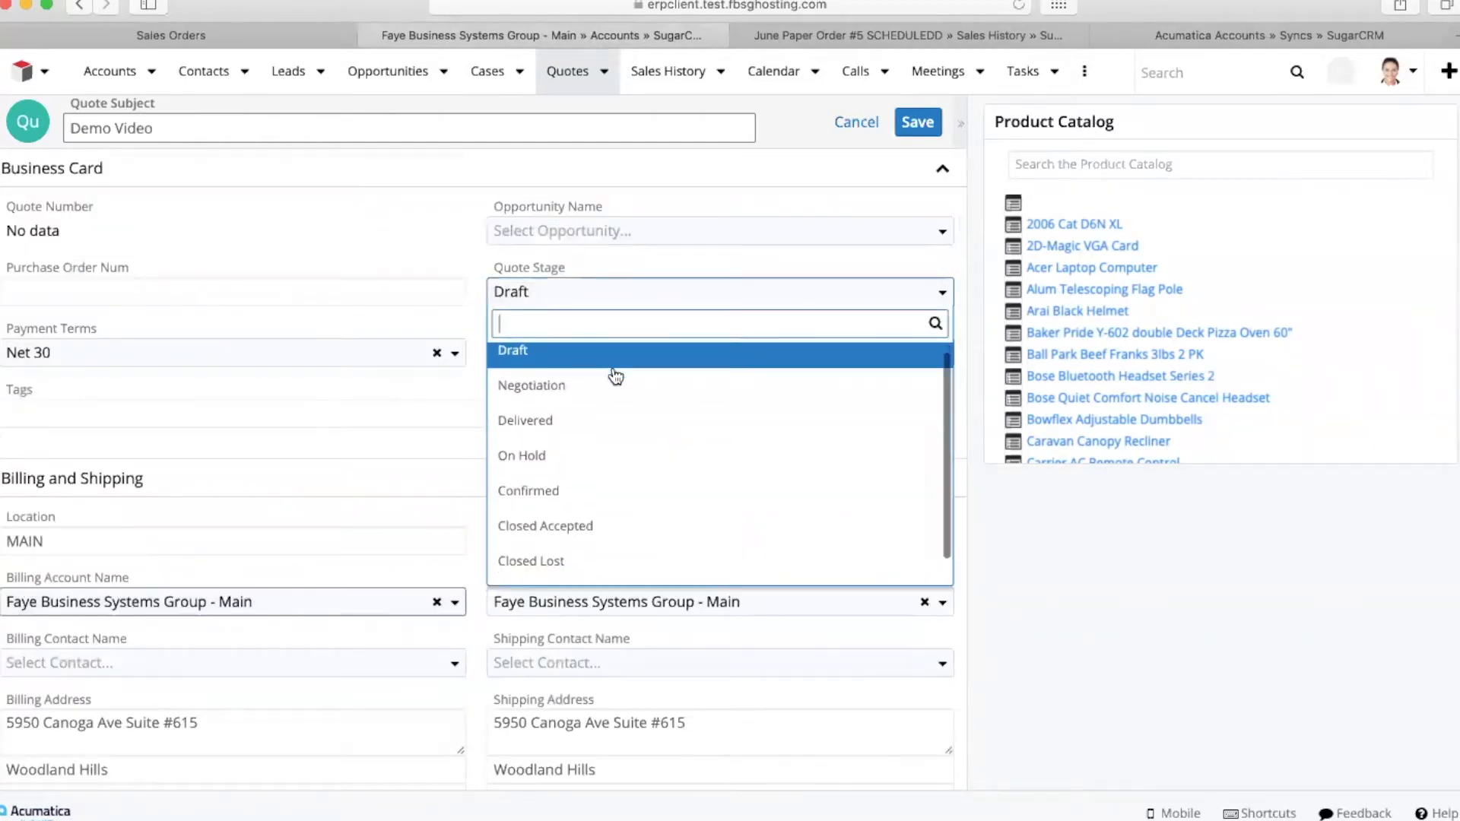
scroll(612, 375, "down", 1)
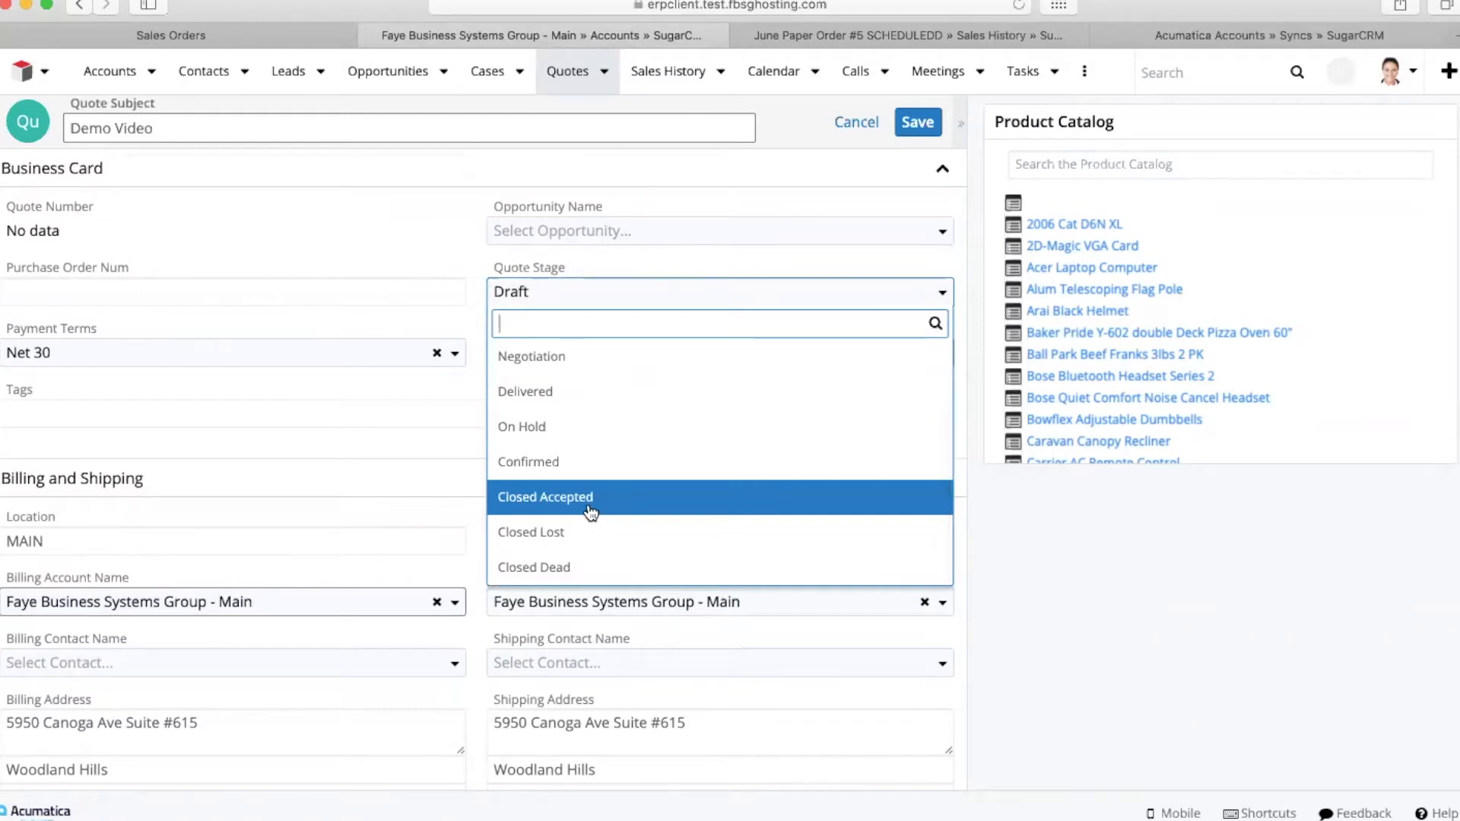
scroll(590, 512, "up", 1)
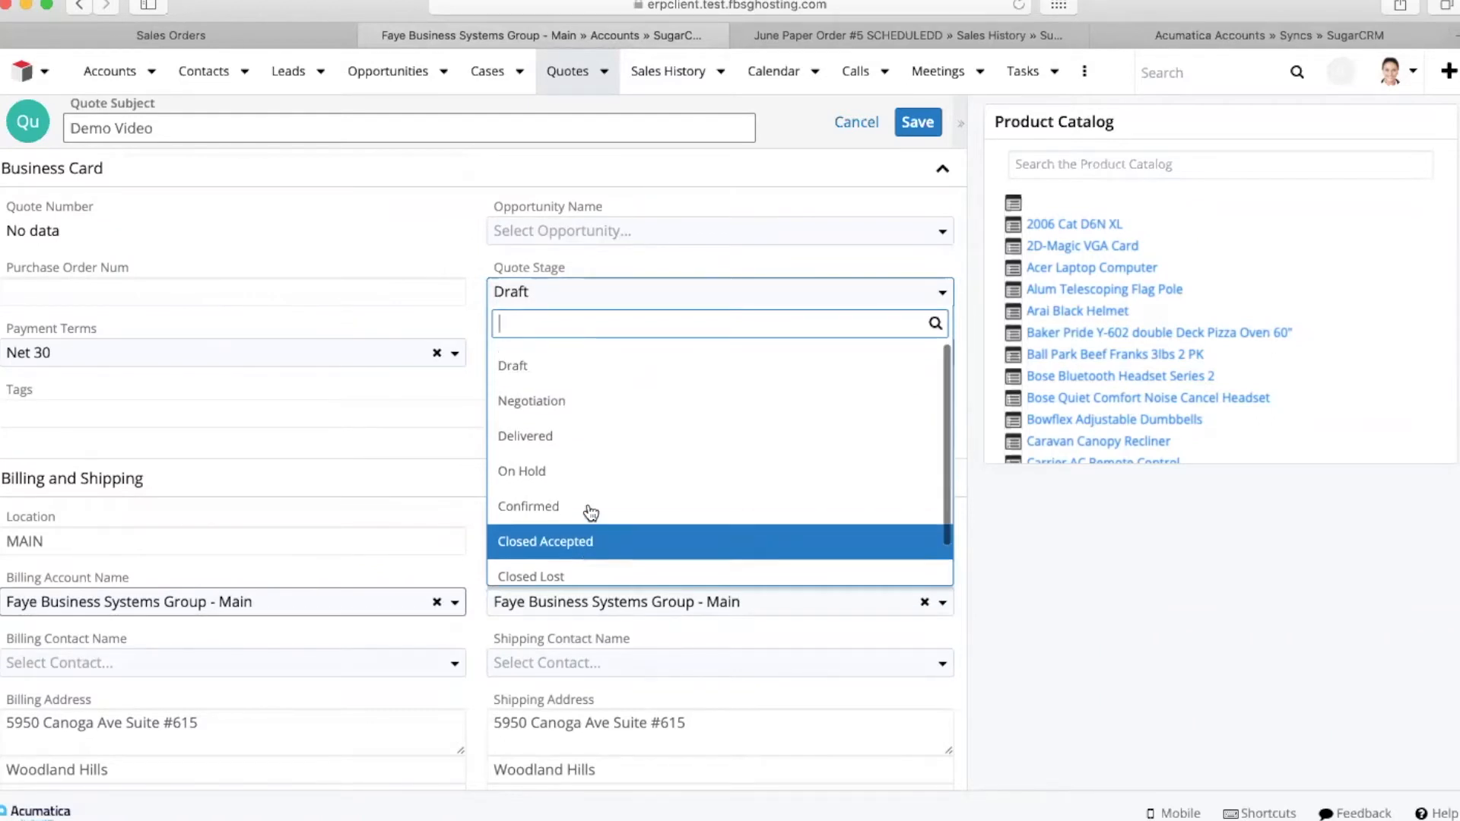
left_click(528, 375)
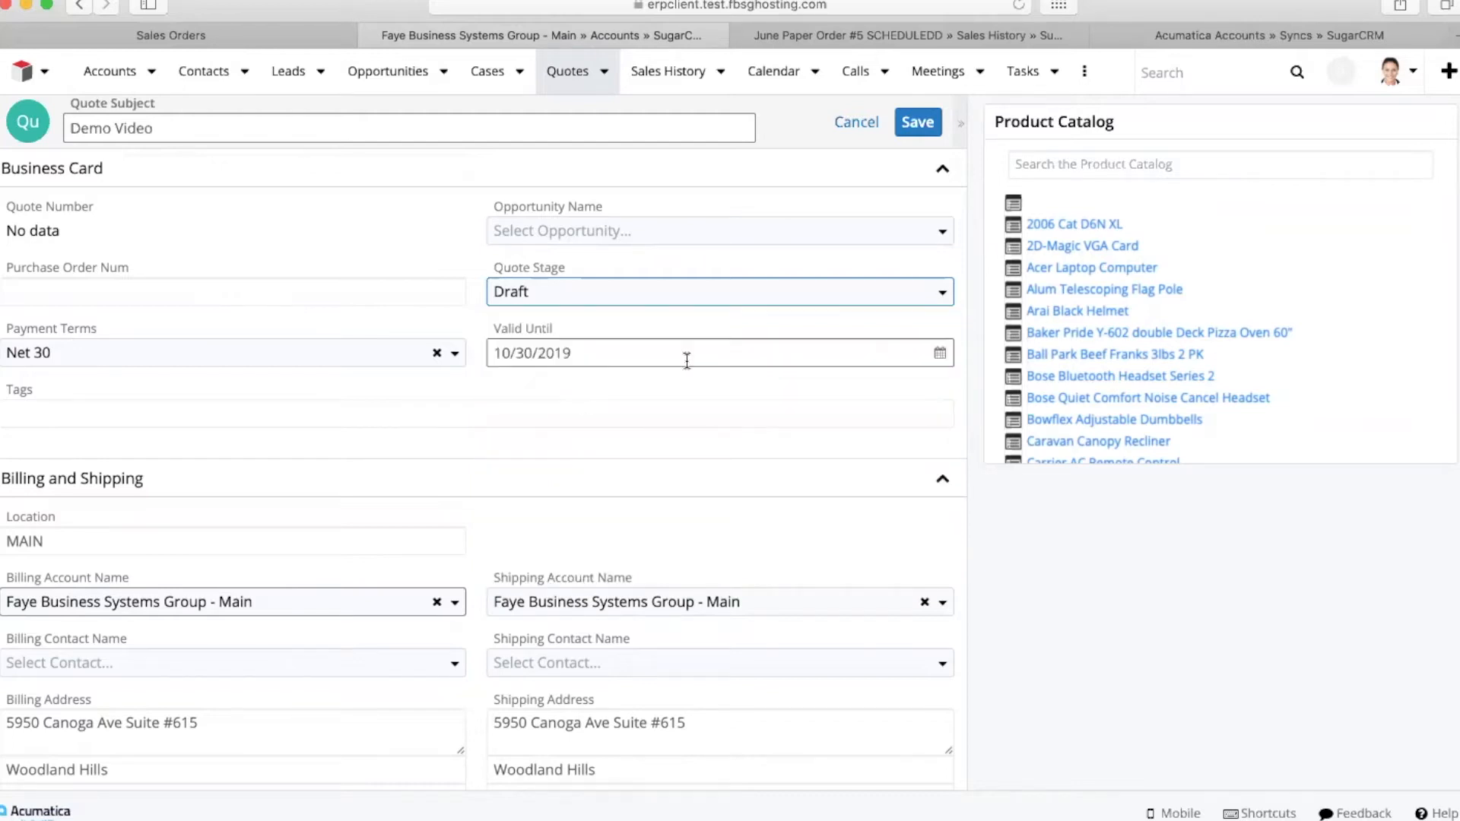
left_click(920, 123)
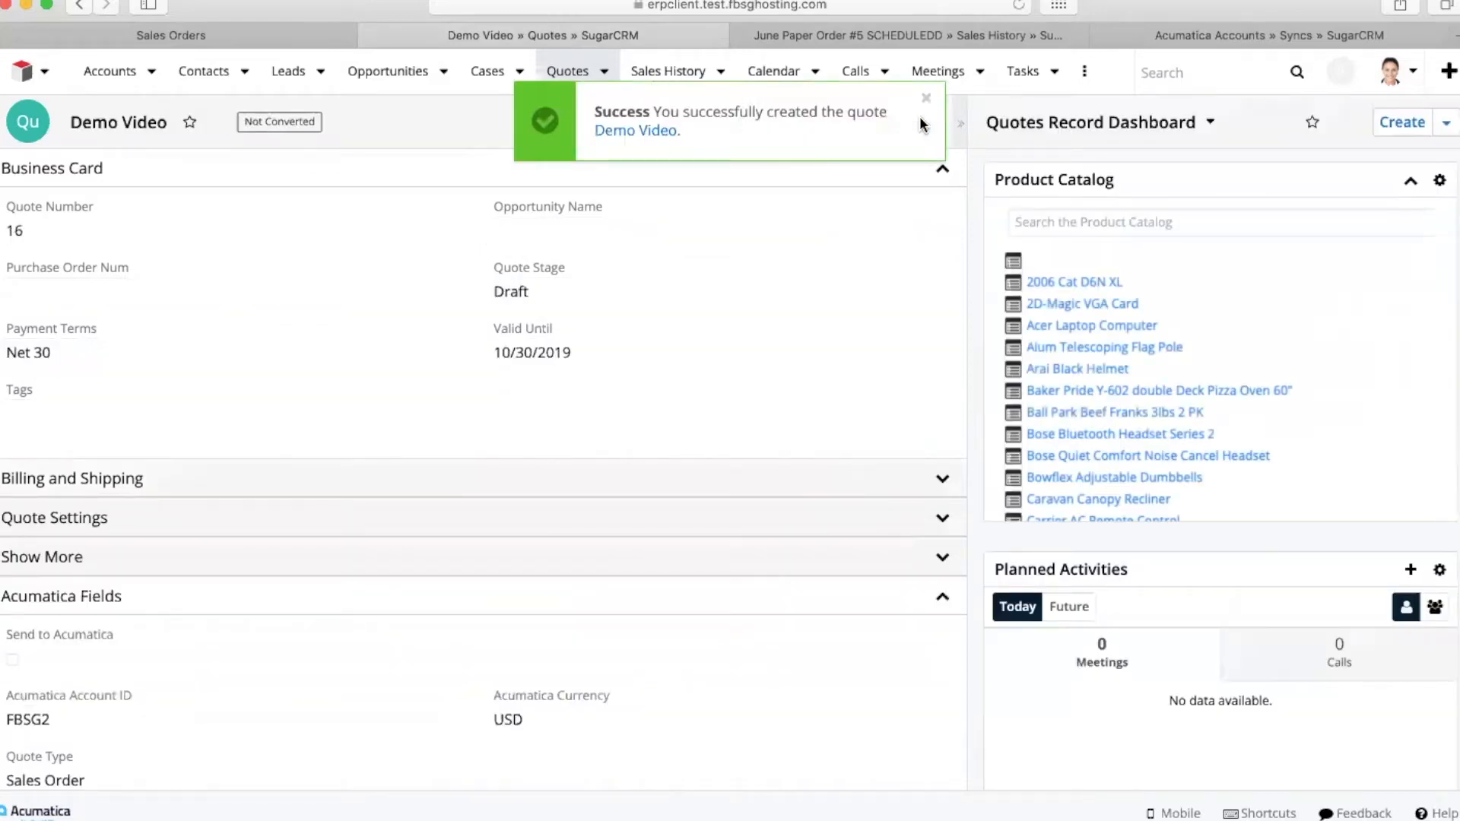
left_click(925, 98)
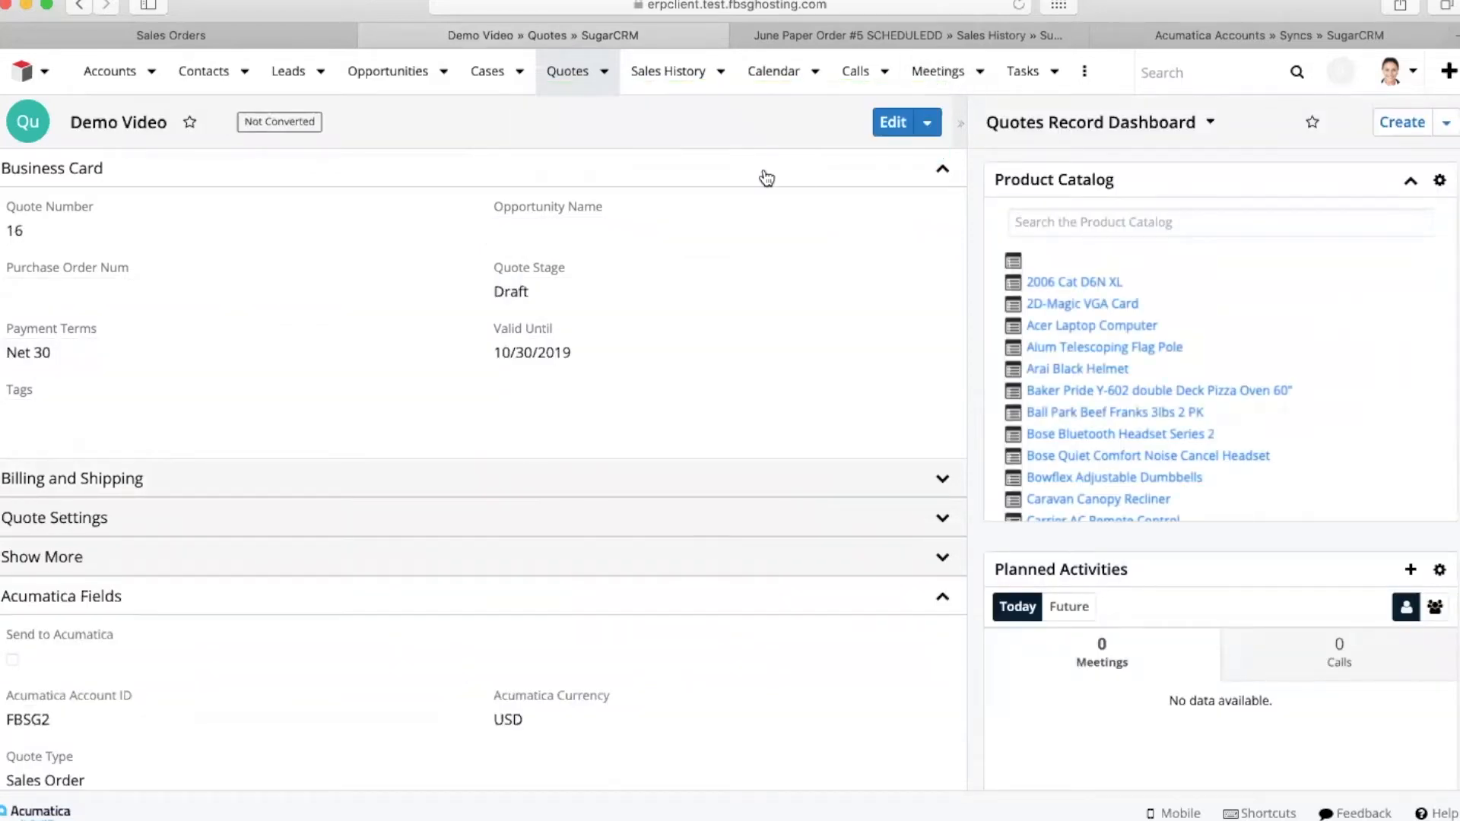
Step: Set the saved quote's stage to Closed Accepted and save it for sending to Acumatica
left_click(553, 279)
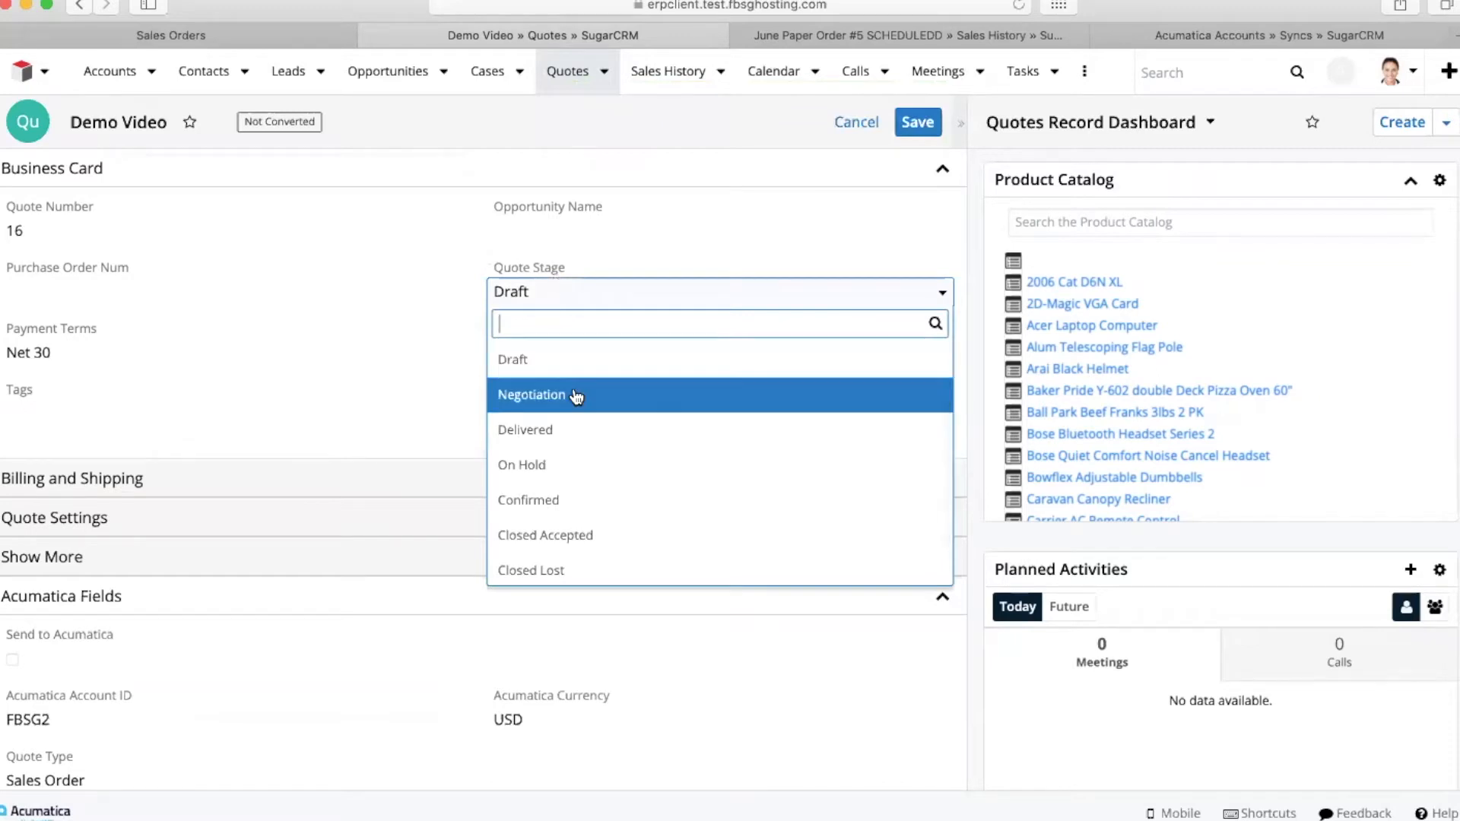
left_click(581, 537)
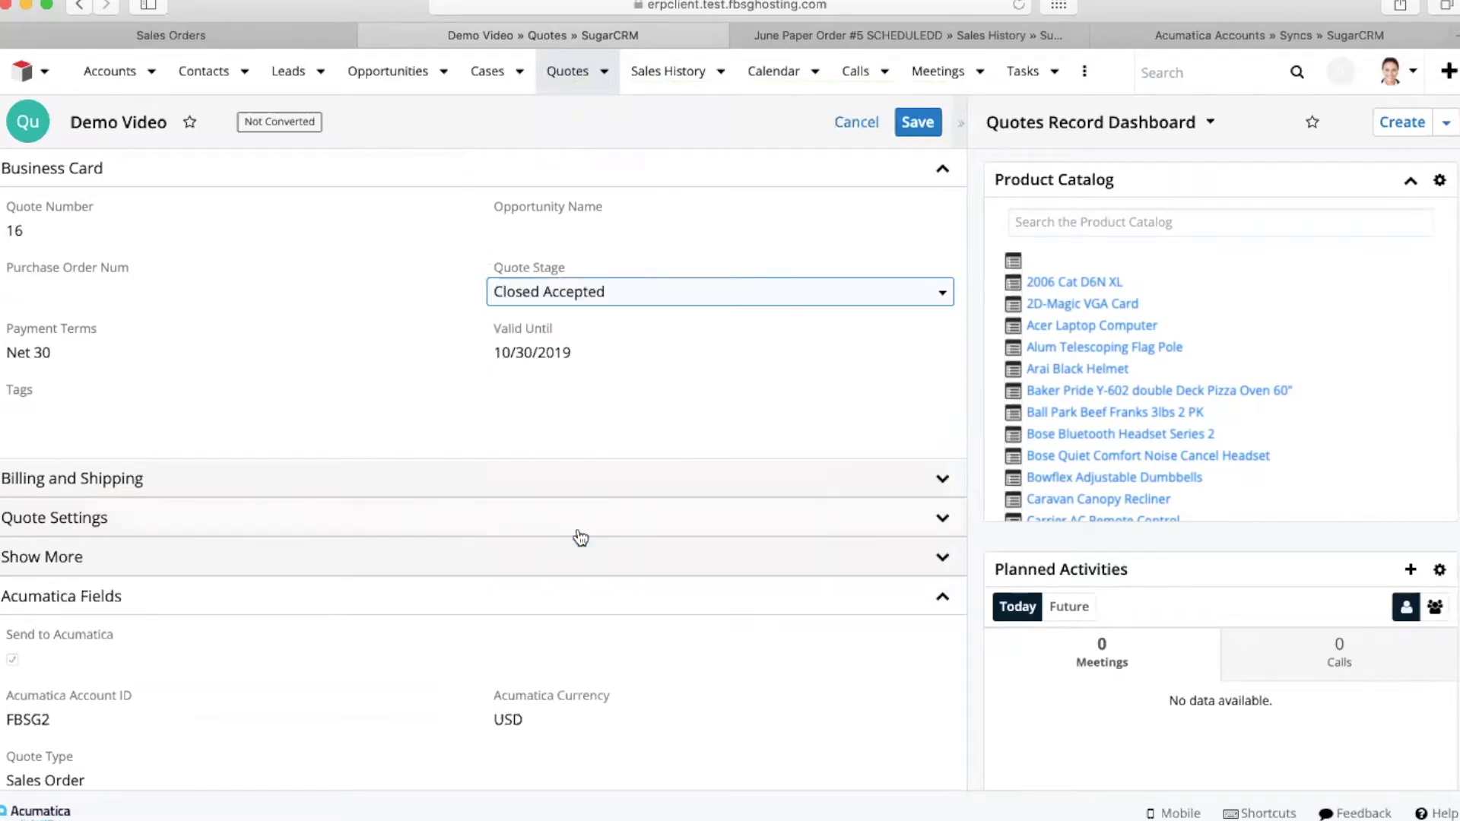
left_click(13, 660)
left_click(922, 127)
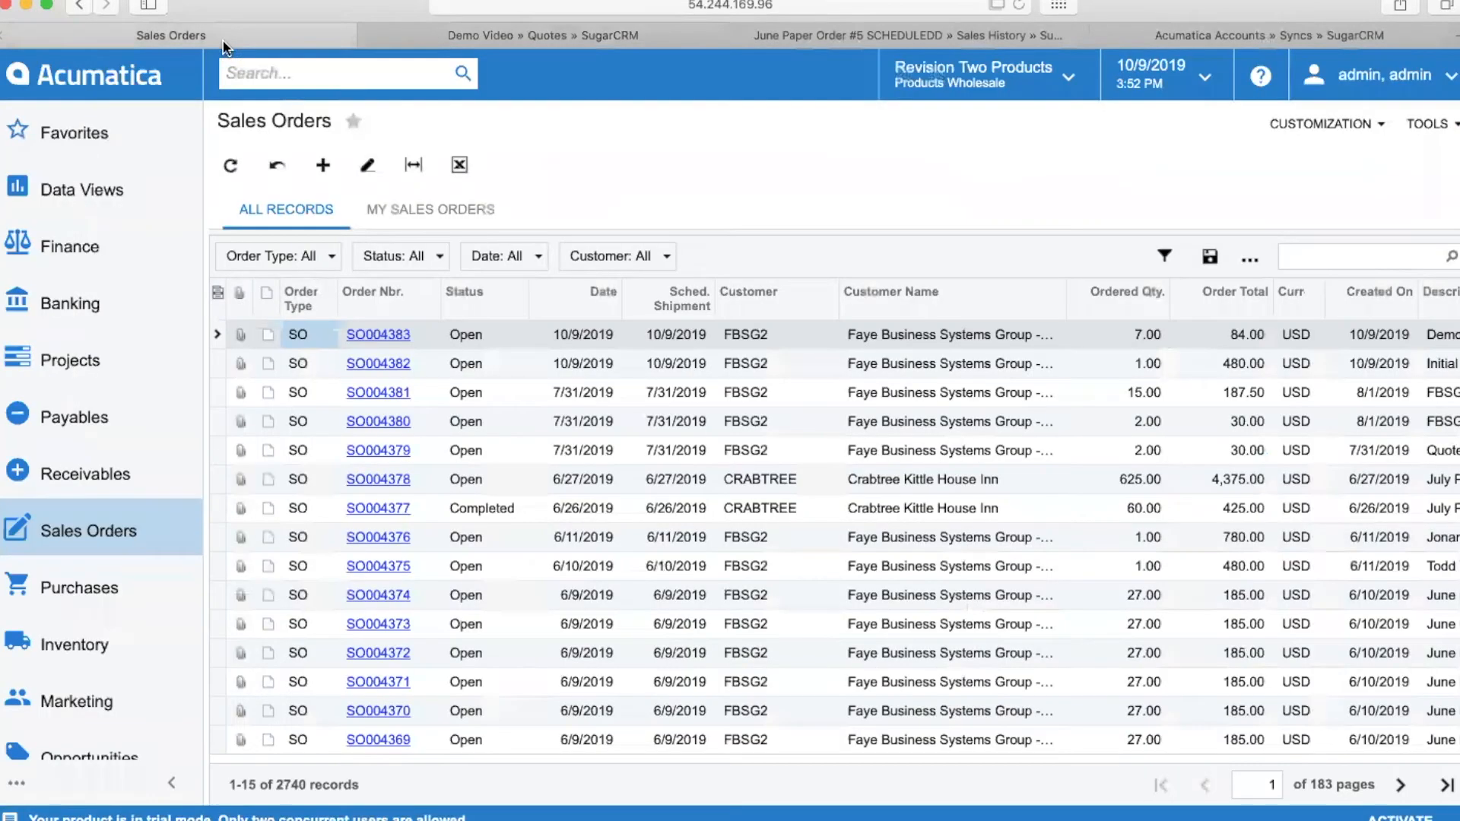
Step: Switch to Acumatica's sales orders, open the order described as Demo Video and inspect its header and line item
left_click(221, 40)
scroll(388, 339, "right", 5)
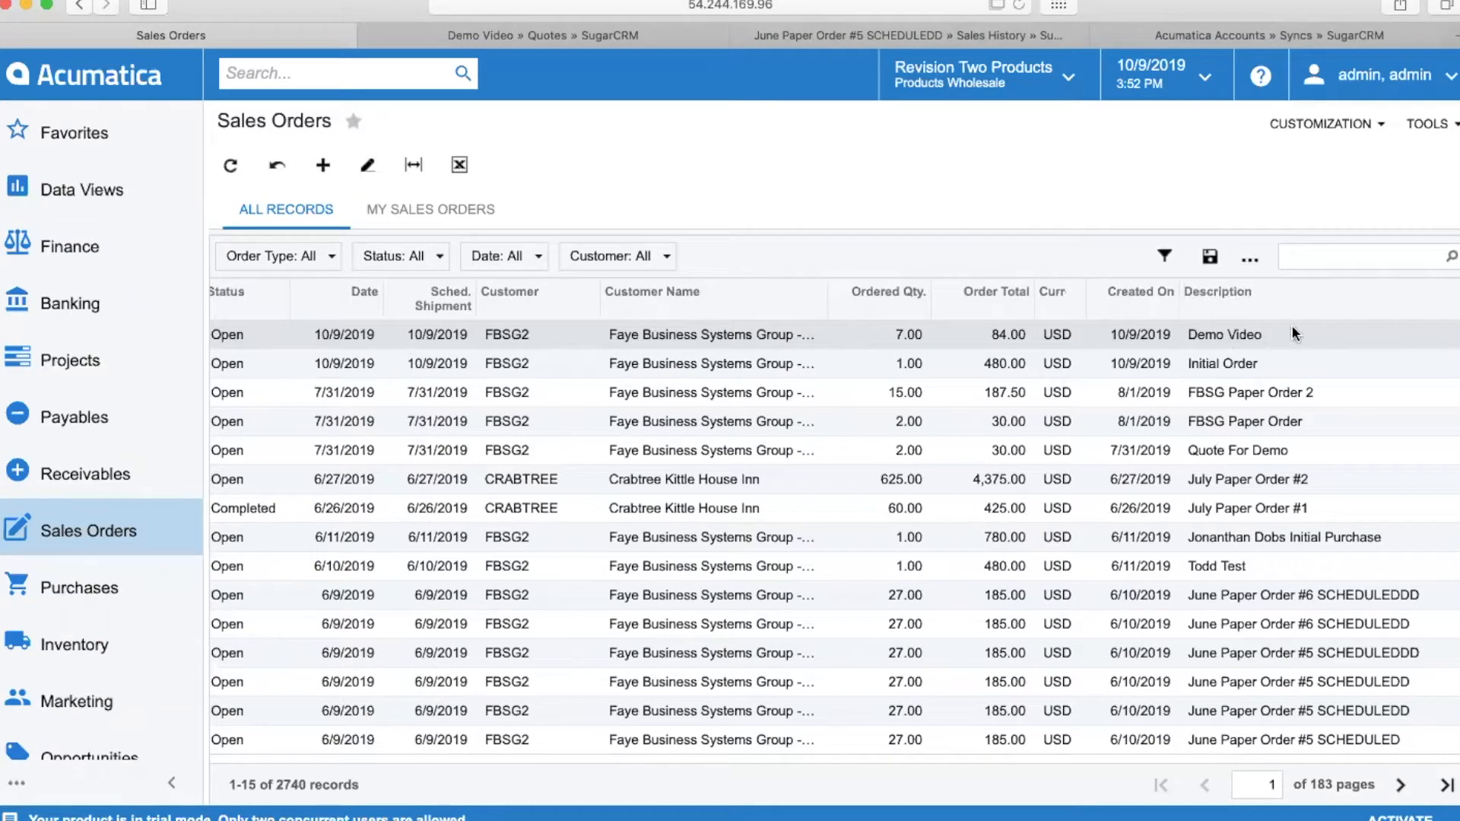
scroll(1221, 345, "left", 5)
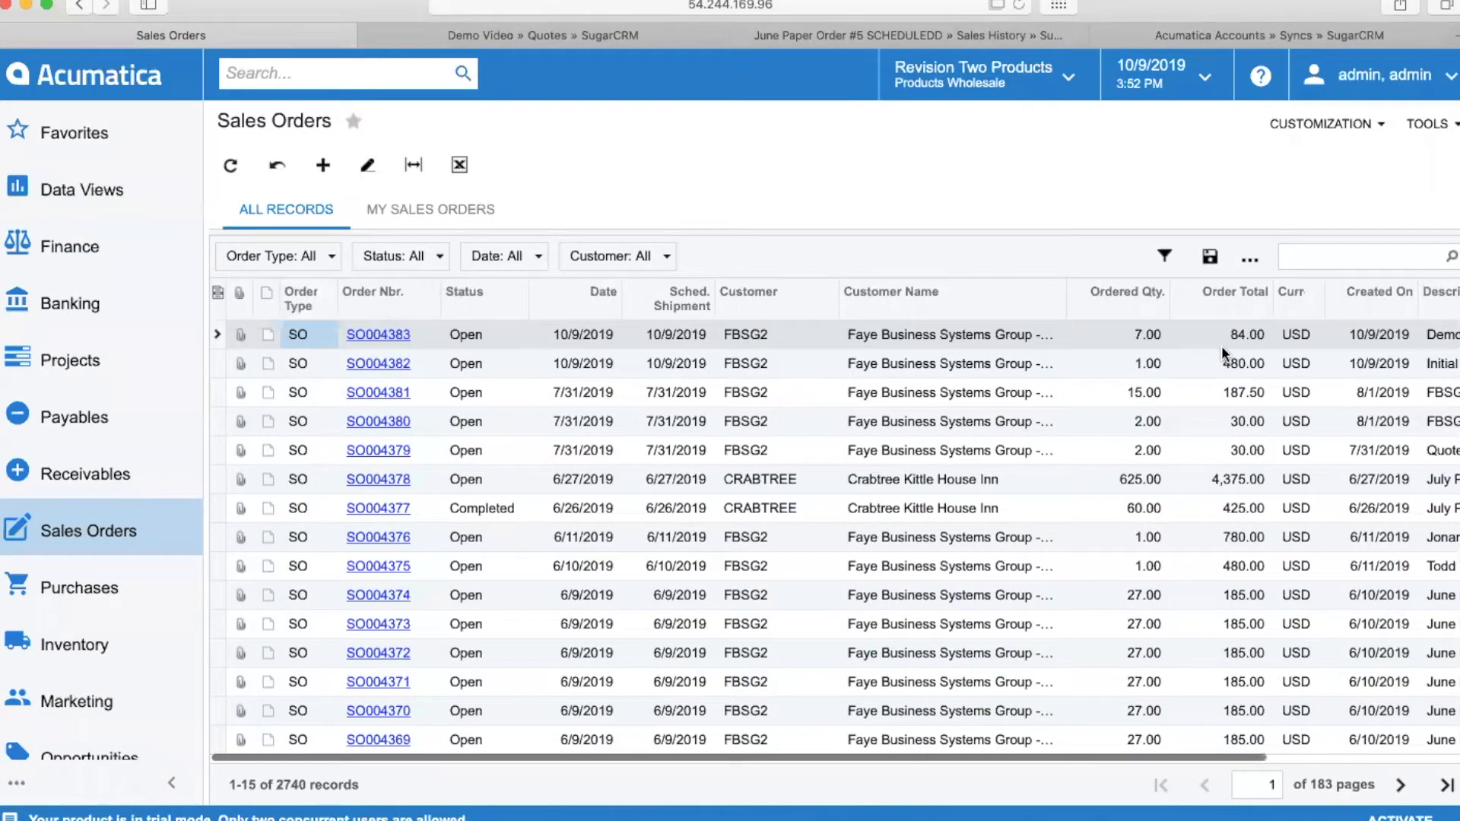
left_click(385, 336)
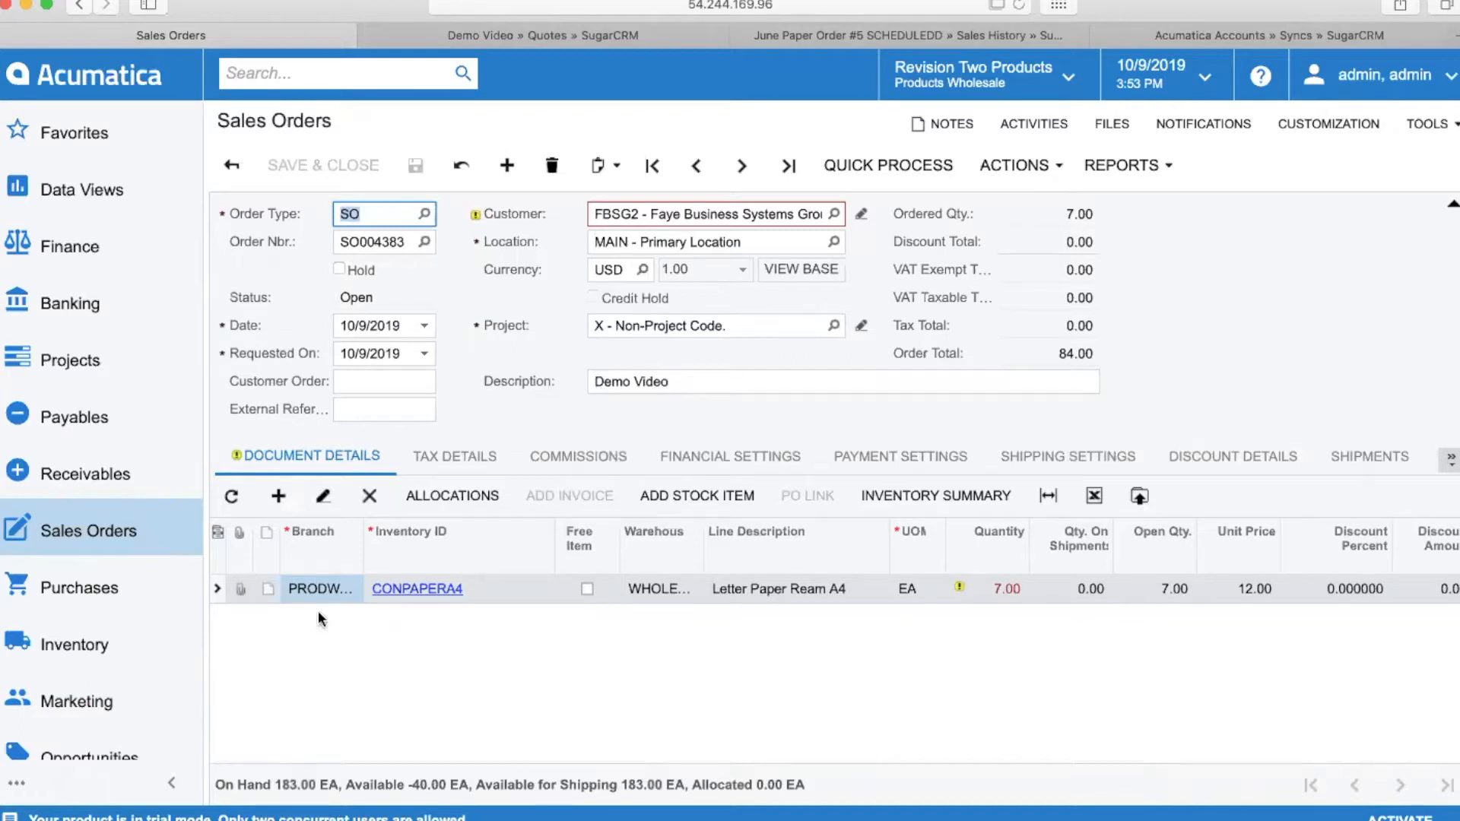
mouse_move(1016, 606)
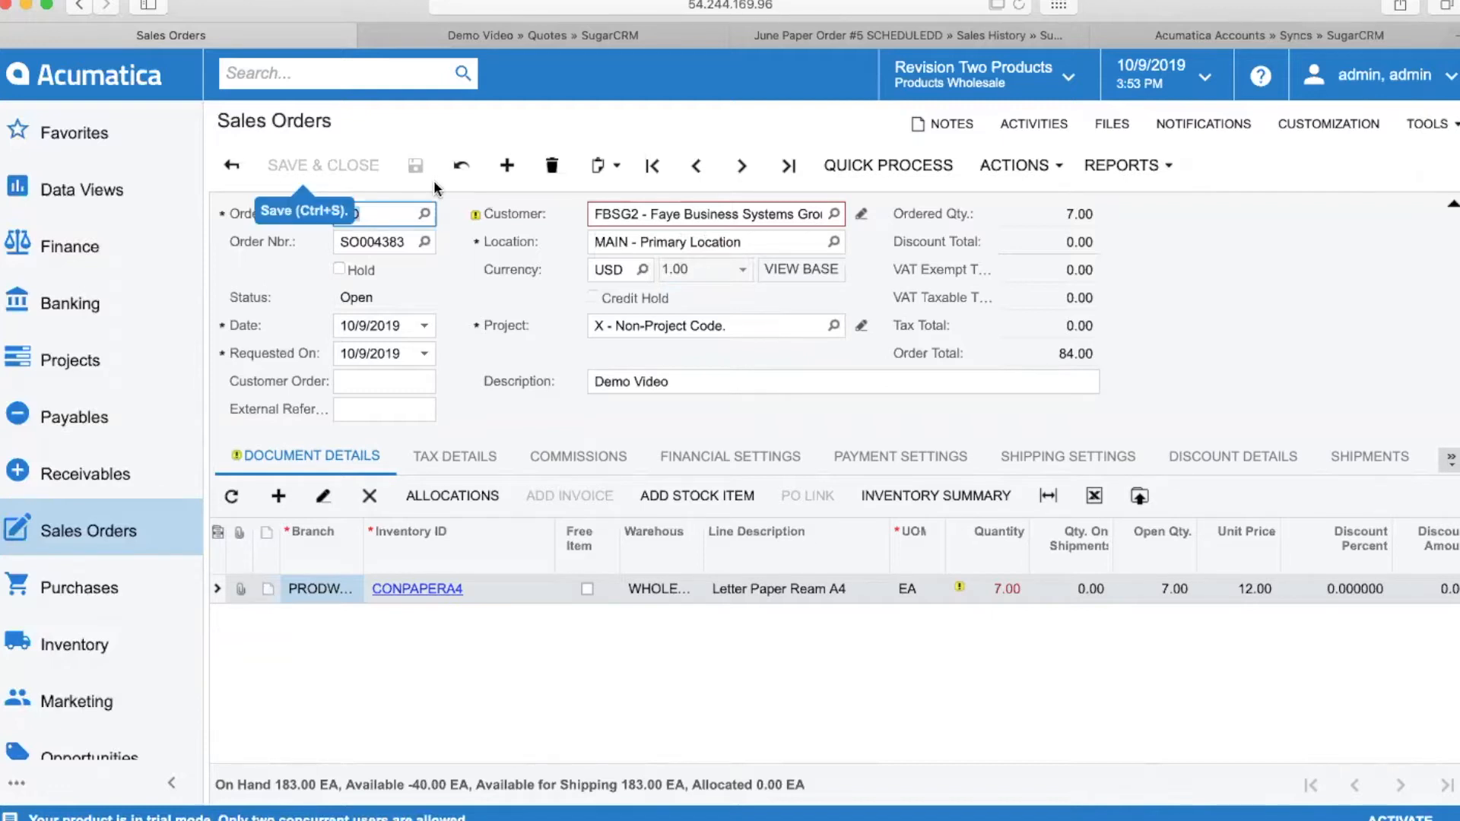
double_click(368, 210)
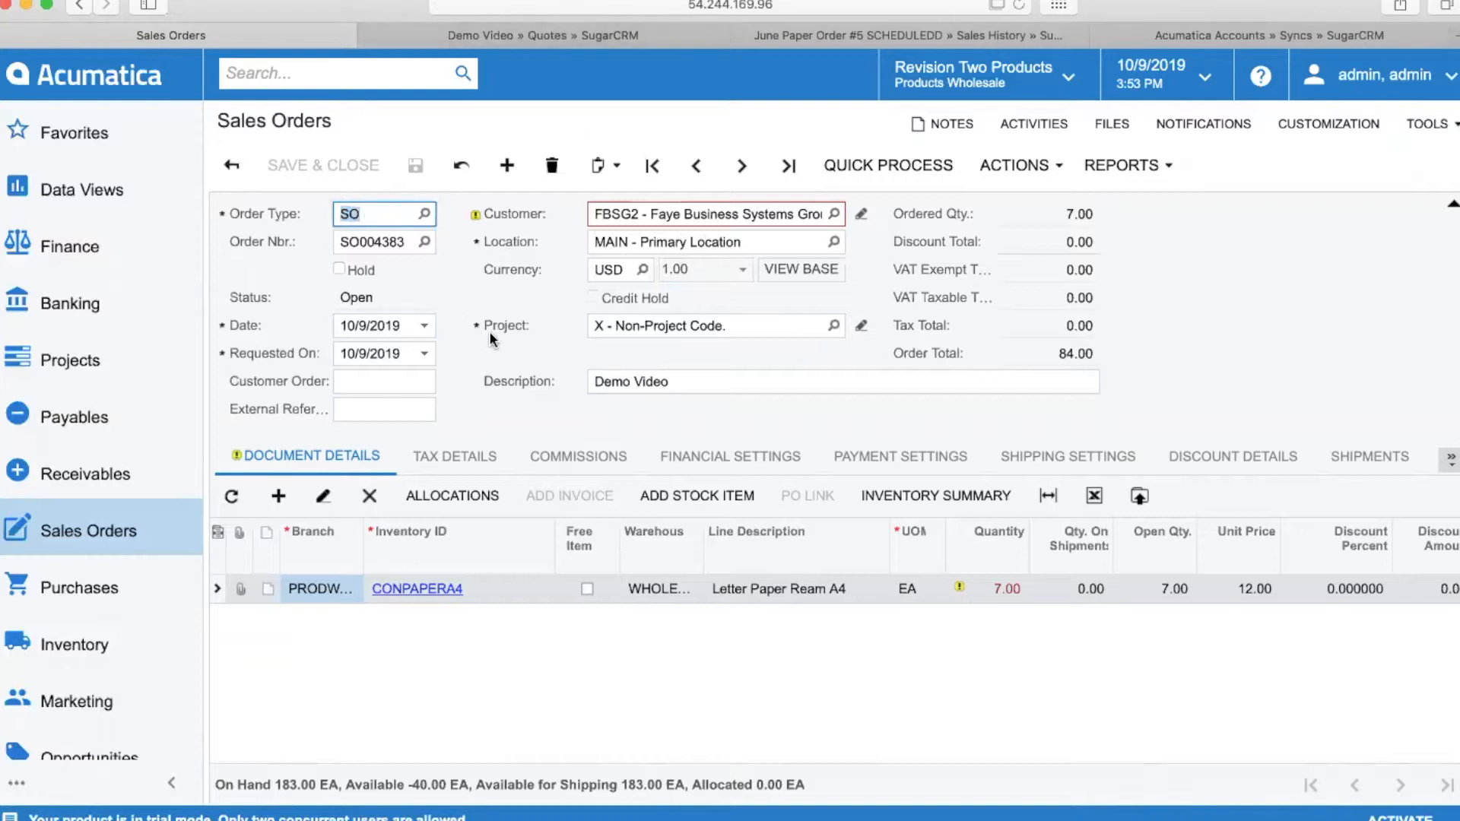
Step: Return to the SugarCRM quote, expand Billing and Shipping, and open the billing account's record
left_click(681, 33)
scroll(305, 281, "down", 8)
scroll(304, 281, "up", 10)
left_click(140, 477)
left_click(73, 602)
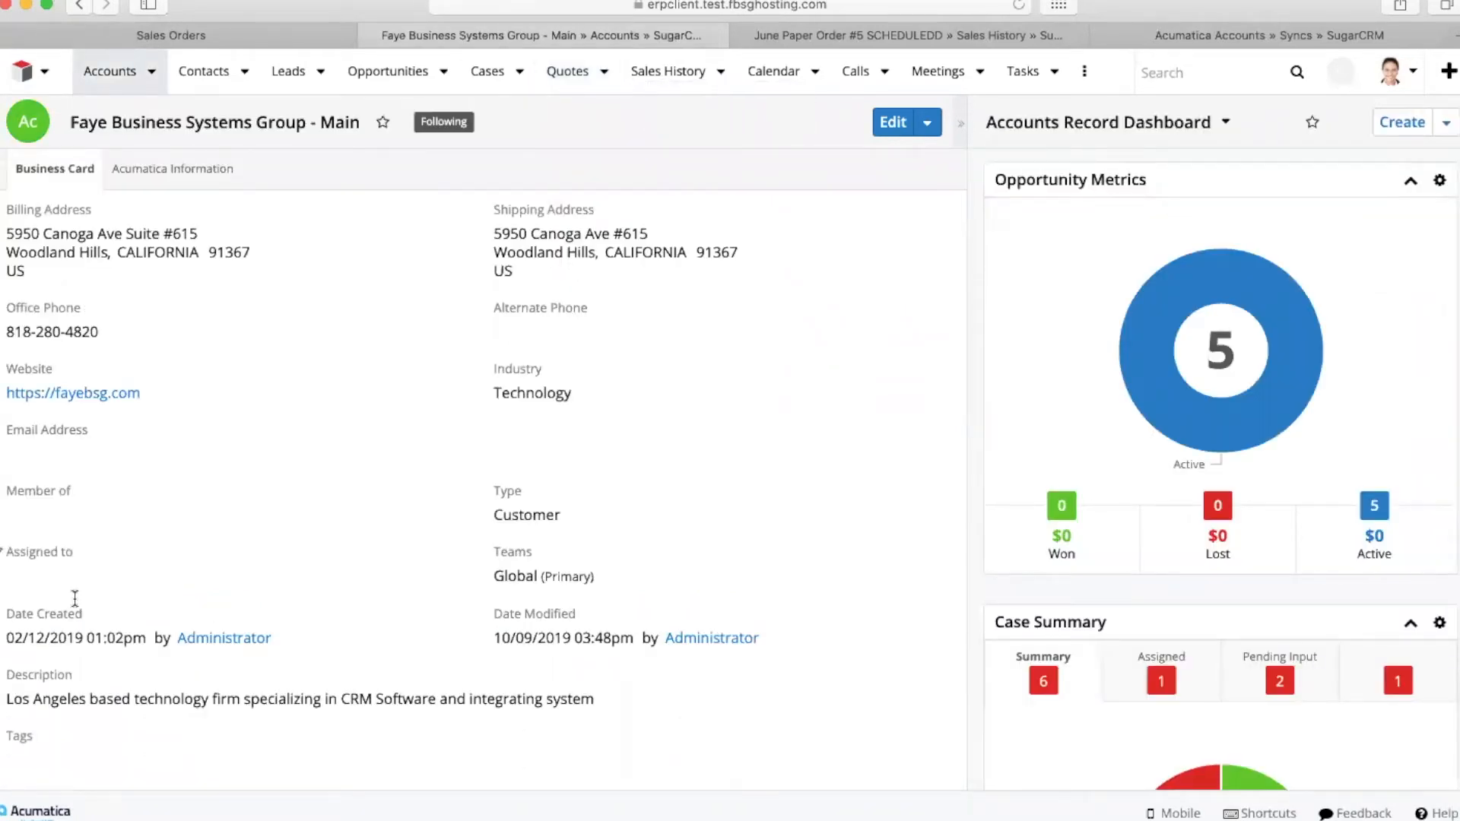
Step: In Administration, open the FBSG Remote System Integration configuration FBSG Acumatica Sandbox and open its Extra Settings for editing
left_click(1391, 72)
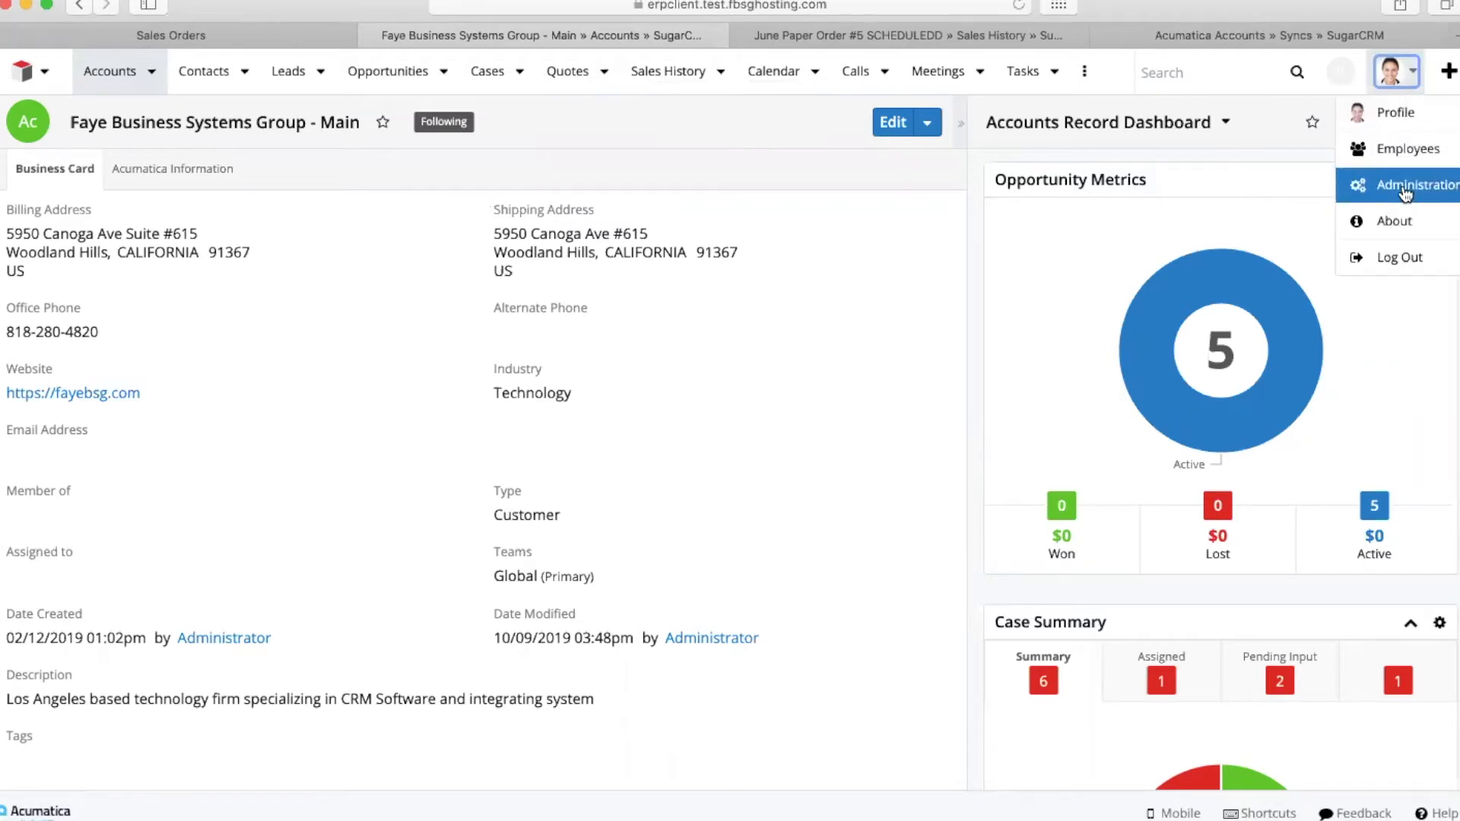
left_click(1404, 194)
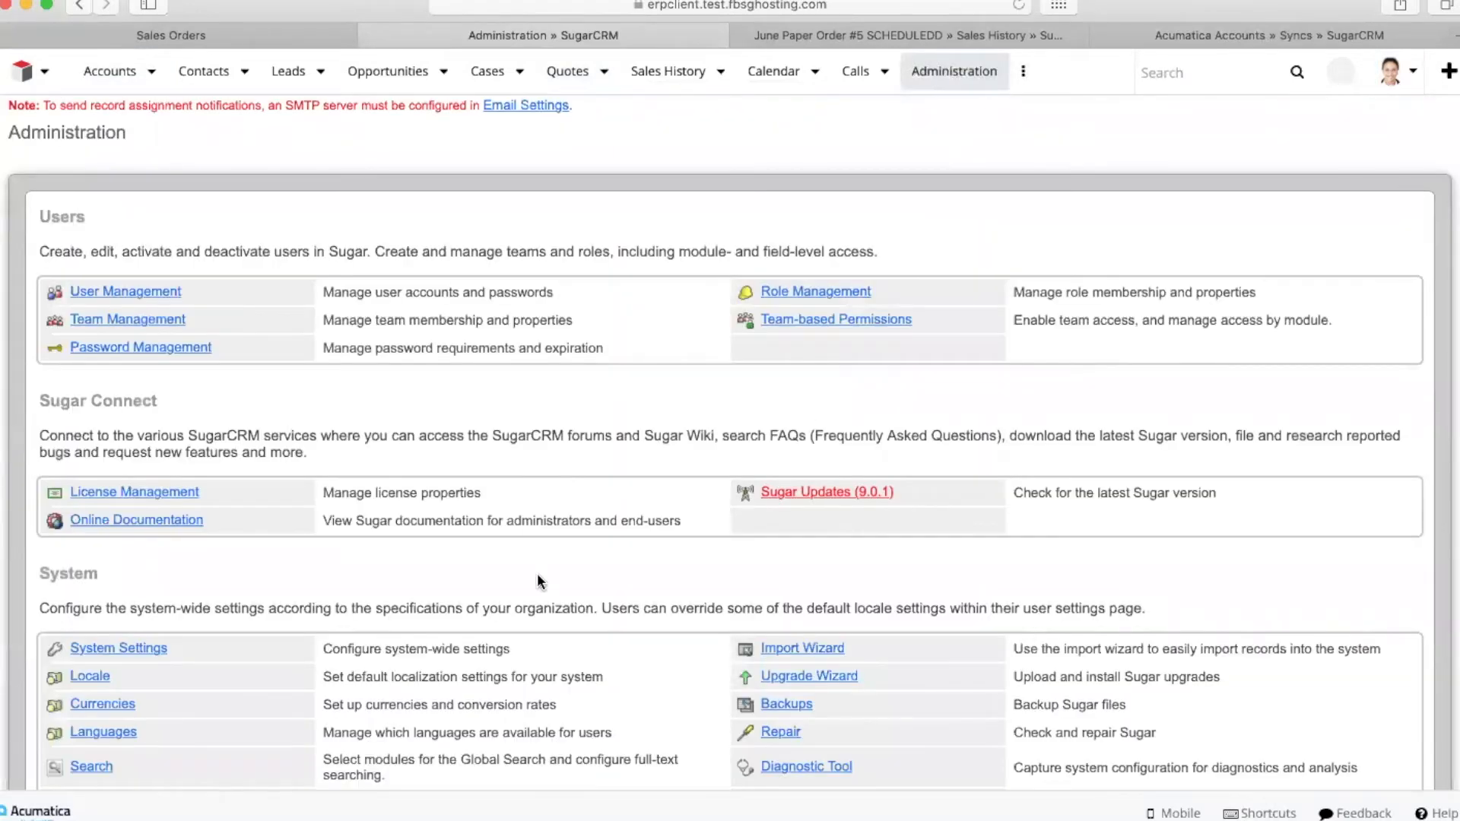
scroll(537, 581, "down", 20)
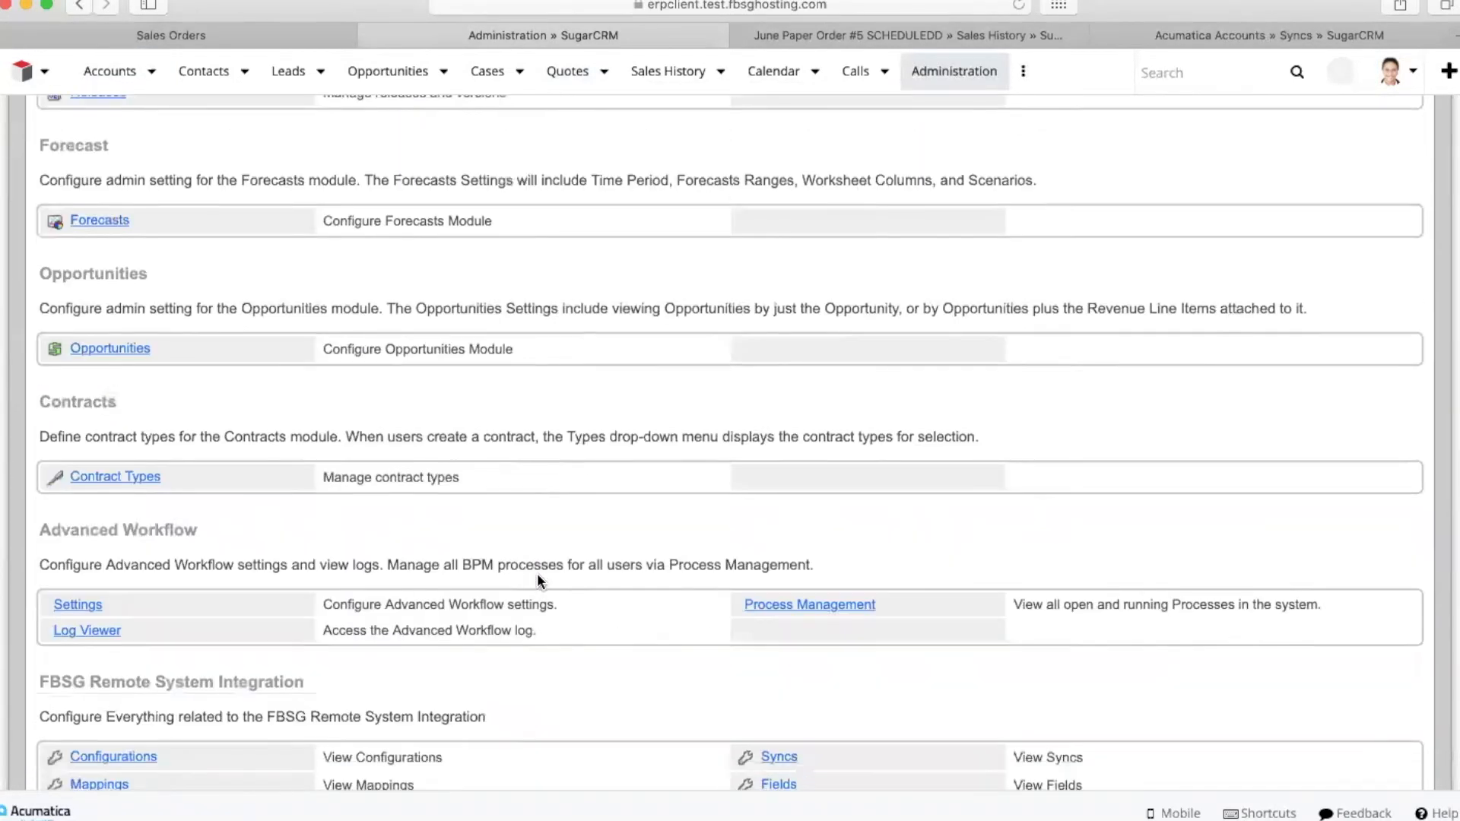
scroll(537, 581, "down", 3)
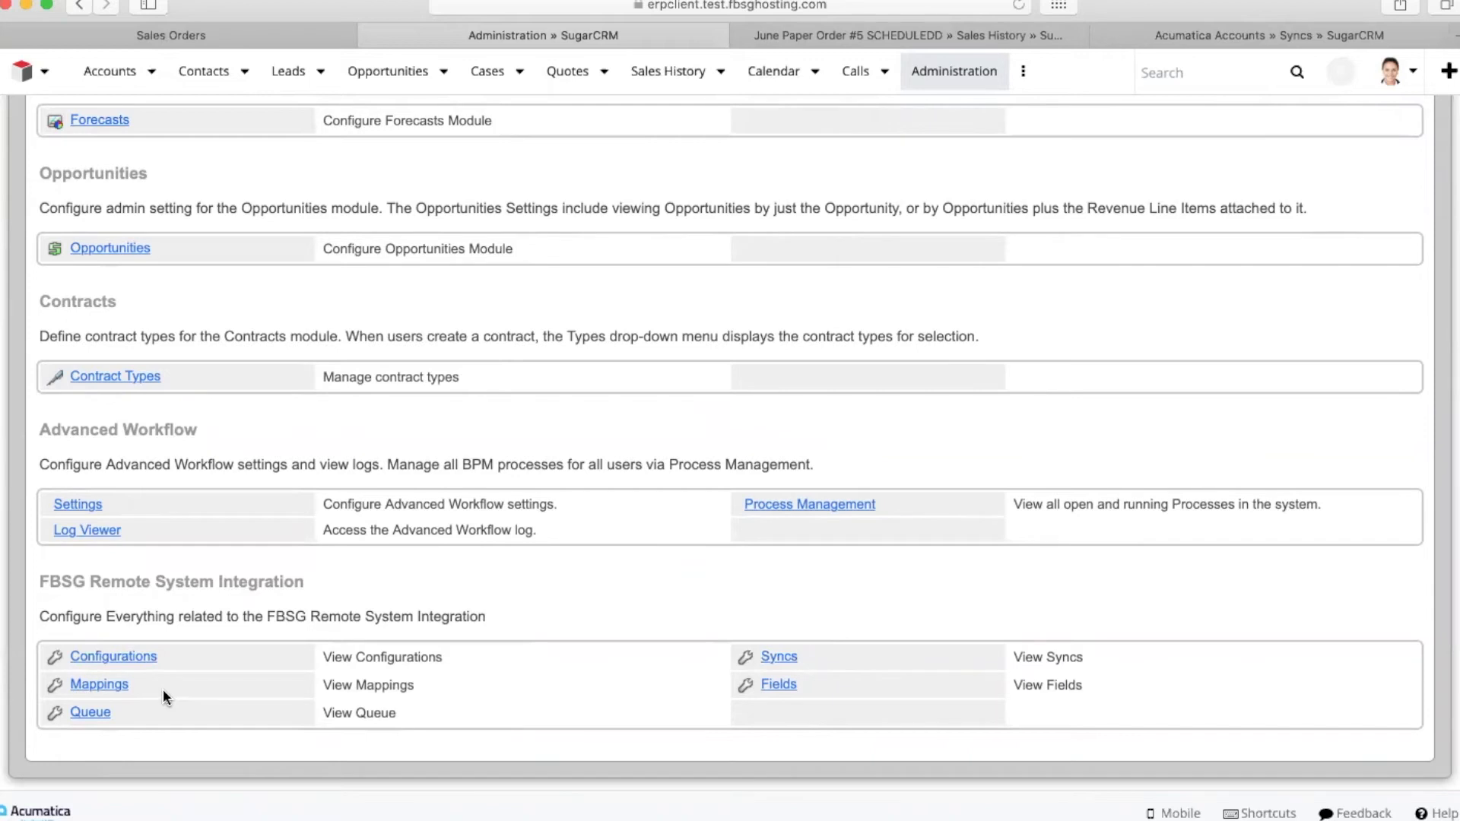
left_click(132, 657)
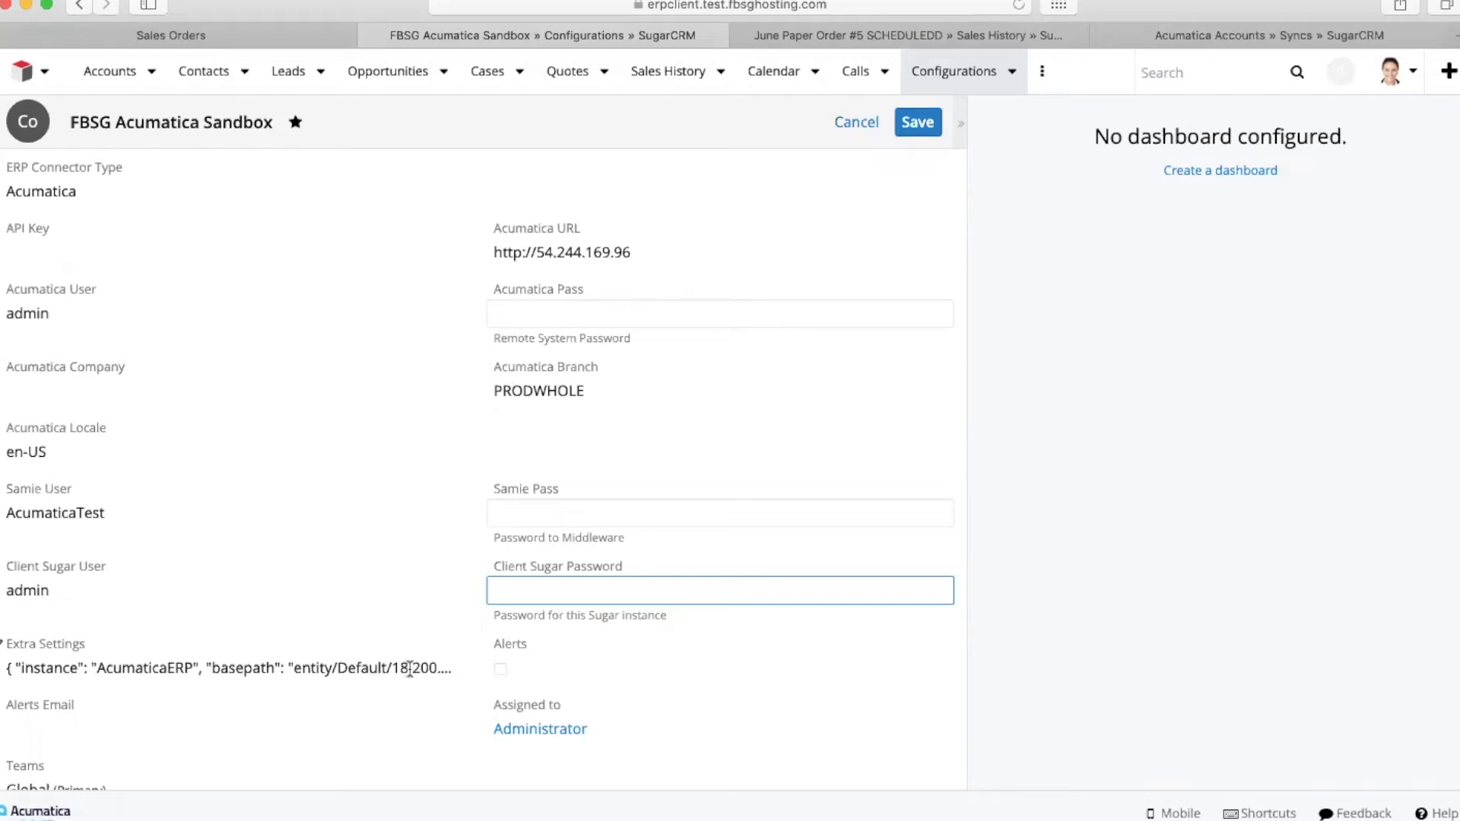
left_click(26, 645)
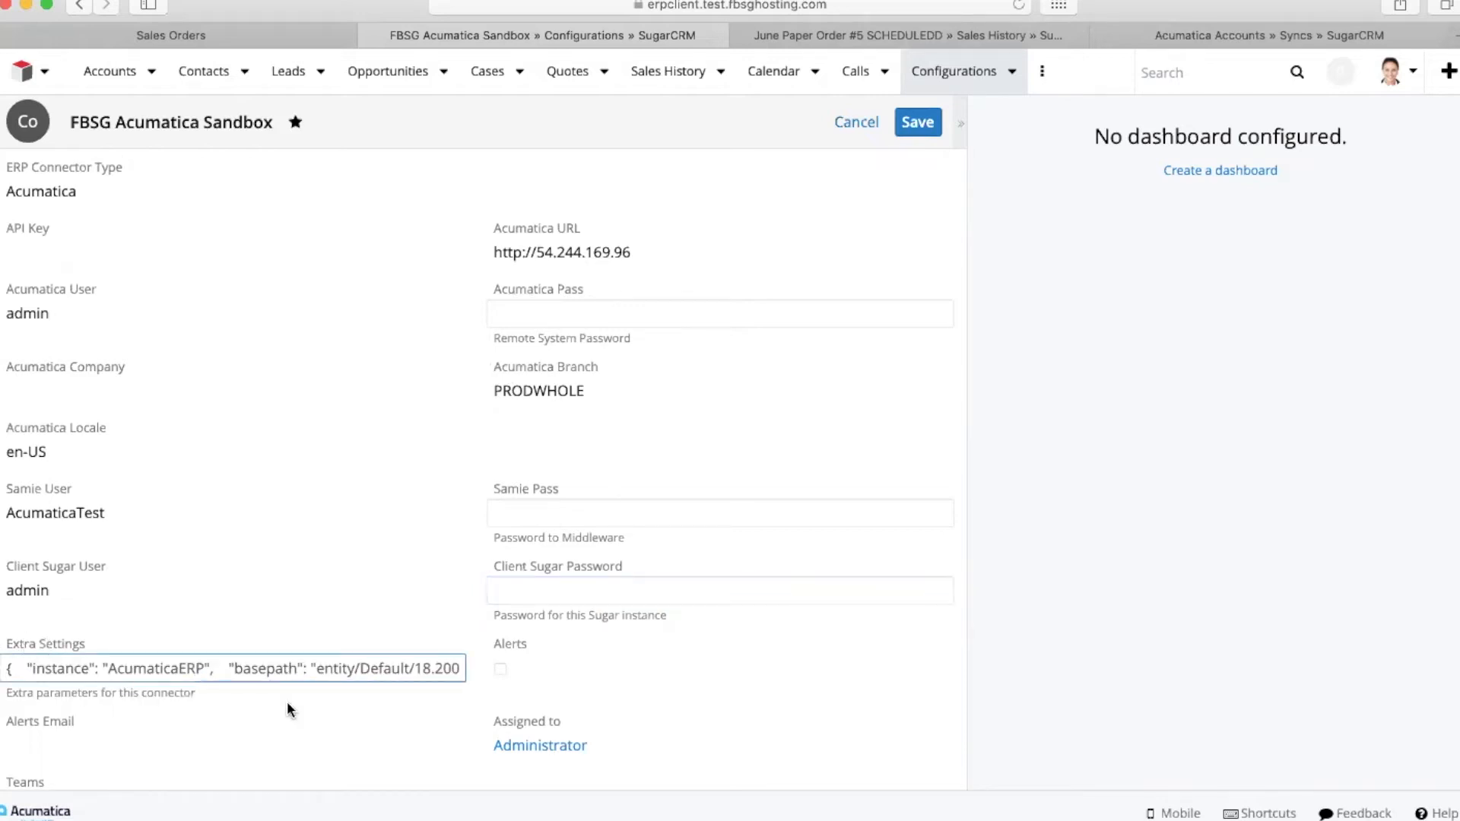
Step: Expand the configuration's Syncs list and open the Acumatica Accounts sync, discarding the unsaved configuration edit
scroll(349, 700, "down", 6)
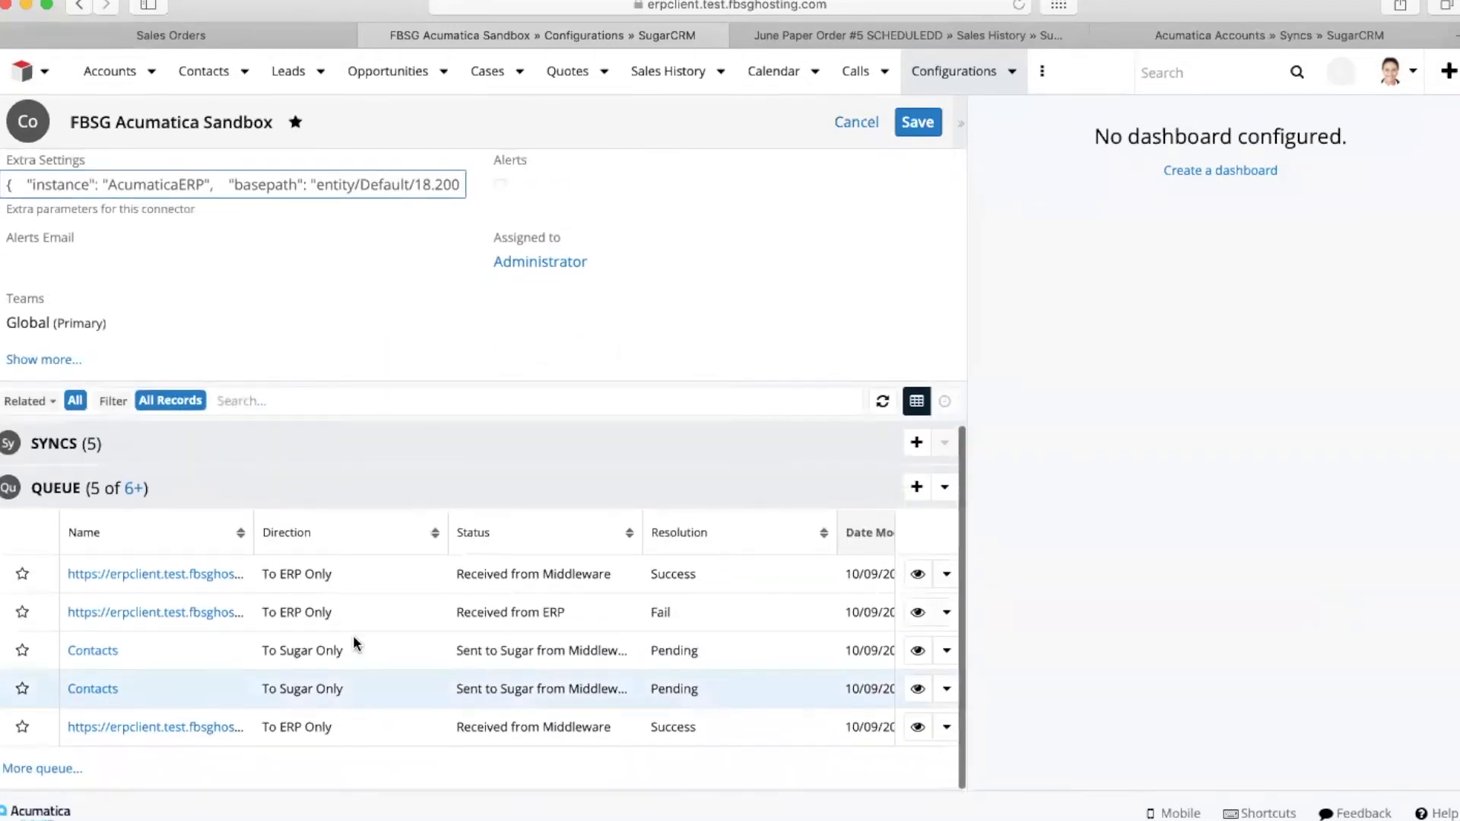
scroll(408, 495, "up", 5)
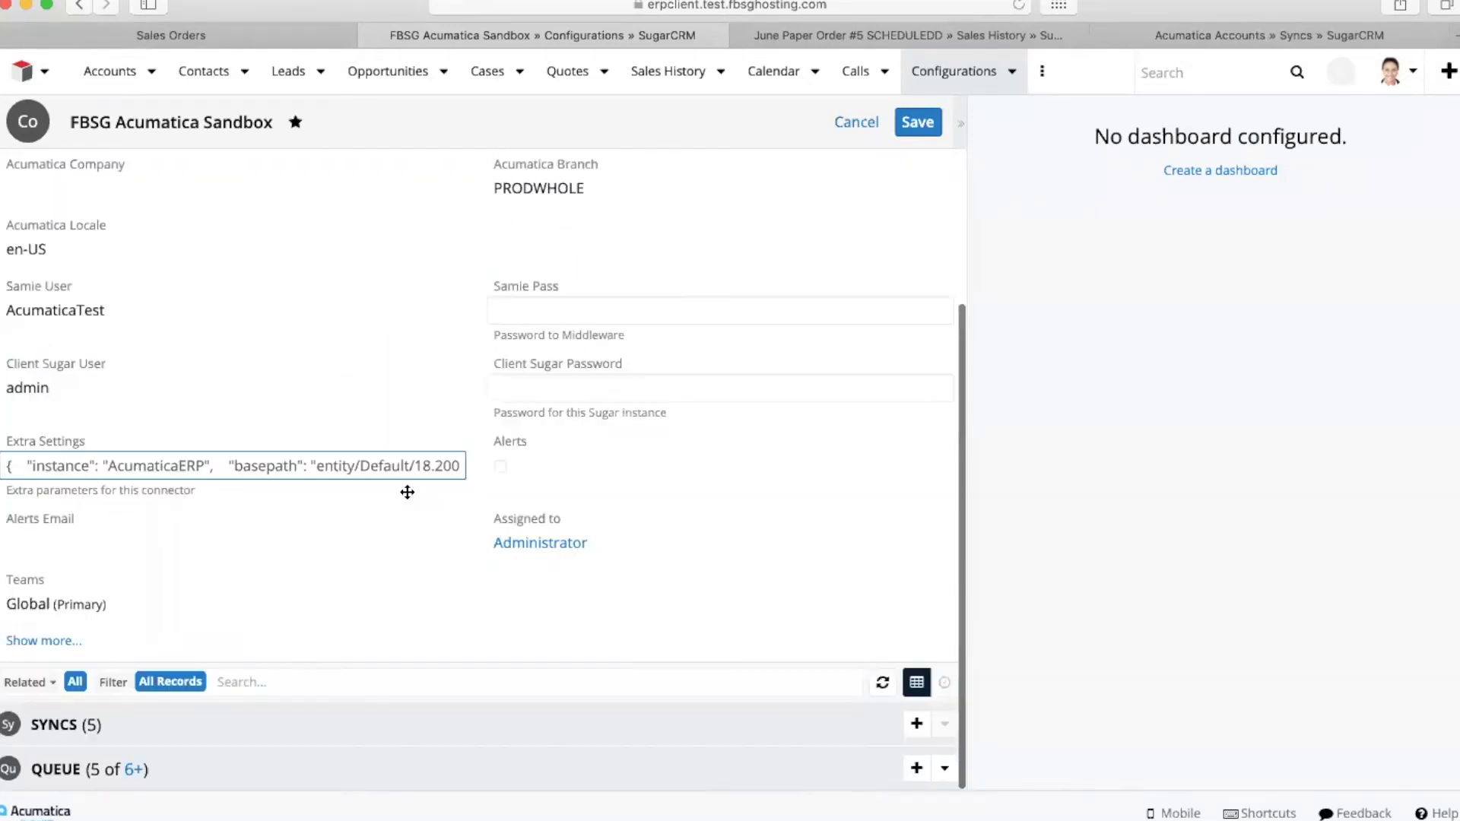
left_click(306, 736)
scroll(303, 734, "down", 4)
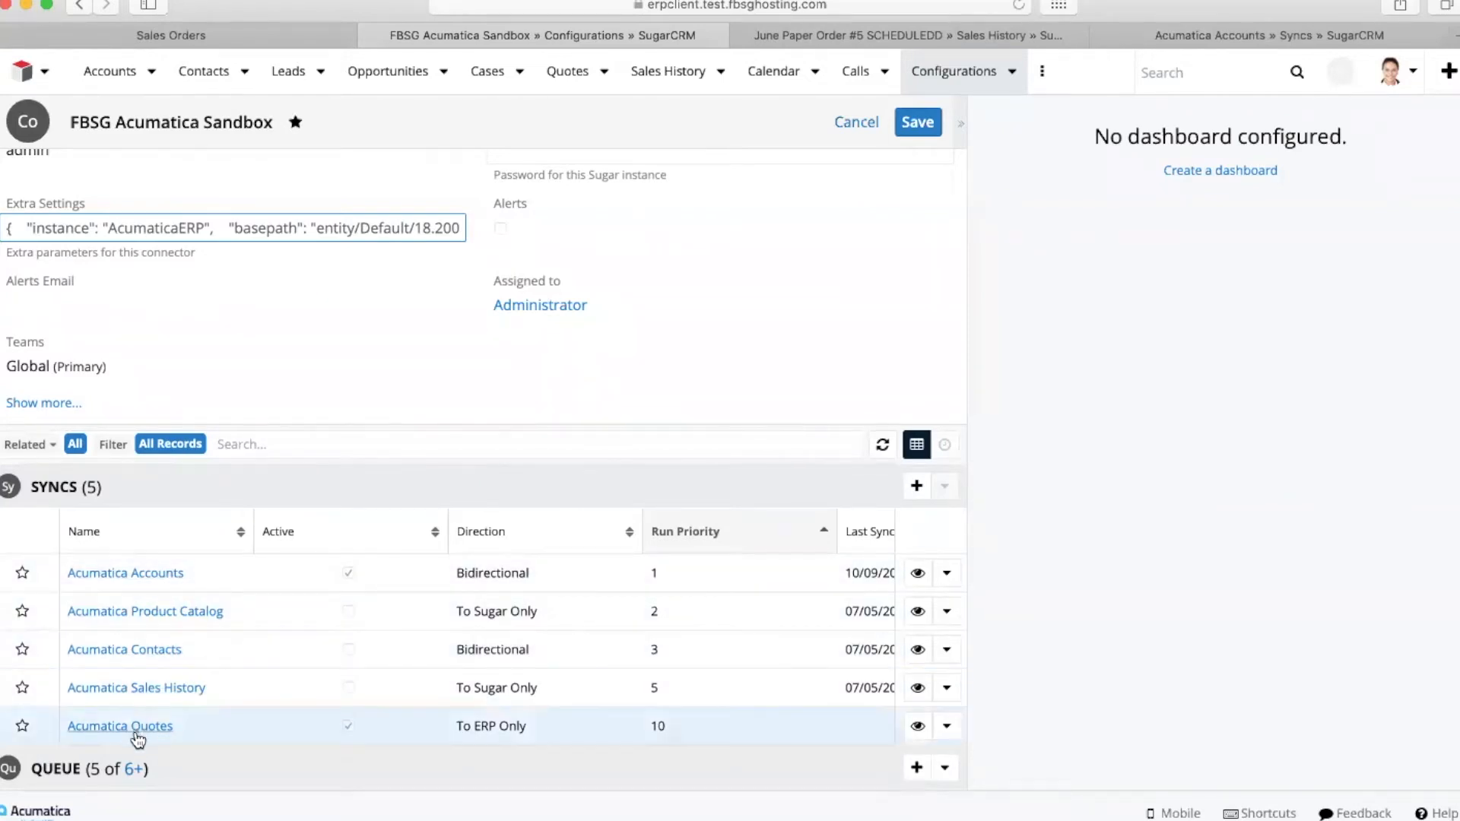
left_click(149, 574)
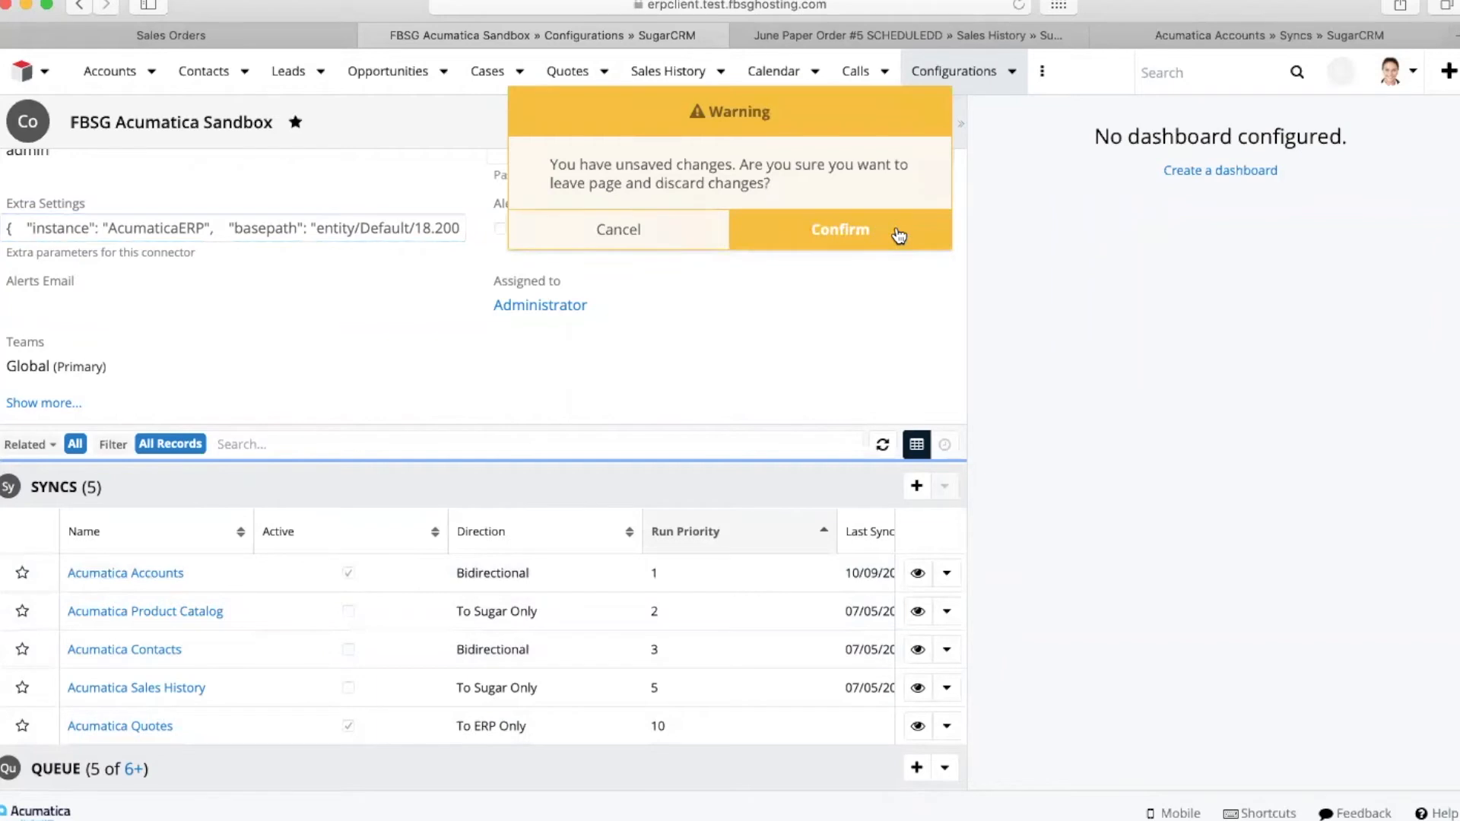
left_click(899, 236)
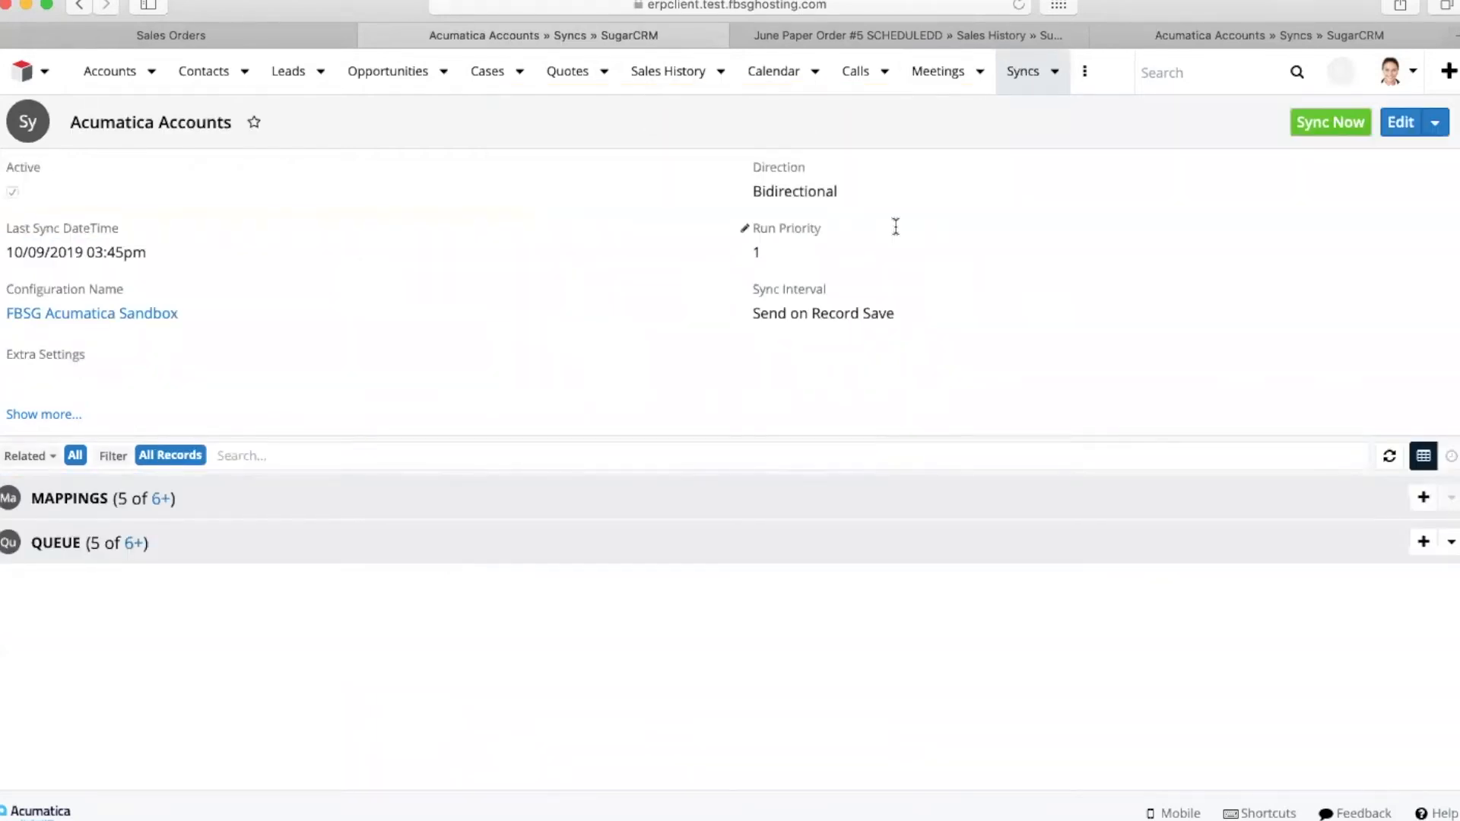
Step: Review the Acumatica Accounts sync's field mappings, collapse them, and view the available Direction options
left_click(205, 497)
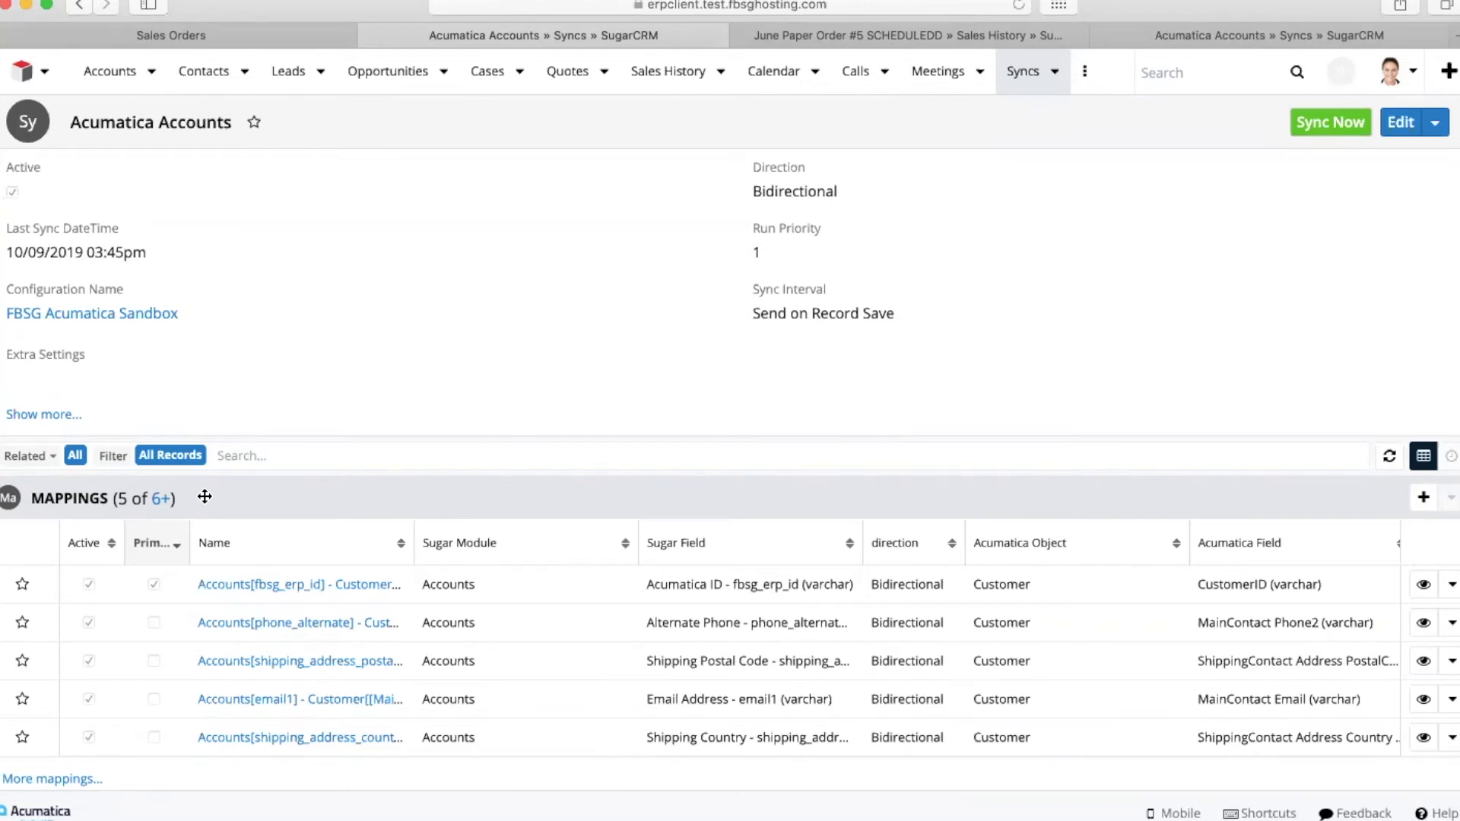
left_click(204, 496)
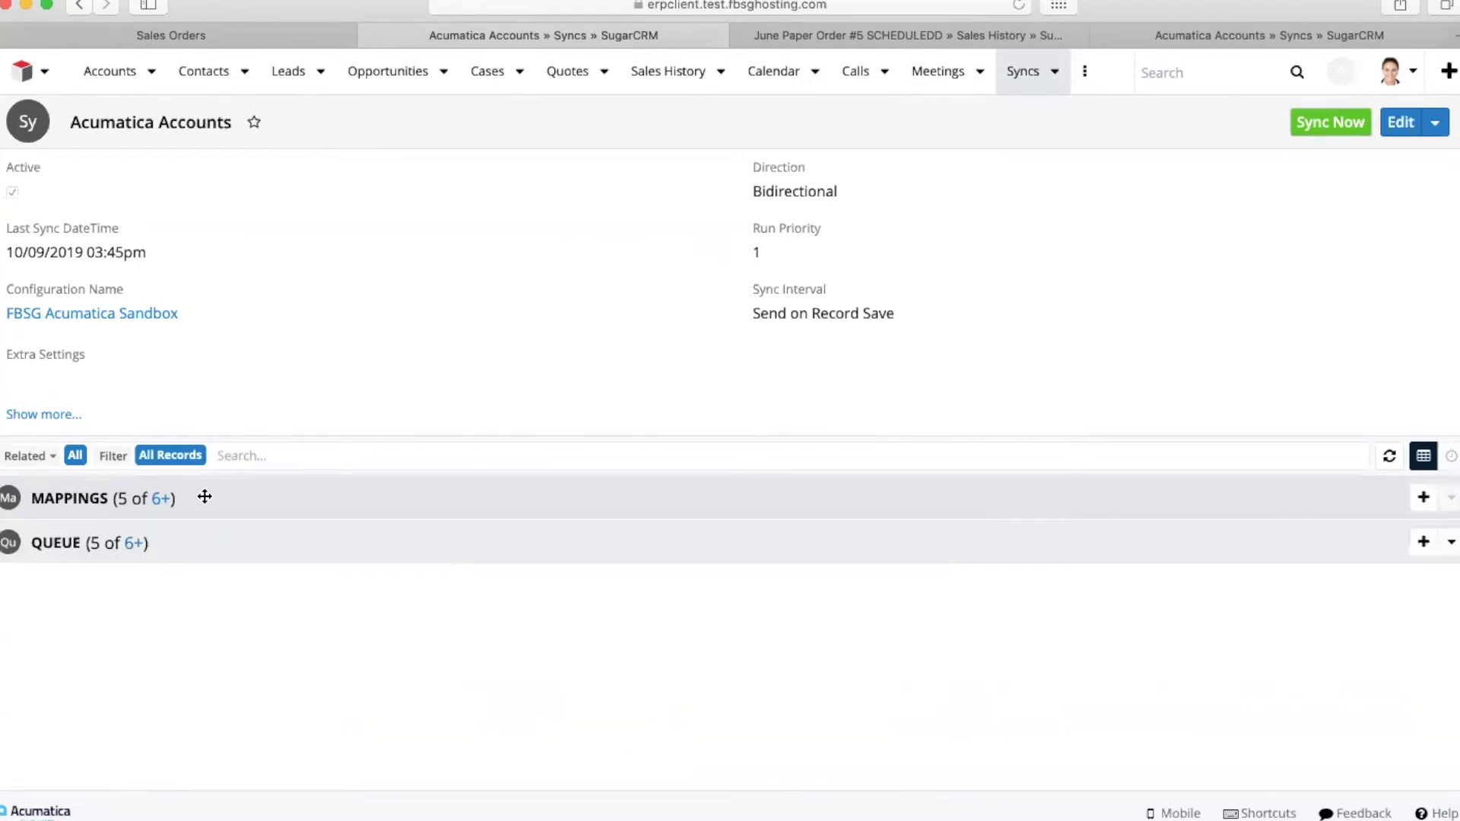
left_click(784, 191)
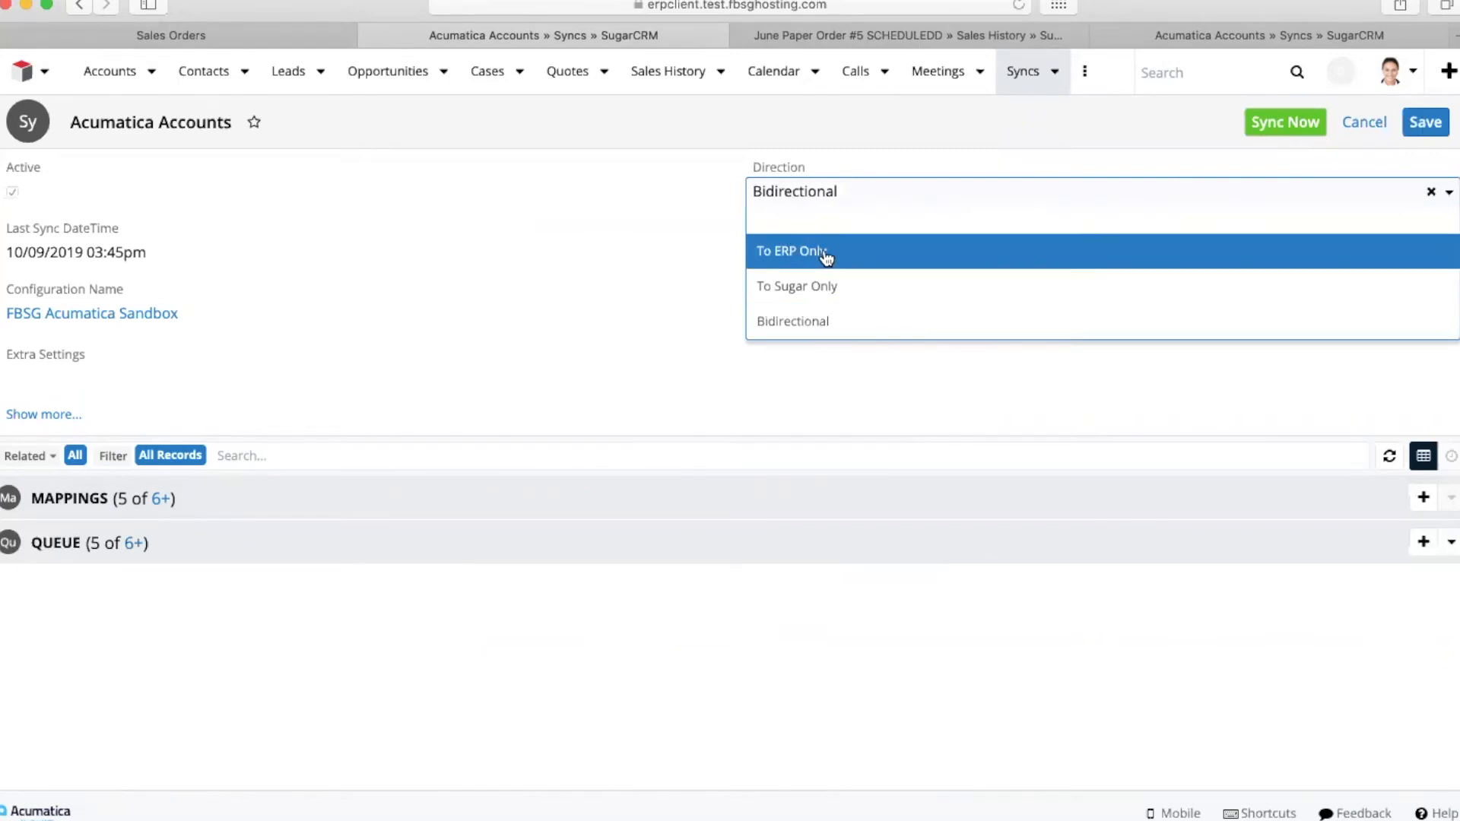
left_click(821, 186)
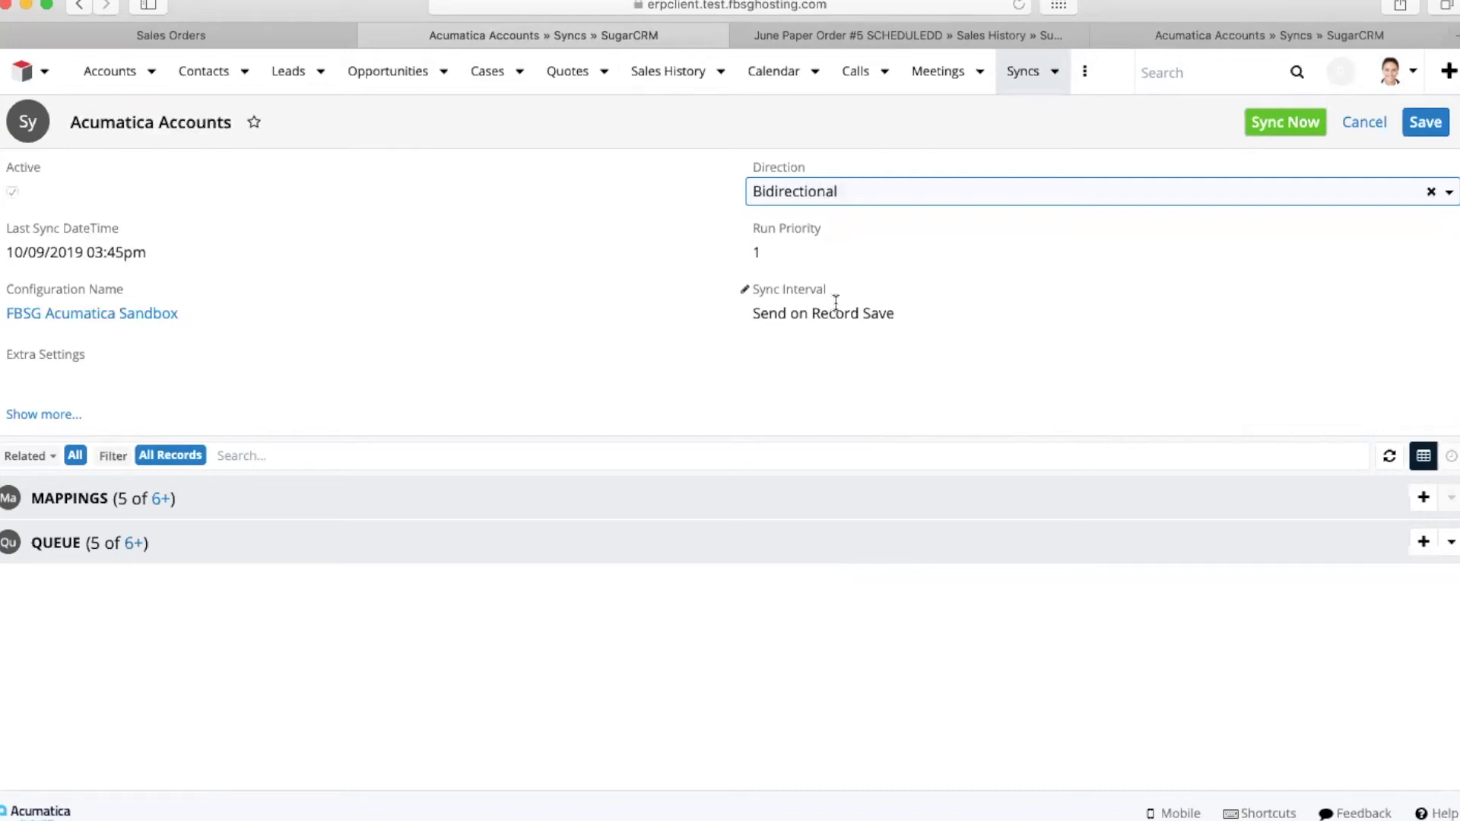
Step: Examine the sync's queue entries, collapse the queue, and cancel editing of the sync record
left_click(457, 536)
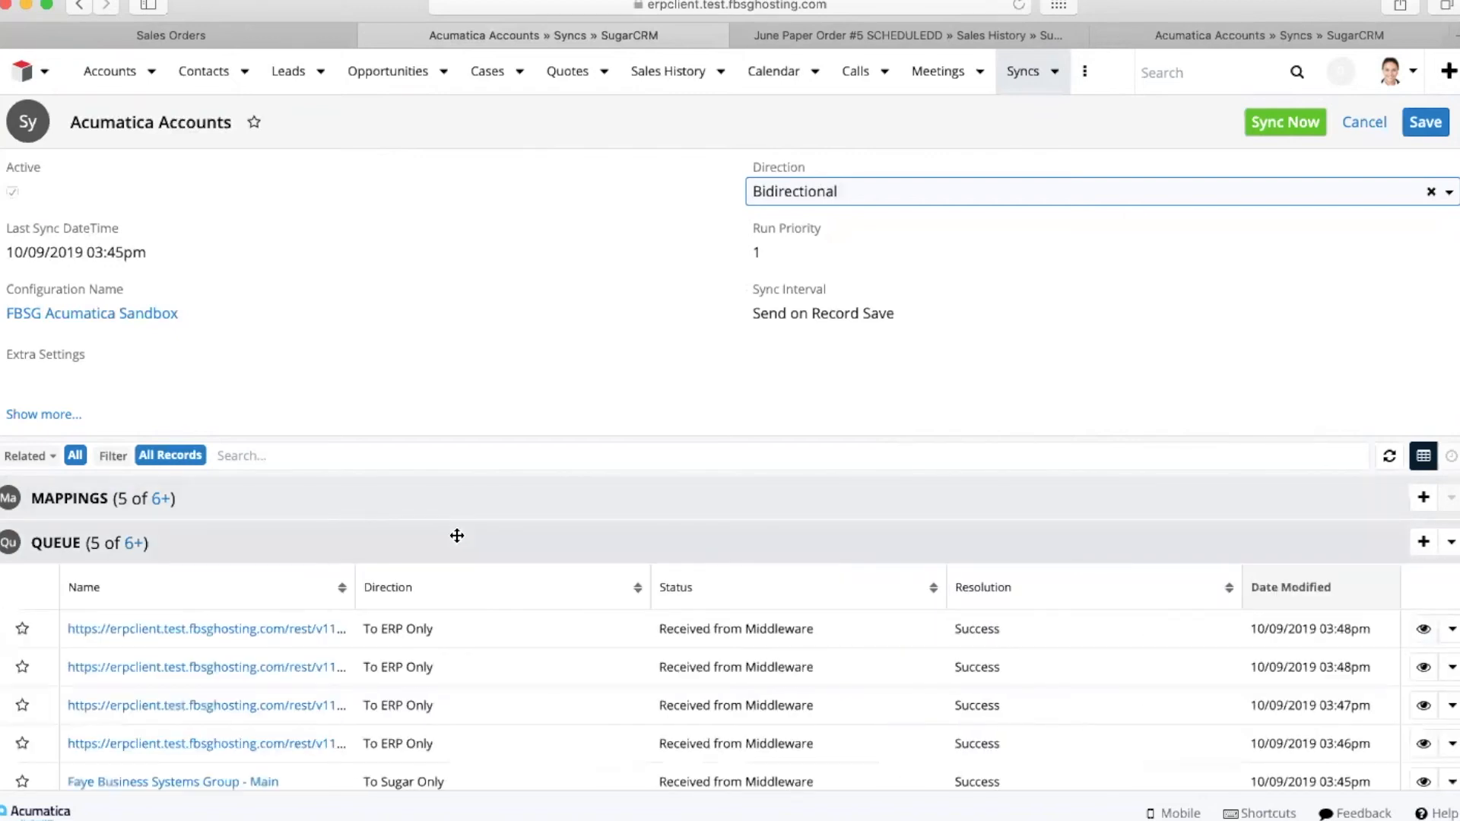
scroll(457, 536, "down", 1)
scroll(457, 540, "up", 1)
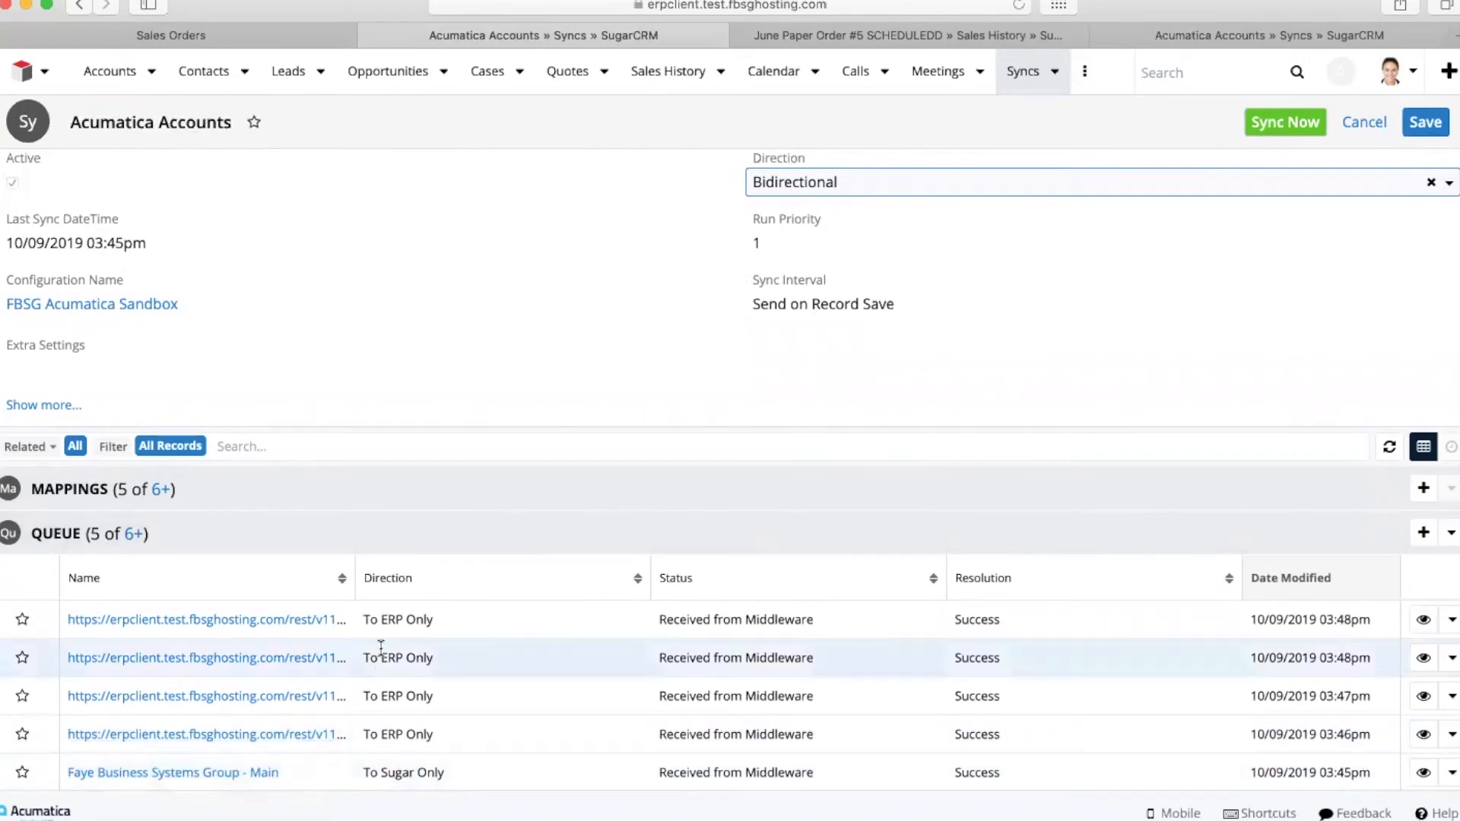
scroll(378, 650, "up", 1)
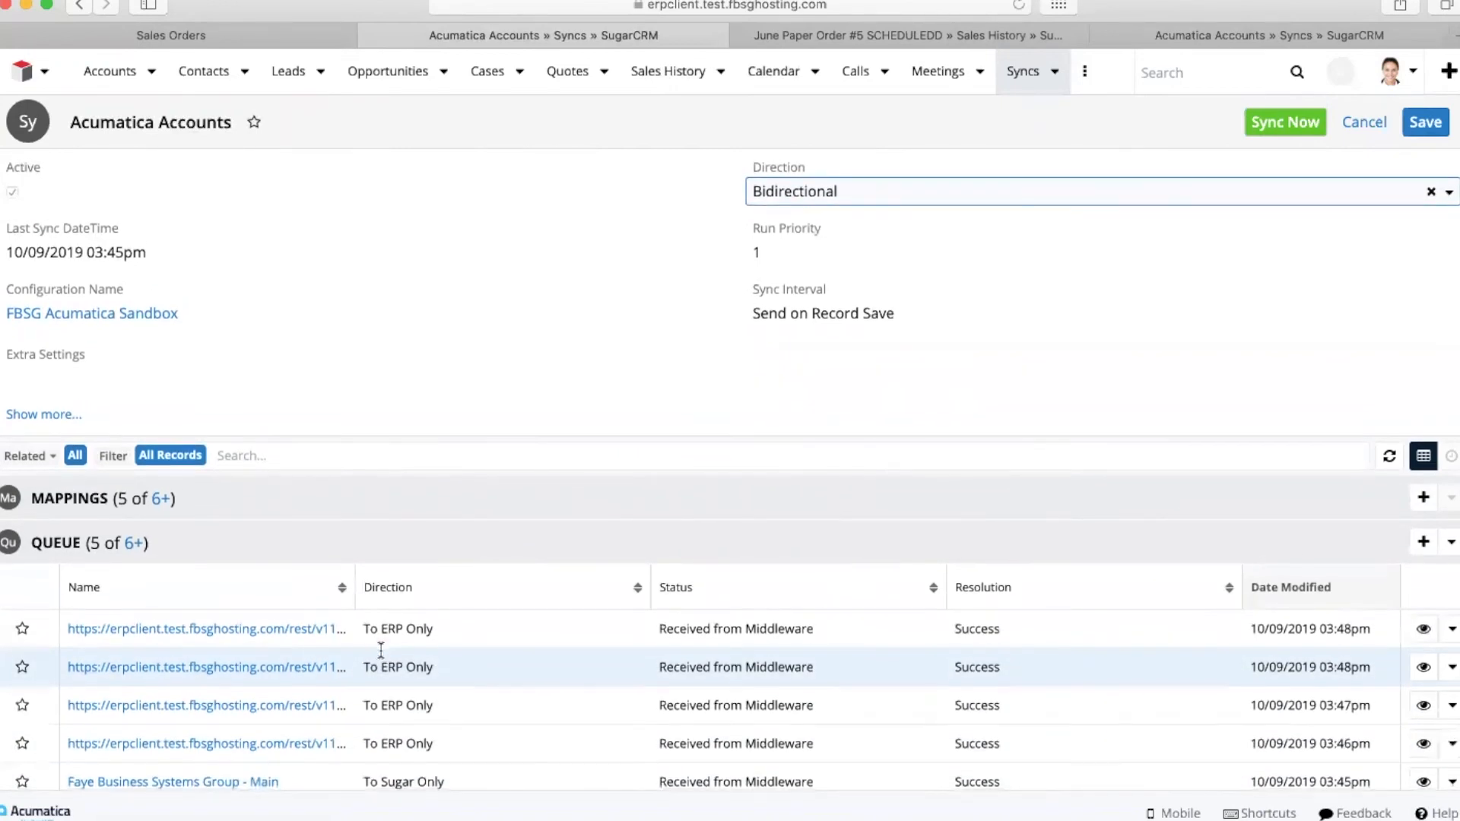
left_click(355, 525)
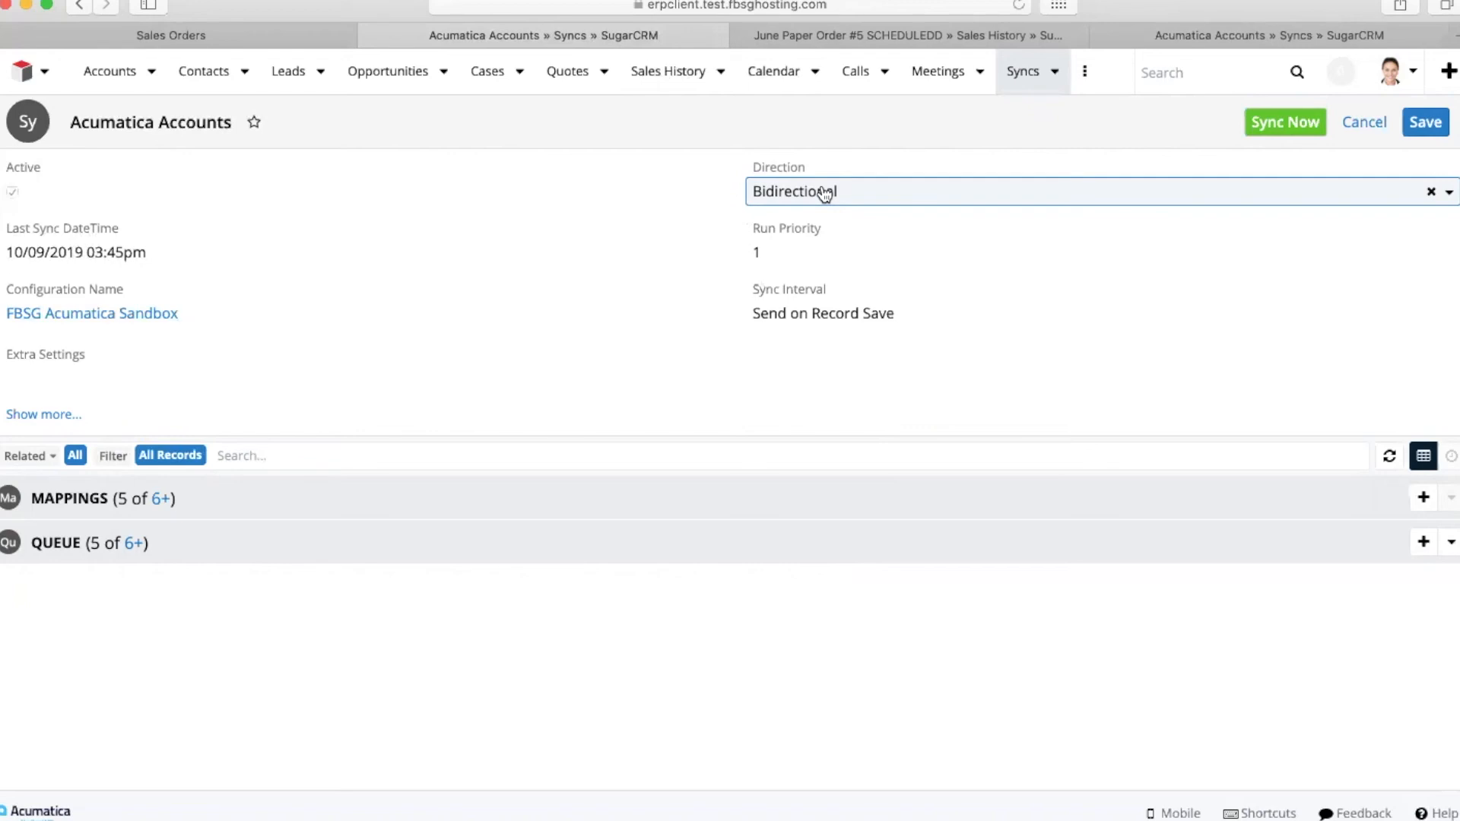
left_click(1363, 129)
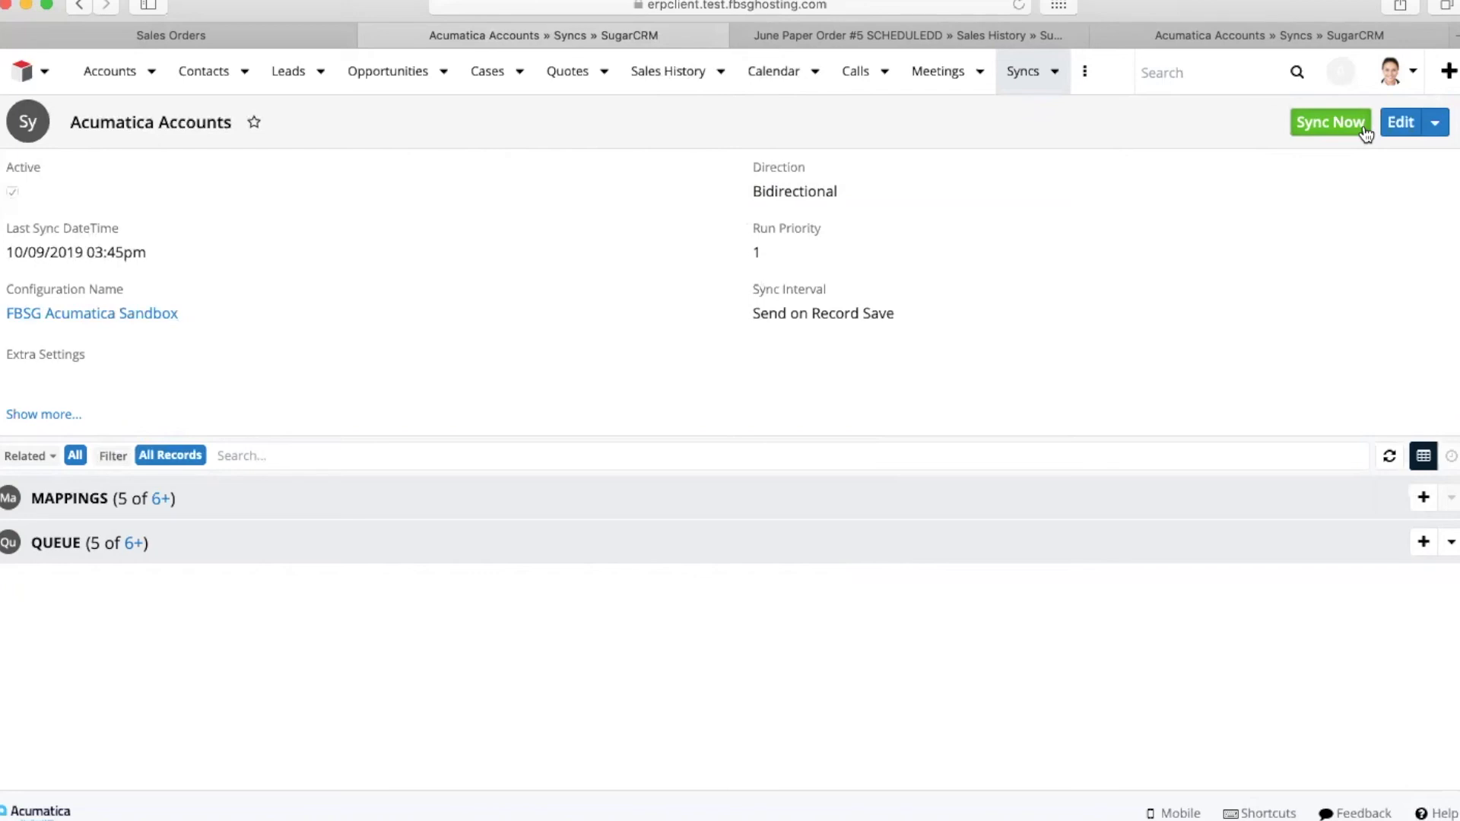
Step: Try the Scheduled sync interval, switch it back to Send on Record Save, and cancel the edit
double_click(834, 294)
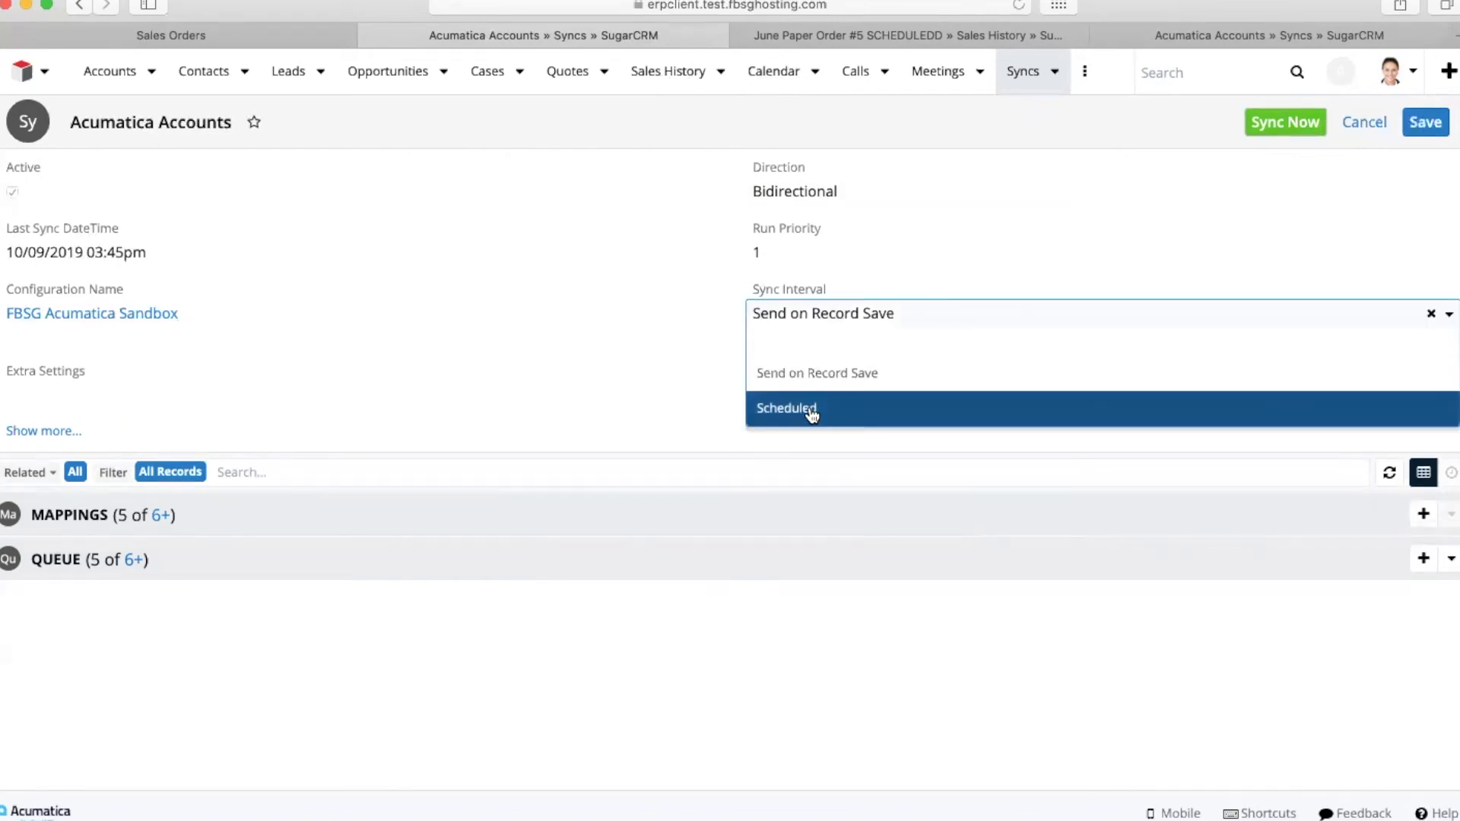
left_click(812, 411)
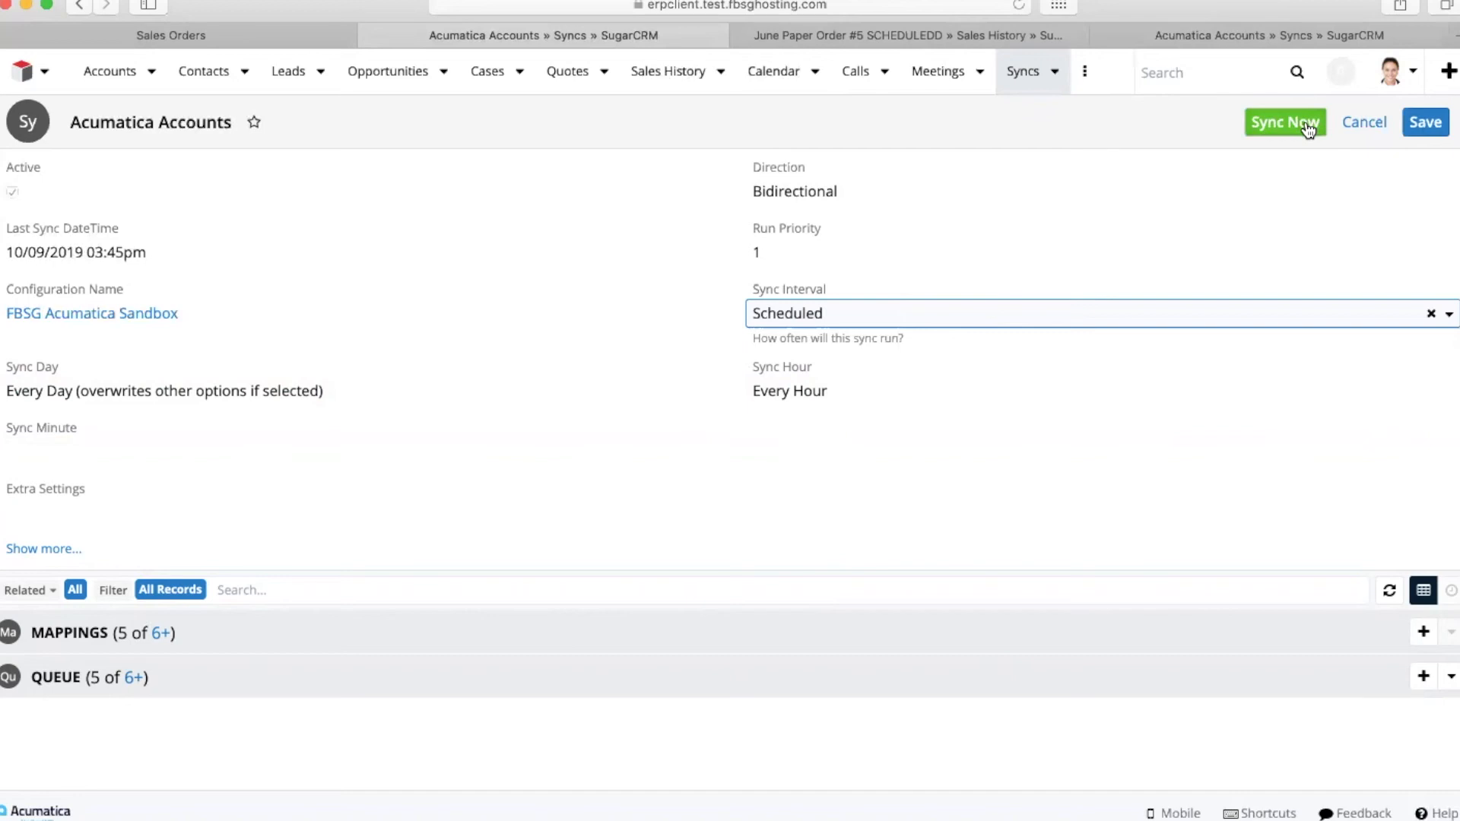
left_click(1040, 315)
left_click(982, 391)
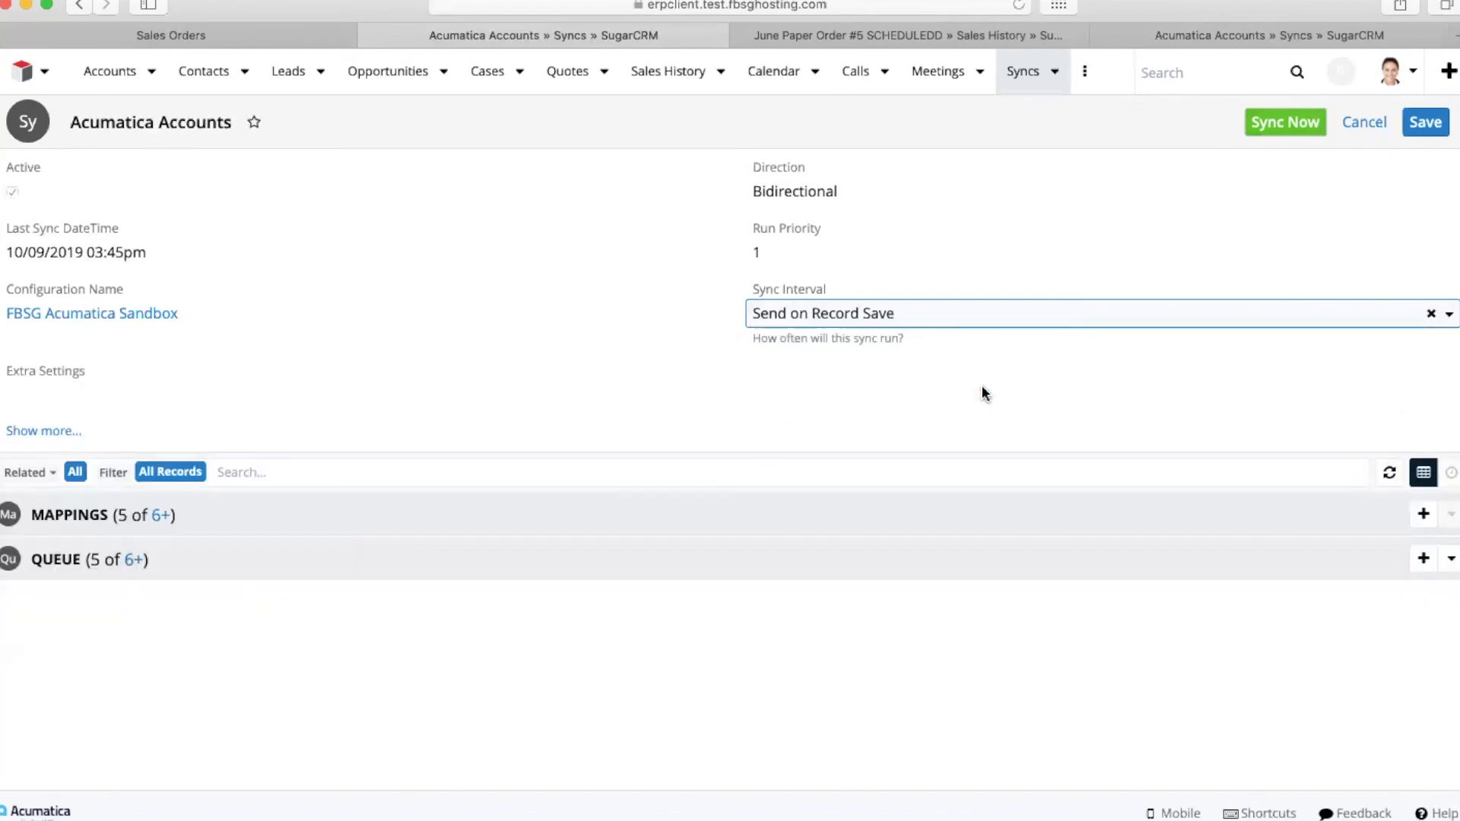
left_click(1363, 122)
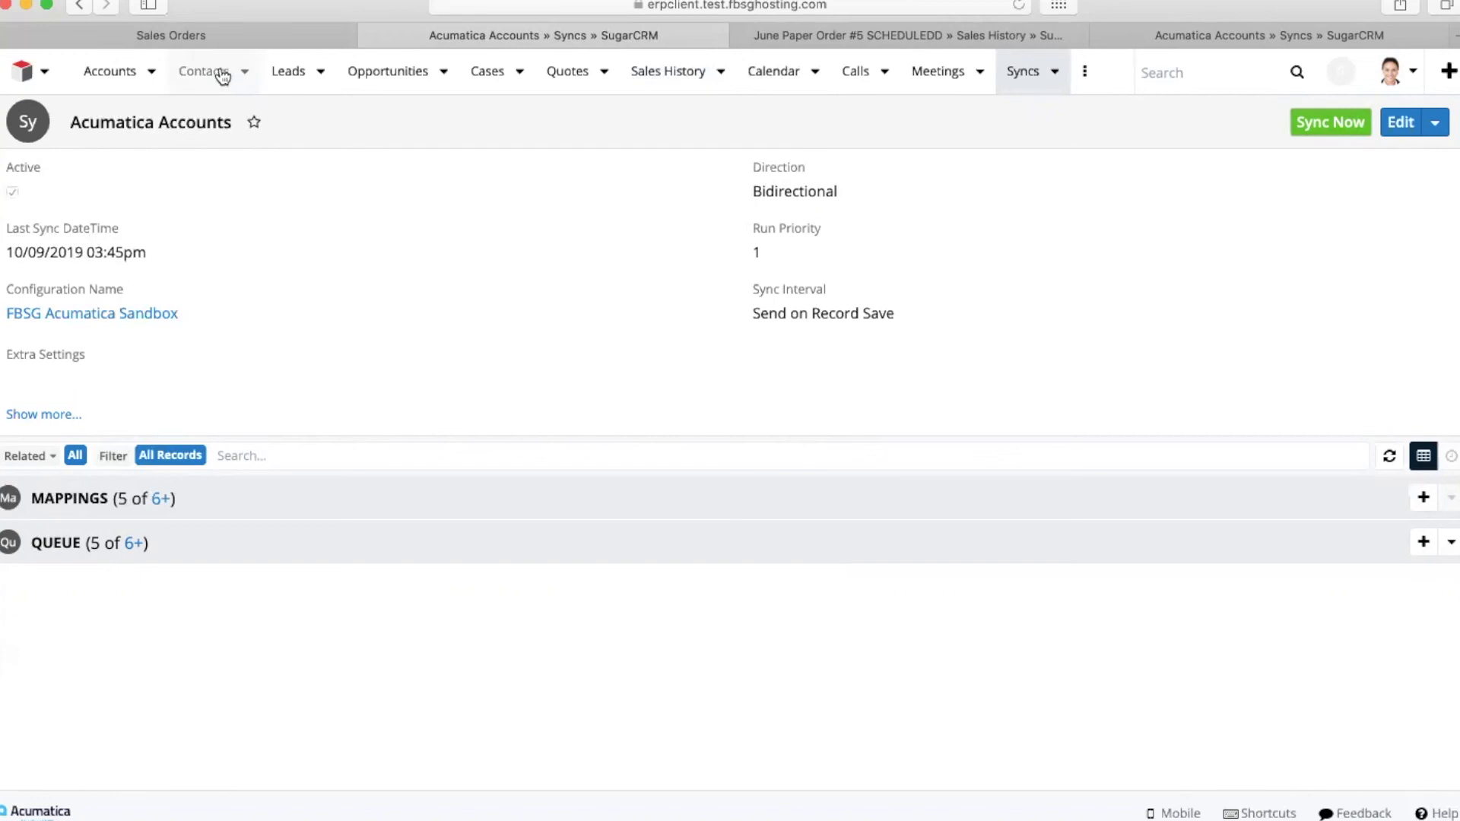
Step: Open the recently viewed account Faye Business Systems Group - Main and show its Acumatica Information
left_click(152, 76)
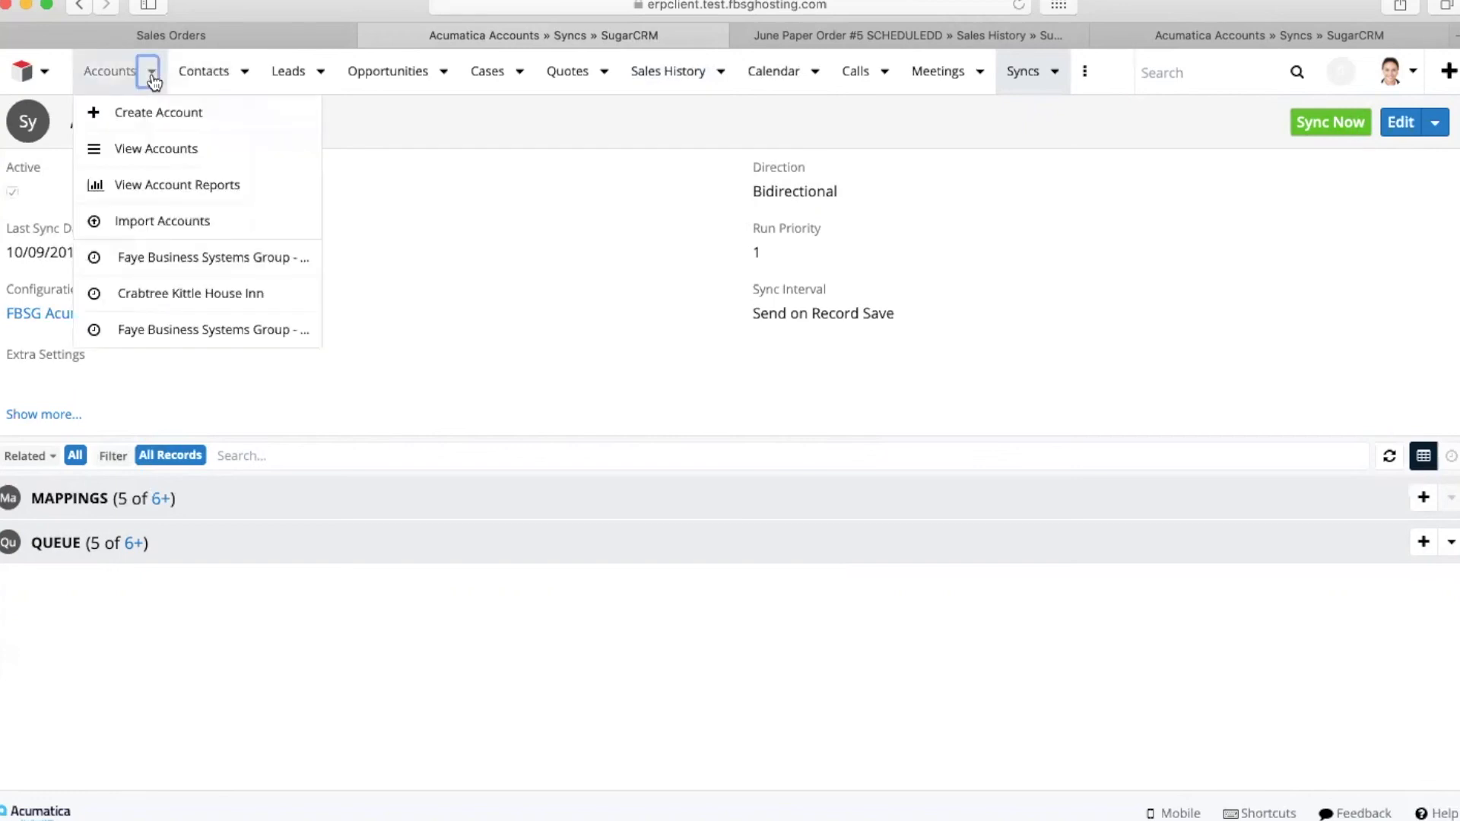
left_click(177, 256)
scroll(175, 245, "down", 3)
scroll(160, 233, "up", 3)
left_click(151, 174)
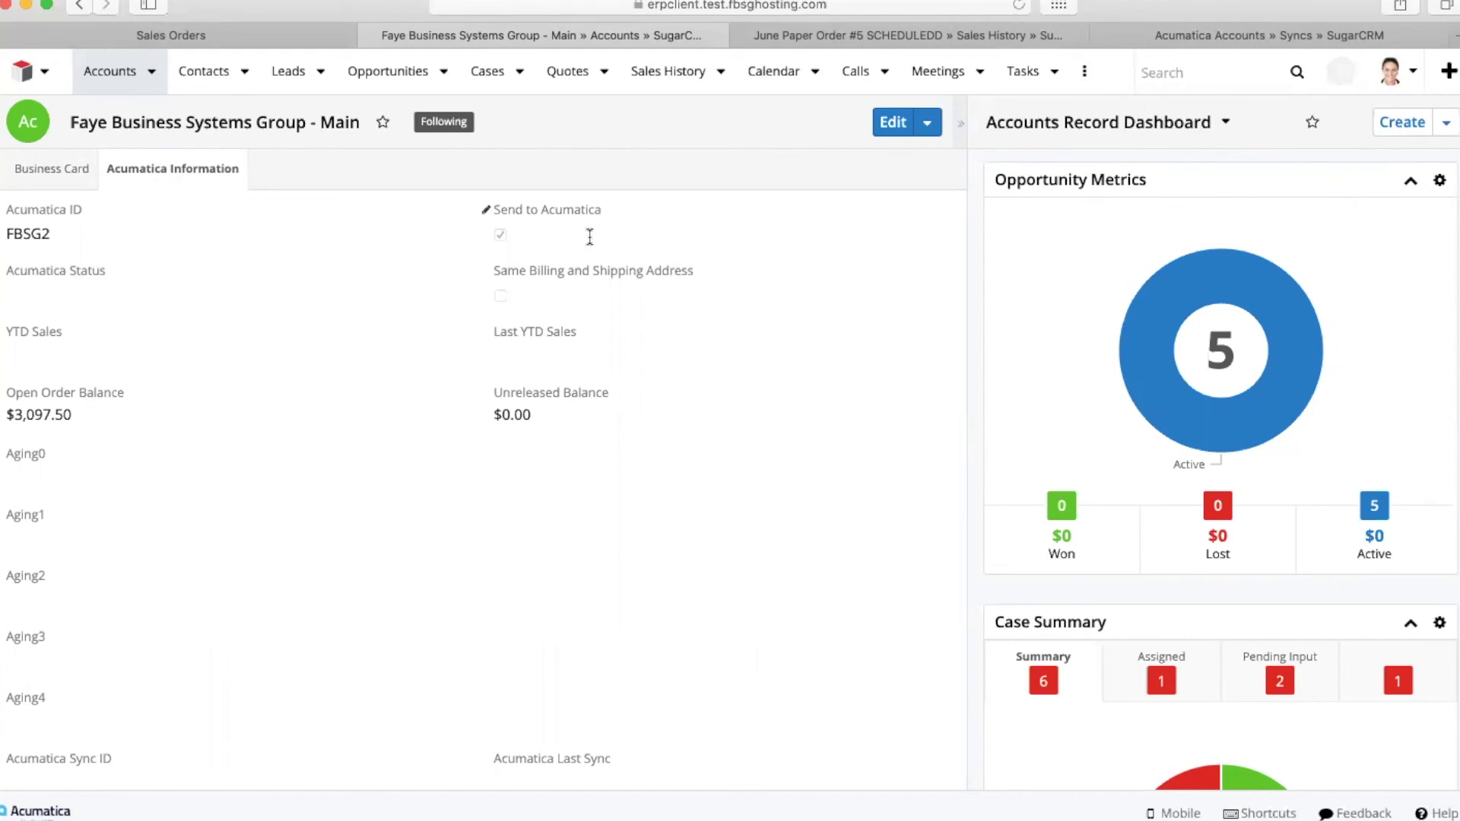
Step: Toggle the account's Send to Acumatica option off and on, cancel the edit, and return to the Business Card details
left_click(557, 236)
left_click(500, 237)
left_click(500, 237)
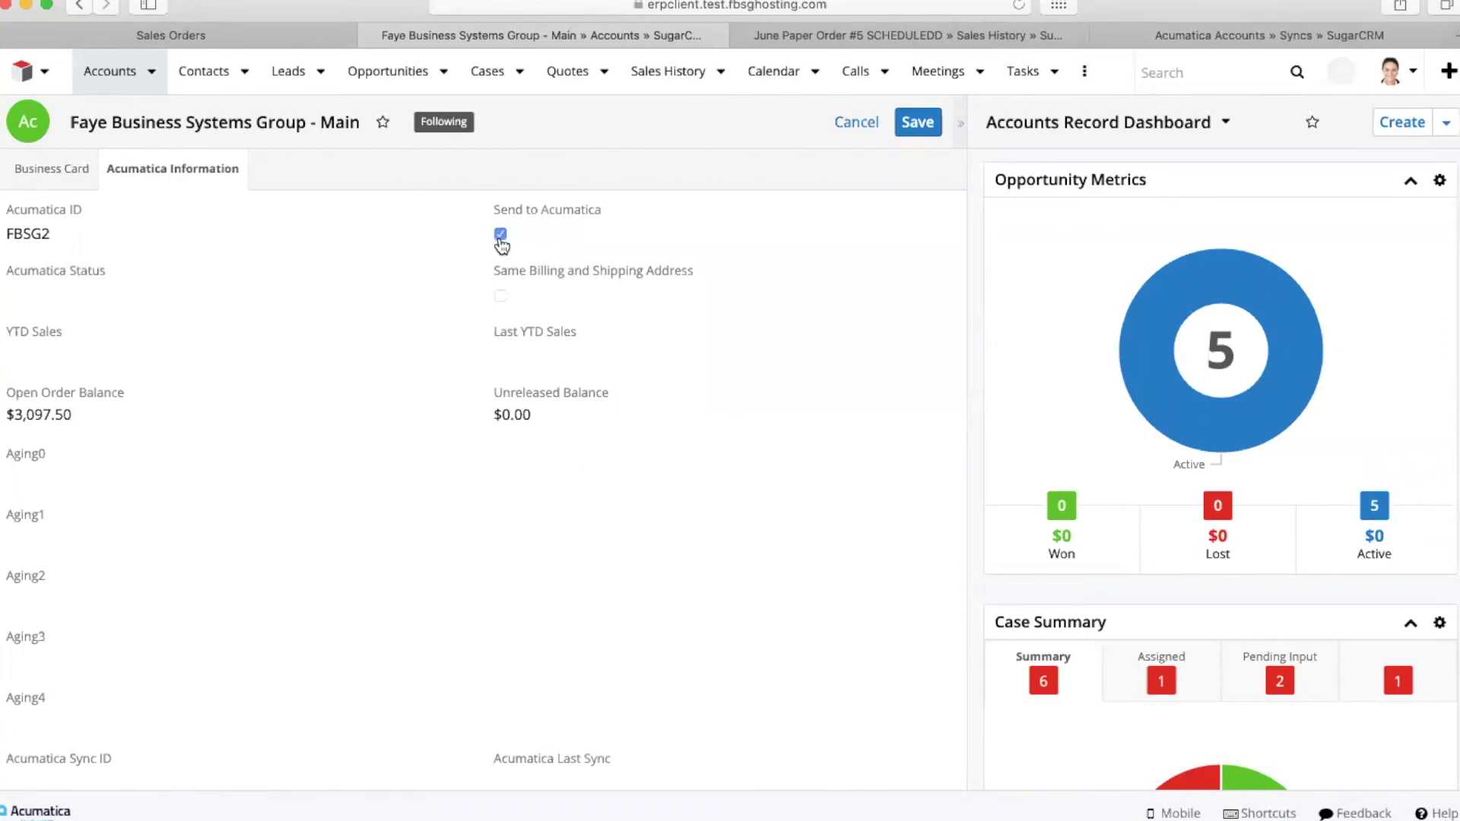
left_click(842, 103)
left_click(845, 123)
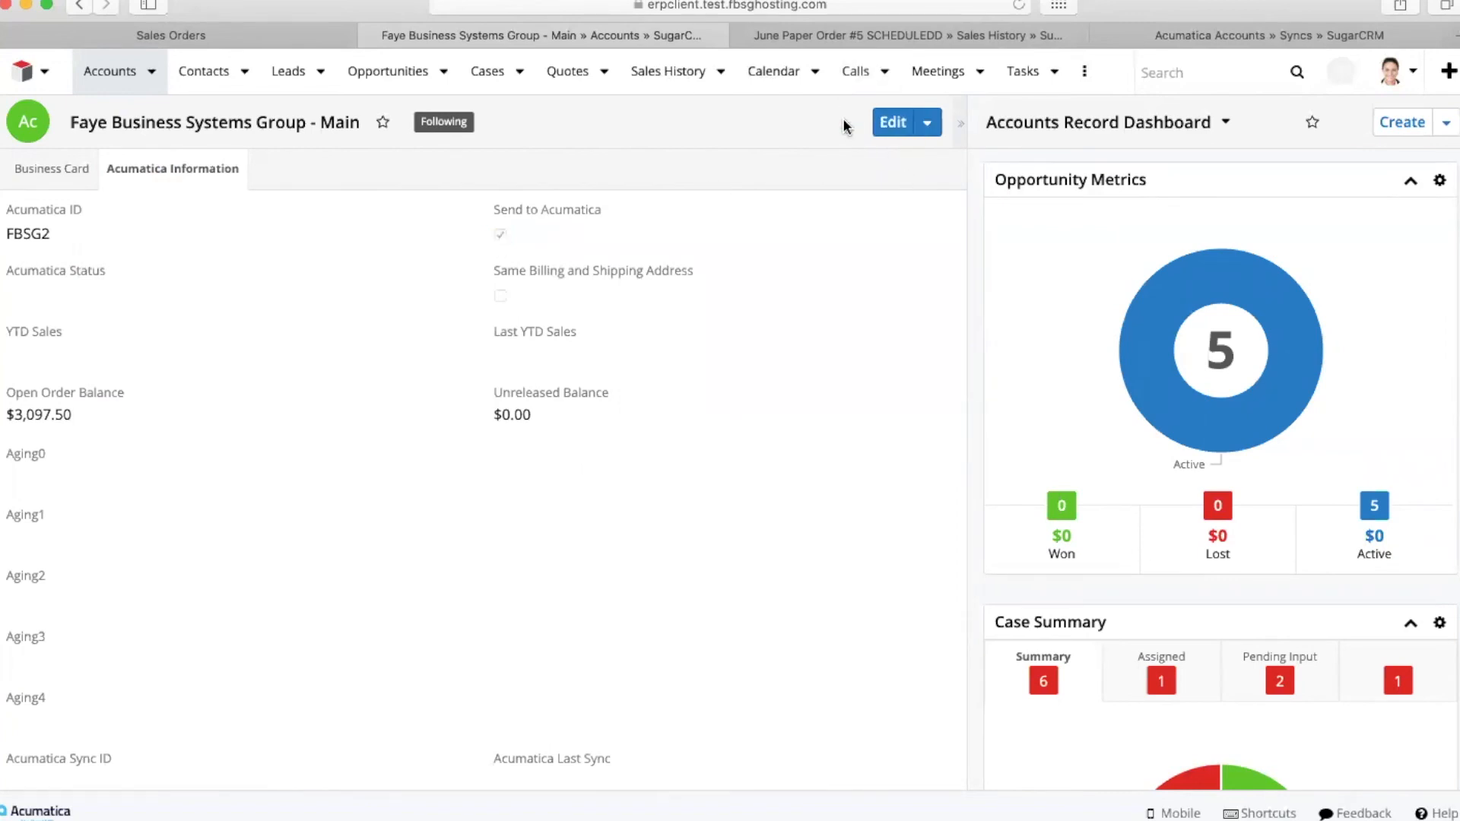
left_click(47, 173)
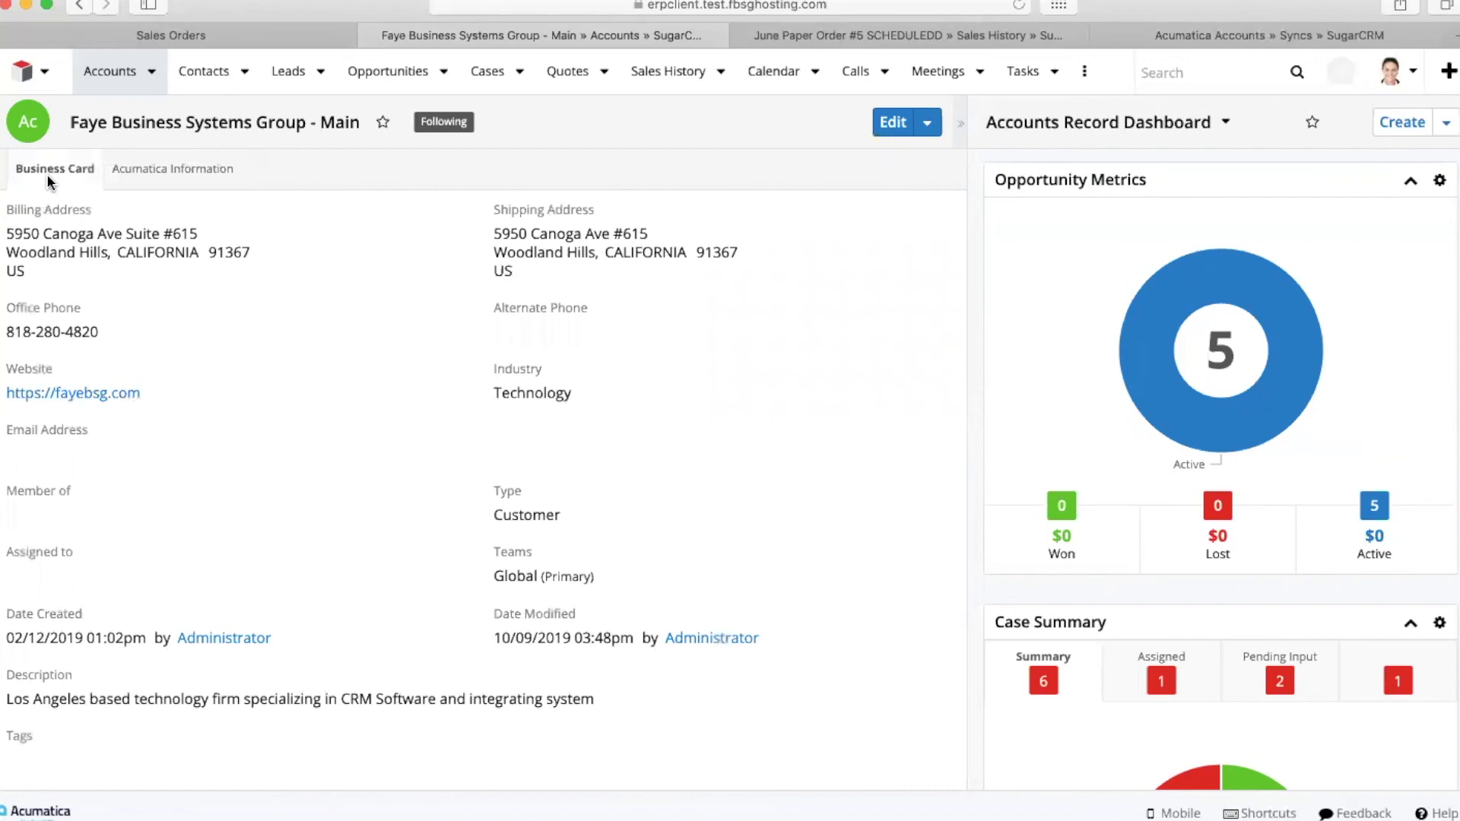